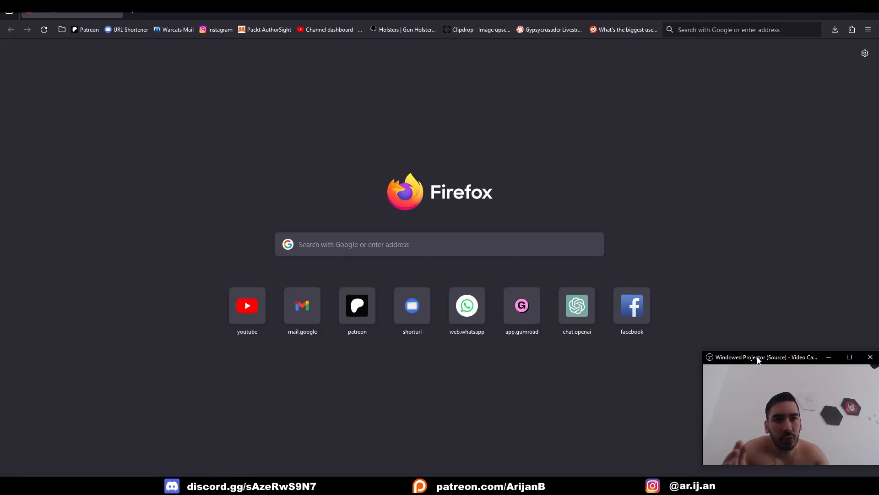
- Search Google Images for "ak47" and open the Wikipedia AKM picture showing both sides of the rifle
left_click(503, 250)
type("ak47")
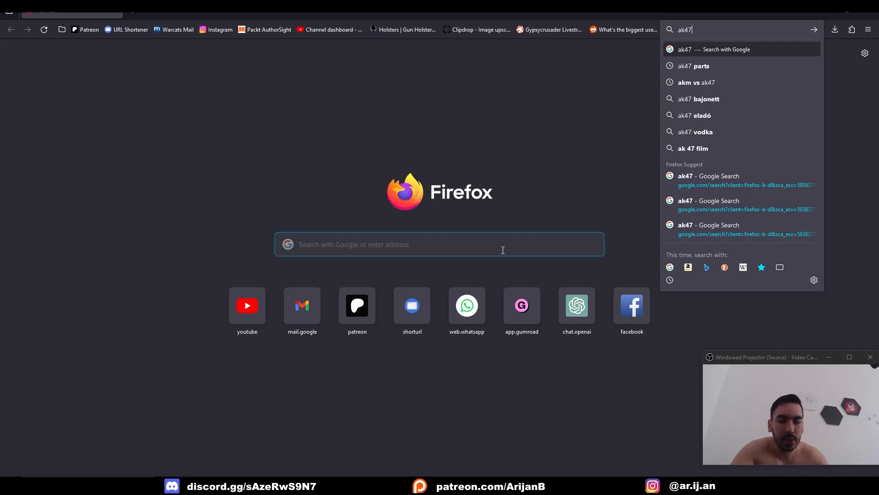
key("Return")
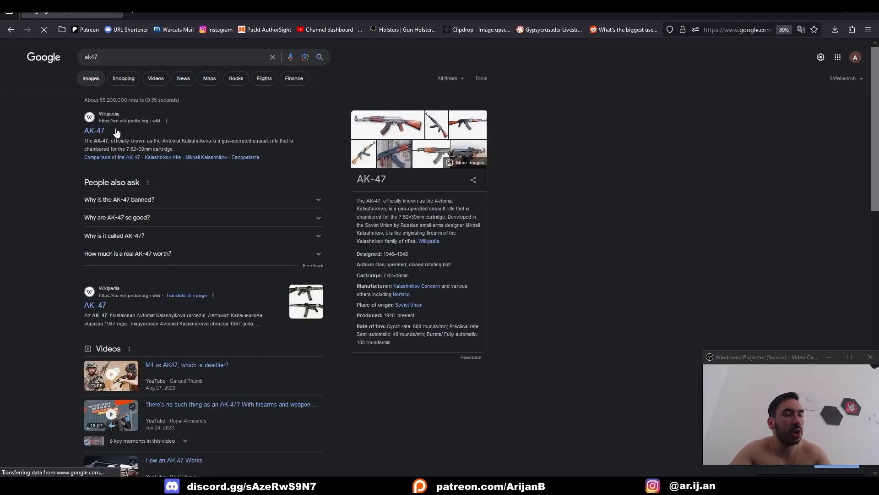
scroll(352, 158, "down", 2)
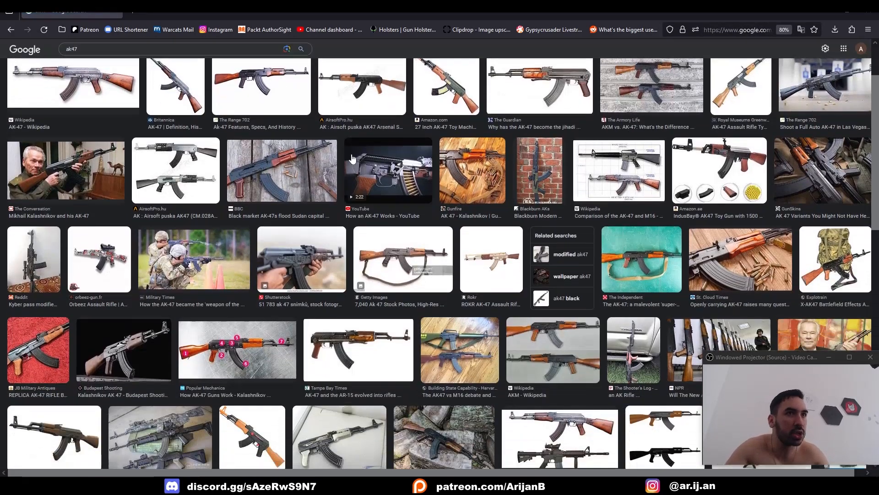
scroll(316, 212, "down", 3)
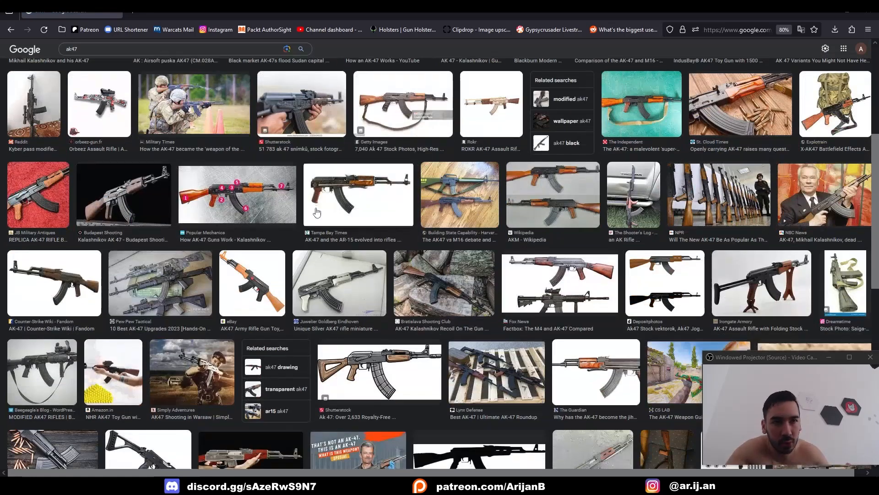
left_click(552, 196)
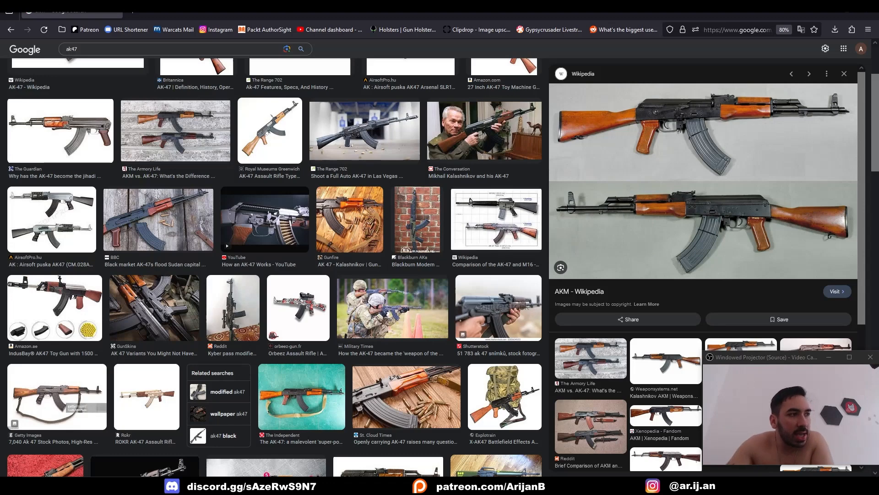
- Open an empty reference board and copy the Wikipedia AKM image from the browser onto it
left_click(10, 485)
left_click(32, 394)
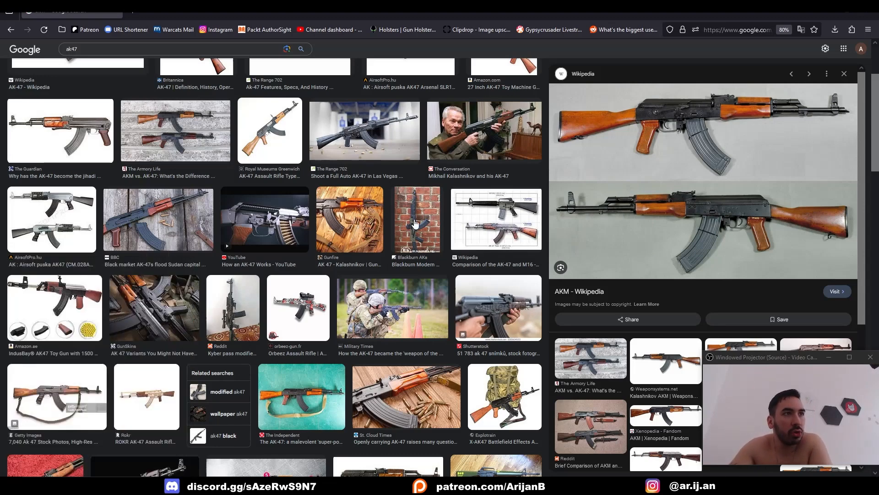
right_click(632, 187)
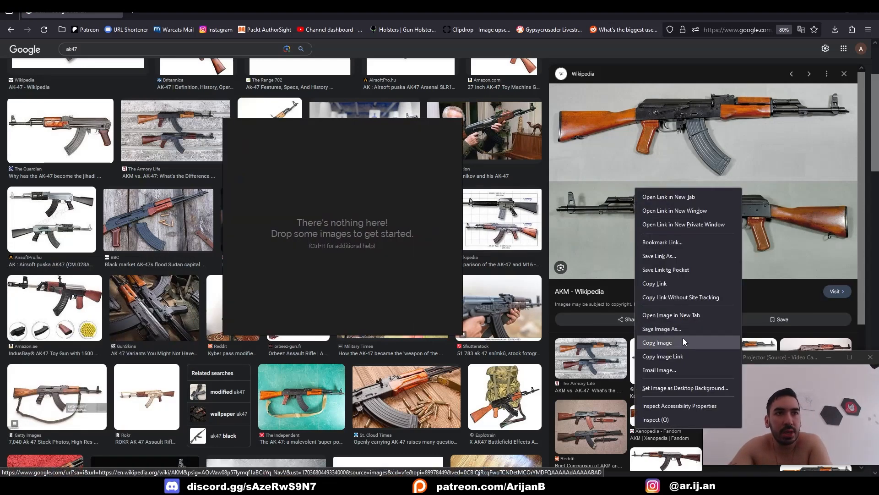
left_click(683, 337)
key("ctrl+v")
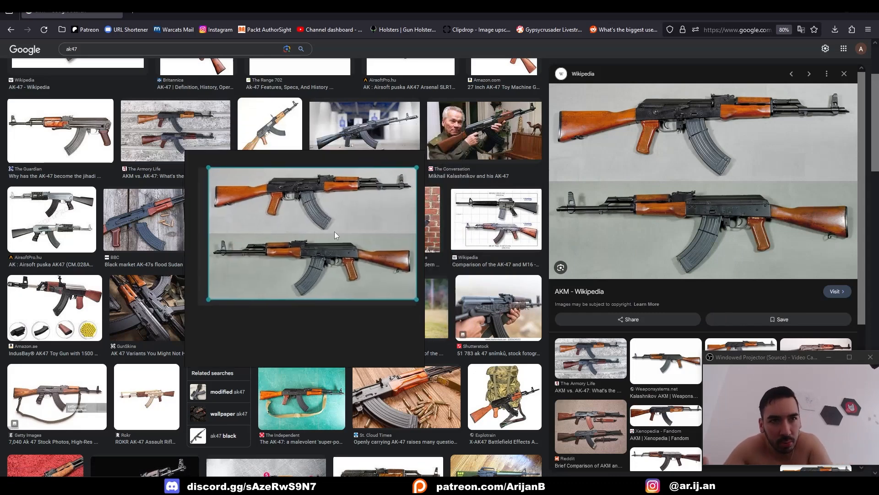
middle_click_drag(292, 185, 284, 179)
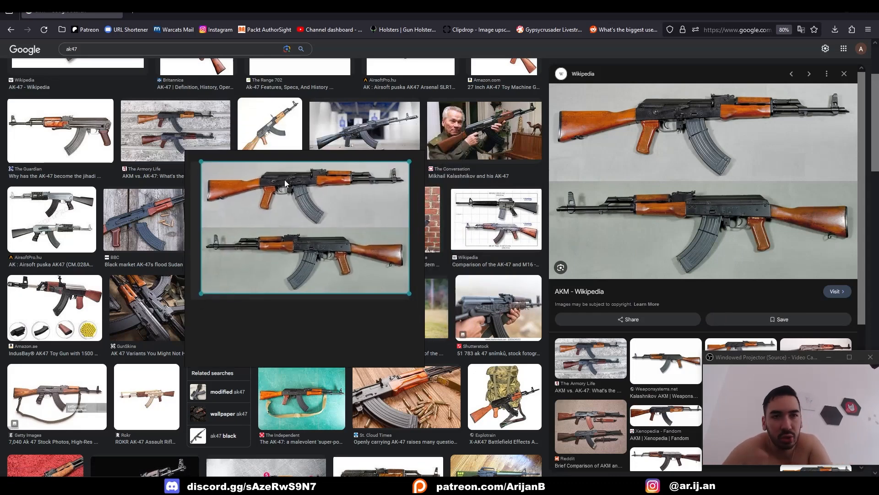
- Copy the Shutterstock rifle photo and The Conversation's Mikhail Kalashnikov photo onto the reference board
left_click(484, 131)
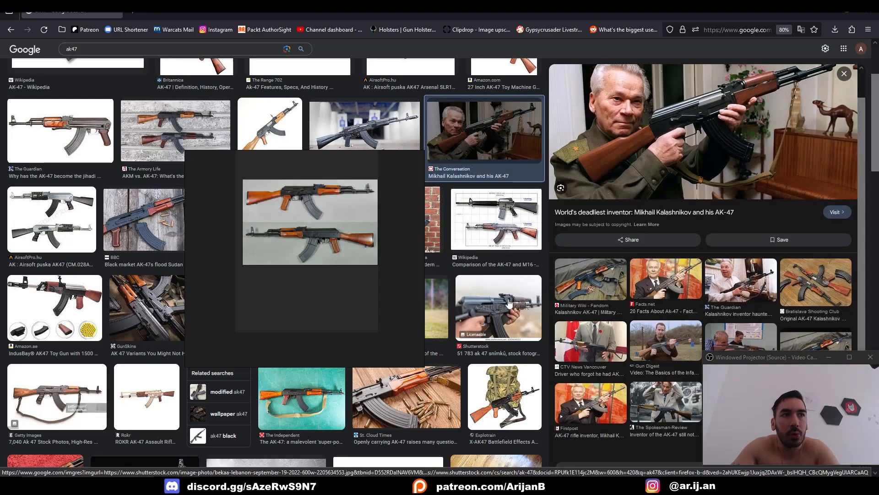
left_click(508, 304)
right_click(714, 165)
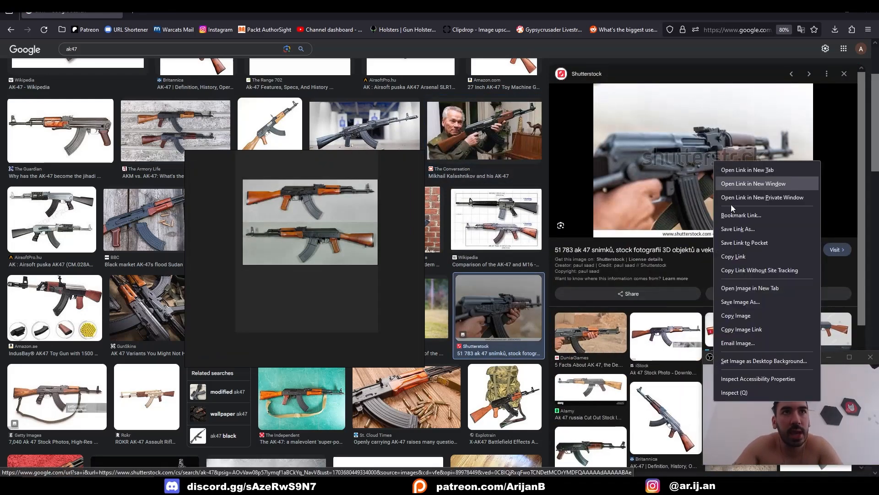
left_click(732, 314)
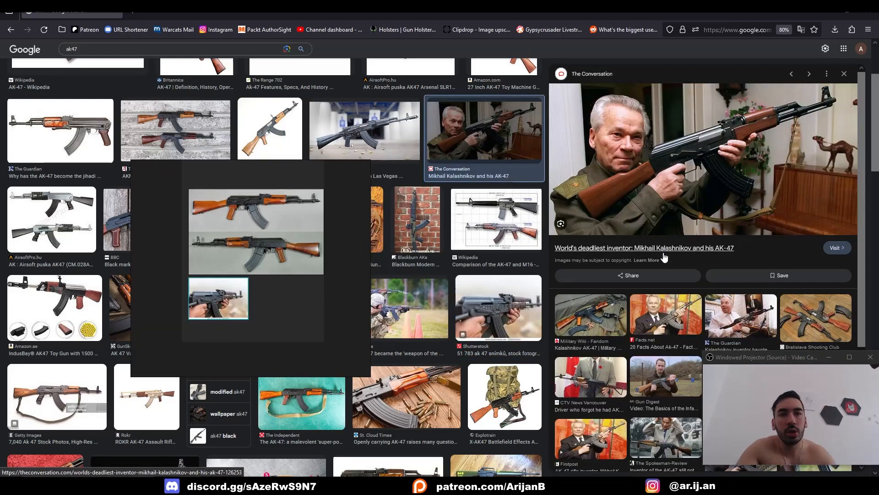
right_click(675, 176)
left_click(698, 331)
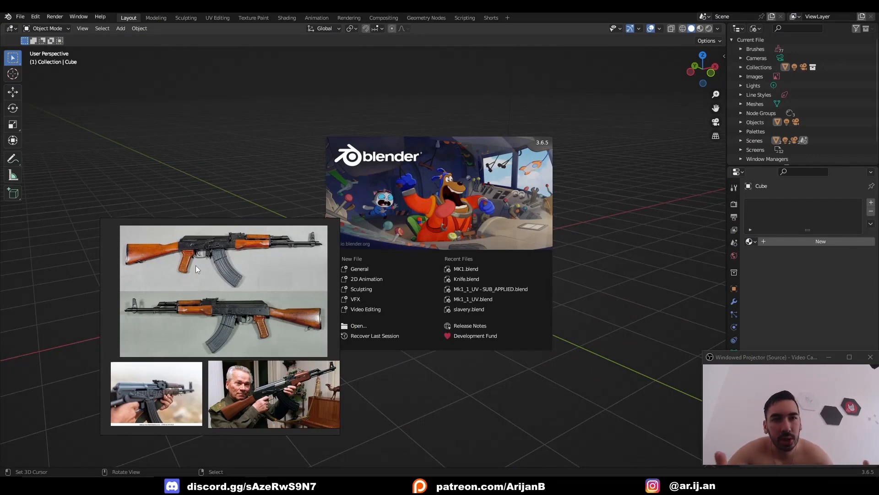
- Look over the collected photos, move the reference board to Blender's upper-right corner and shrink its window
scroll(196, 265, "down", 1)
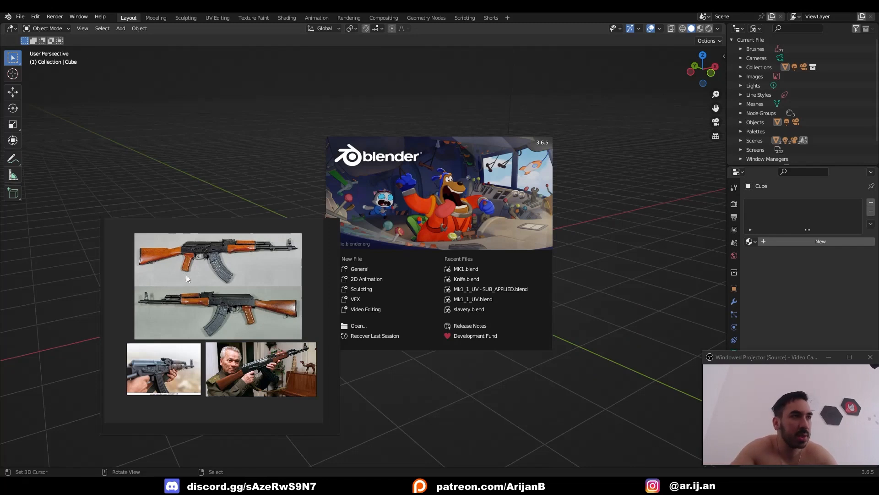
scroll(186, 274, "up", 5)
scroll(214, 315, "up", 2)
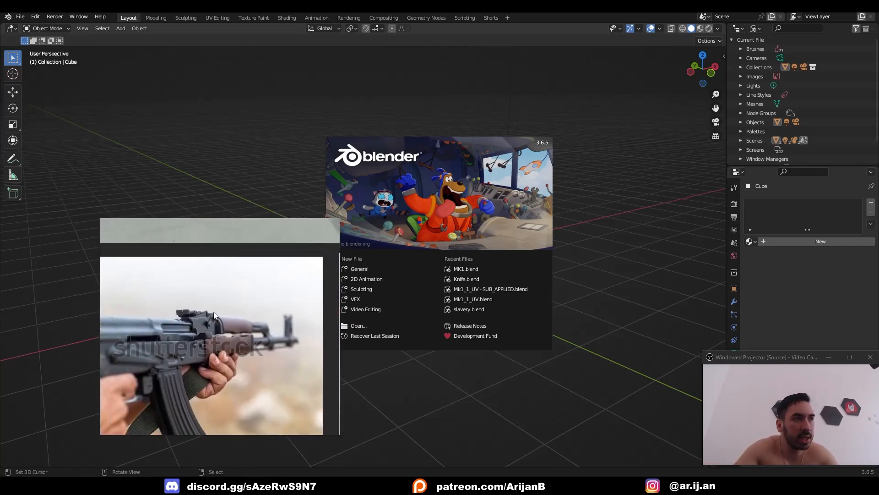
middle_click_drag(179, 318, 233, 317)
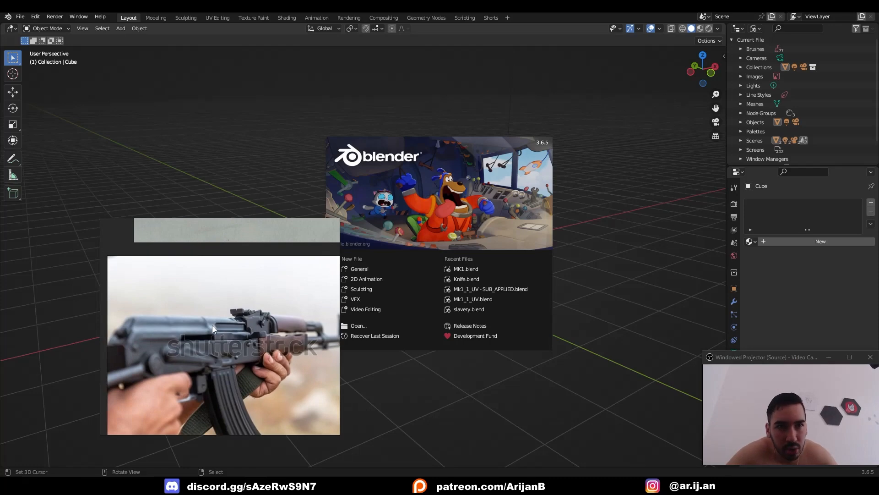
scroll(212, 325, "down", 6)
right_click_drag(181, 312, 716, 109)
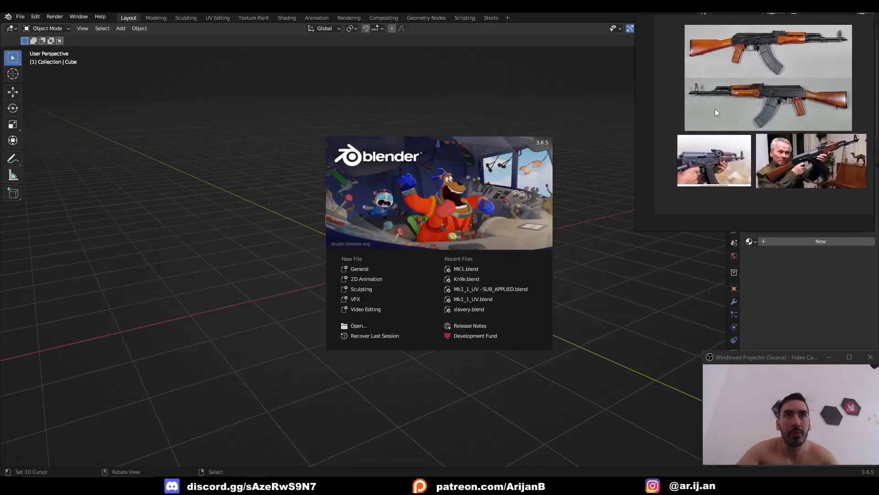
left_click_drag(634, 230, 729, 171)
- Copy the double side-view AKM image into the image editor, expanding the blank canvas to 2050 × 1300 pixels and fitting it to view
right_click(786, 74)
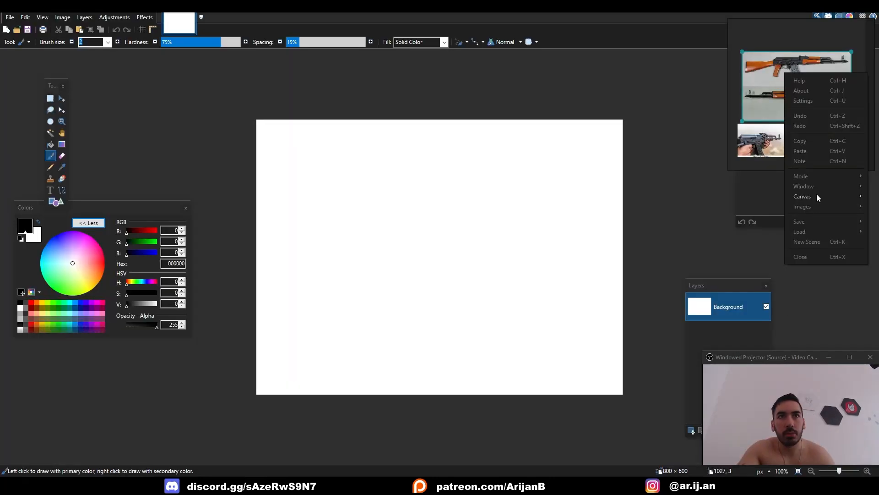
left_click(801, 141)
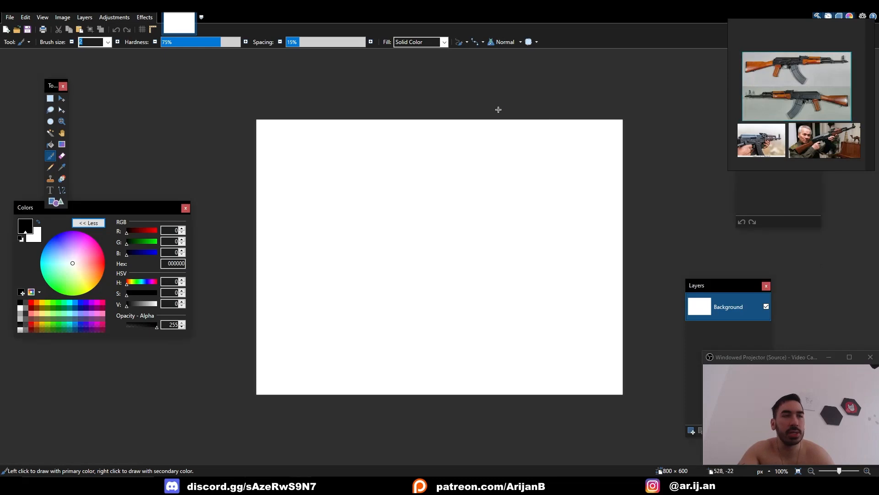
key("ctrl+v")
key("ctrl+b")
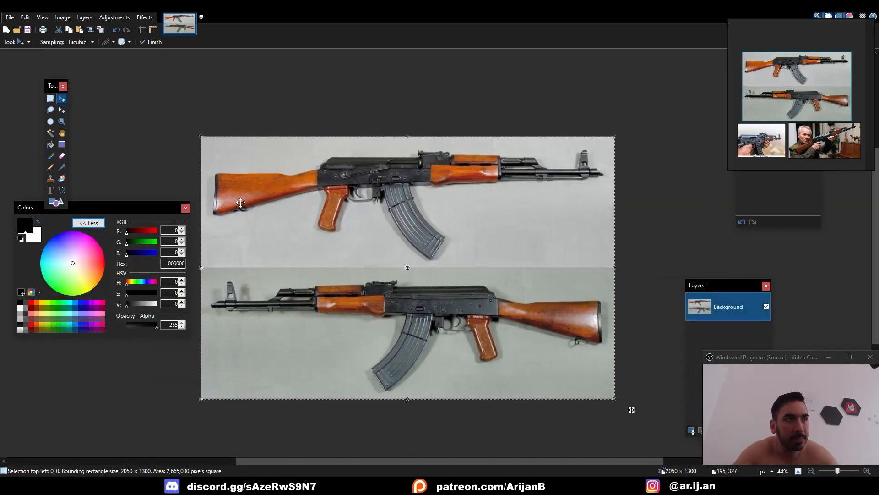
scroll(230, 222, "up", 1, "ctrl")
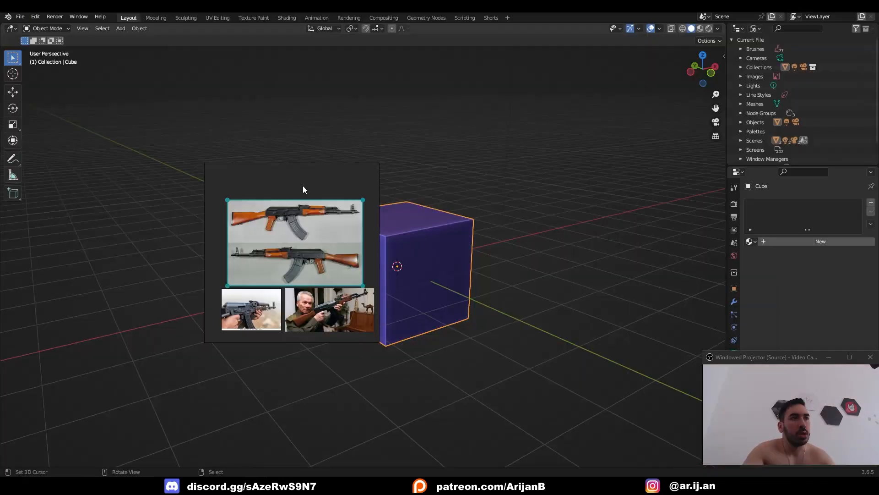
- In Blender, resize the reference board and place it over the outliner with its photos framed inside
left_click_drag(303, 189, 803, 48)
left_click_drag(704, 201, 724, 170)
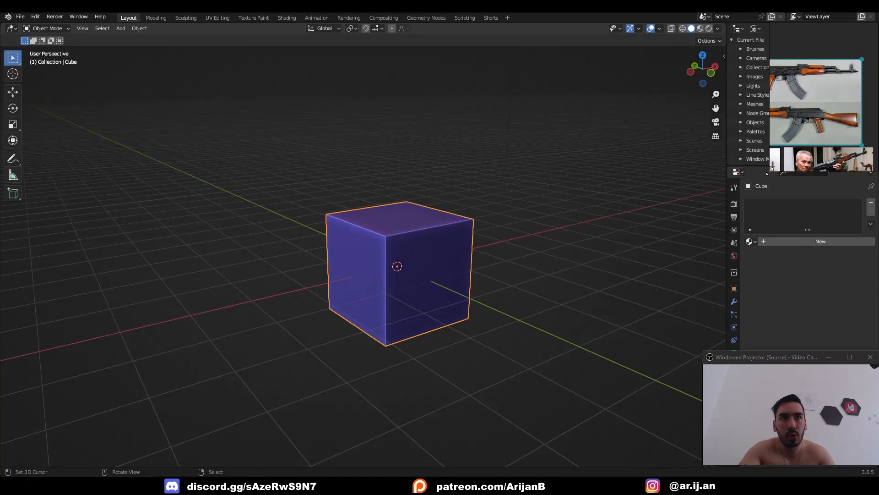
left_click_drag(761, 24, 746, 33)
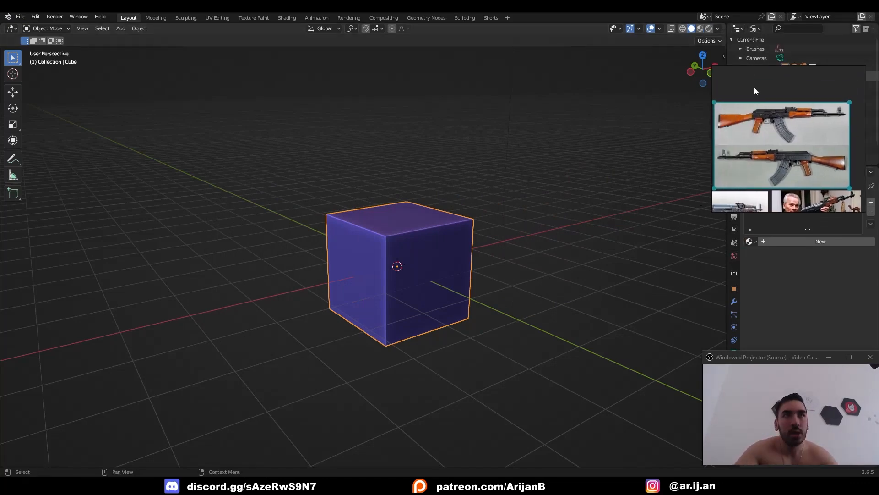
right_click_drag(754, 87, 769, 44)
scroll(764, 88, "down", 2)
middle_click_drag(769, 90, 773, 70)
scroll(773, 70, "up", 1)
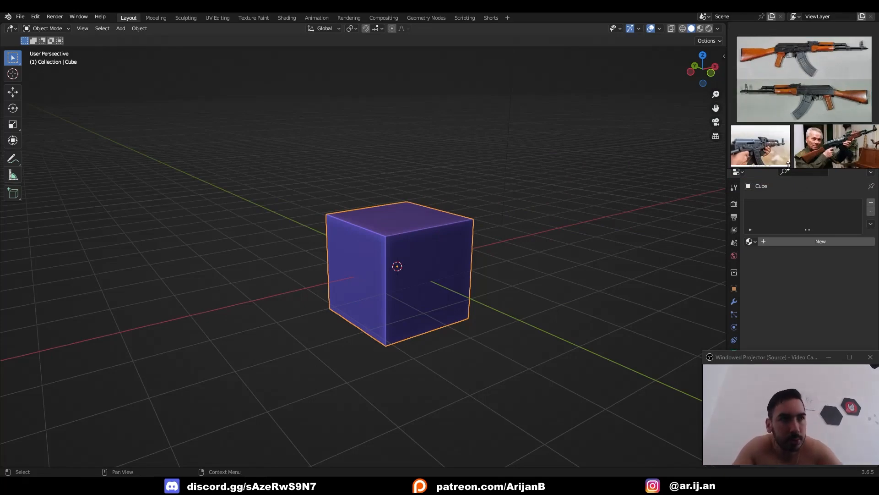
- In the right orthographic view, add SIDE.png as an image object
key("KP_3")
key("shift+a")
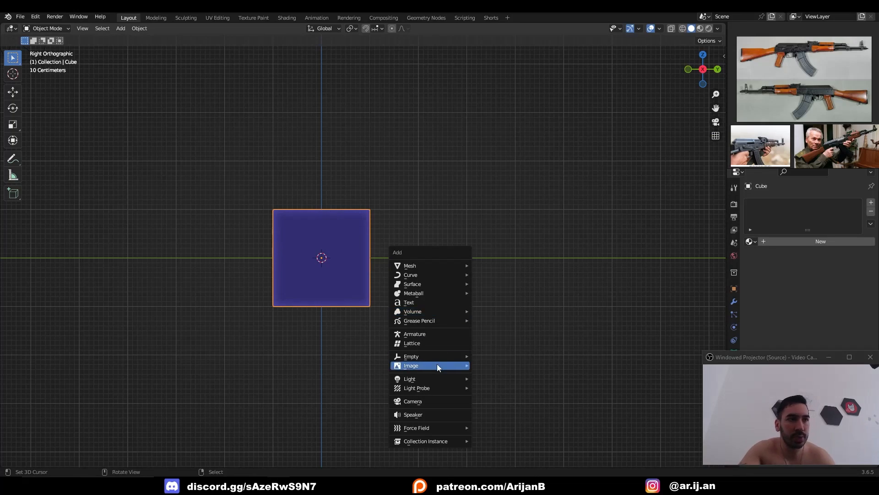
mouse_move(437, 366)
left_click(496, 367)
key("Escape")
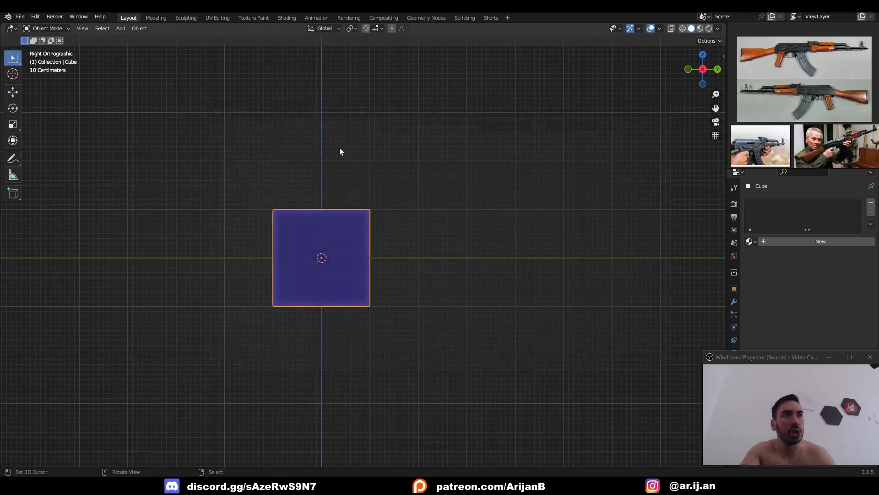
- Move the reference image about 0.34 m along Y and -0.53 m along Z to place it around the origin
scroll(346, 239, "down", 2)
key("shift+z")
middle_click_drag(380, 228, 422, 216, "shift")
scroll(416, 210, "up", 3)
key("g")
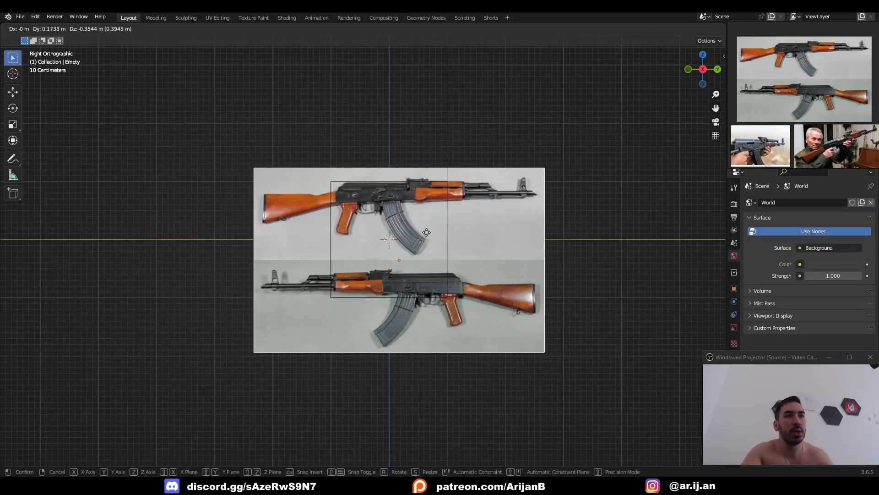
left_click(429, 243)
key("shift+z")
- Enable opacity on the SIDE.png reference image and lower it so the image is semi-transparent
left_click(734, 327)
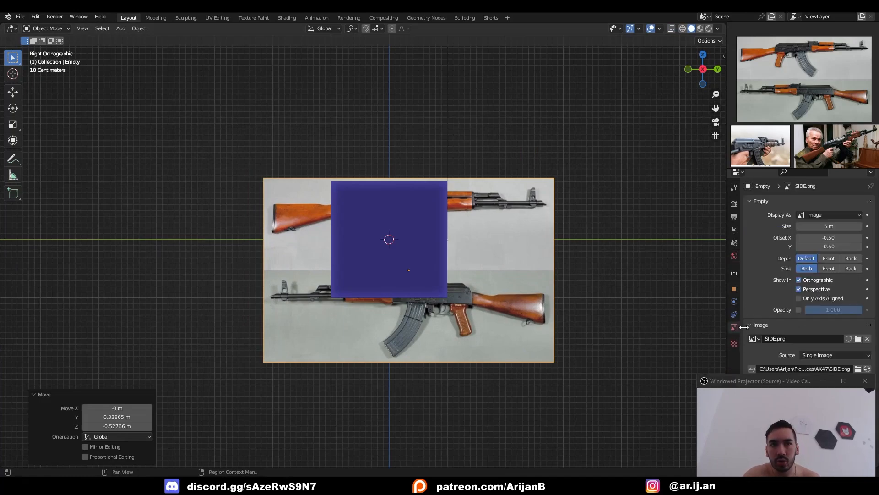
left_click(799, 311)
left_click_drag(846, 309, 799, 313)
middle_click_drag(573, 288, 360, 247)
key("KP_3")
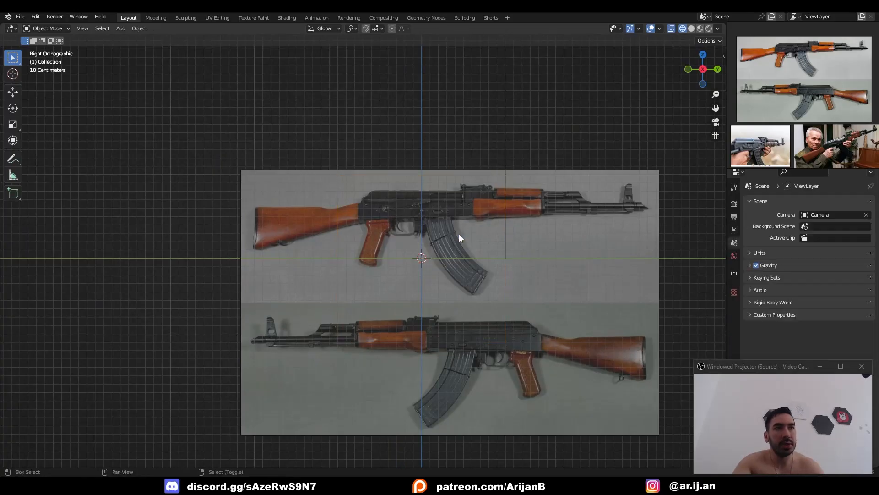
- Add a 2 m plane at the origin and align it to the right view
key("shift+a")
mouse_move(430, 134)
left_click(499, 135)
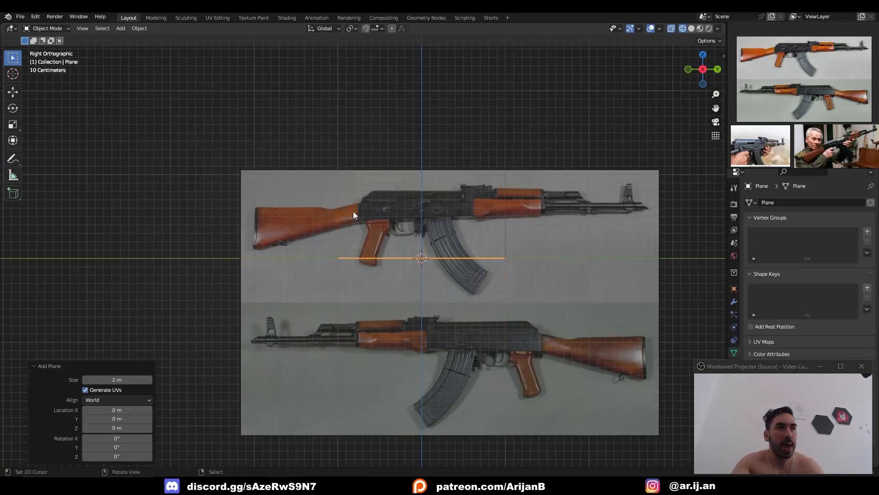
left_click(117, 400)
left_click(117, 408)
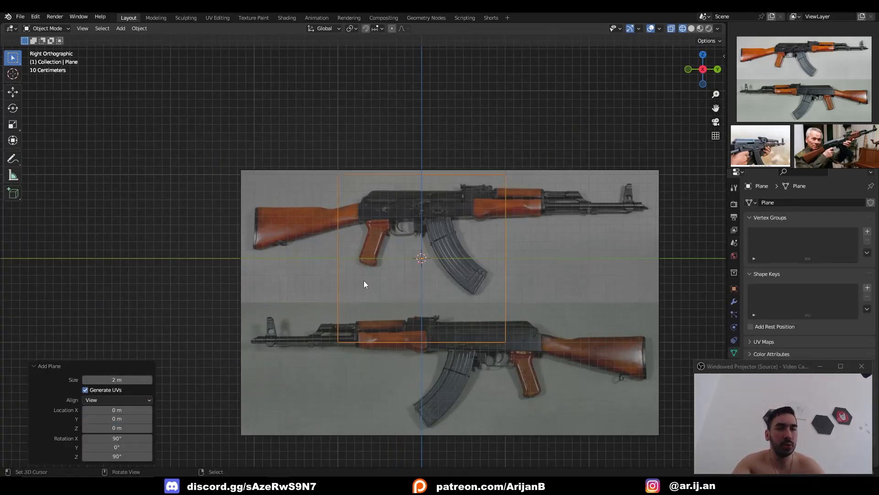
- Move the plane over the upper rifle's pistol grip and scale its mesh down to roughly the grip's width
scroll(365, 284, "up", 2)
key("g")
left_click(487, 282)
scroll(486, 282, "up", 3)
key("Tab")
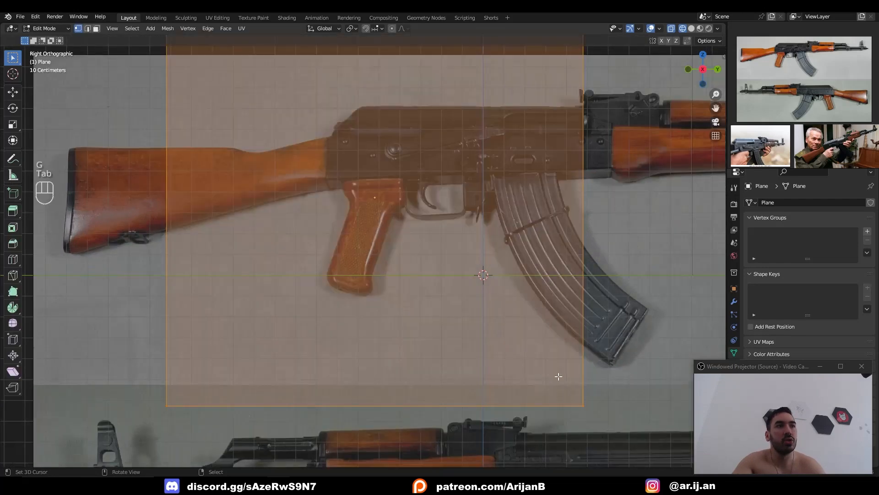
key("s")
left_click(390, 223)
scroll(499, 357, "up", 5)
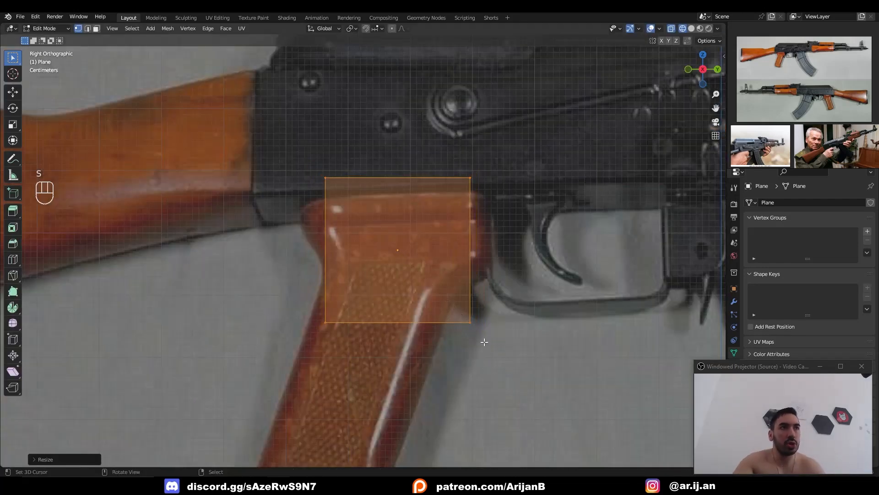
- Lower the plane's top edge to just inside the upper part of the pistol grip
key("2")
left_click(390, 195)
key("g")
left_click(391, 240)
- Move the plane's two bottom corner vertices up to just above the grip's checkered panel, following the grip's outline
key("1")
left_click(471, 321)
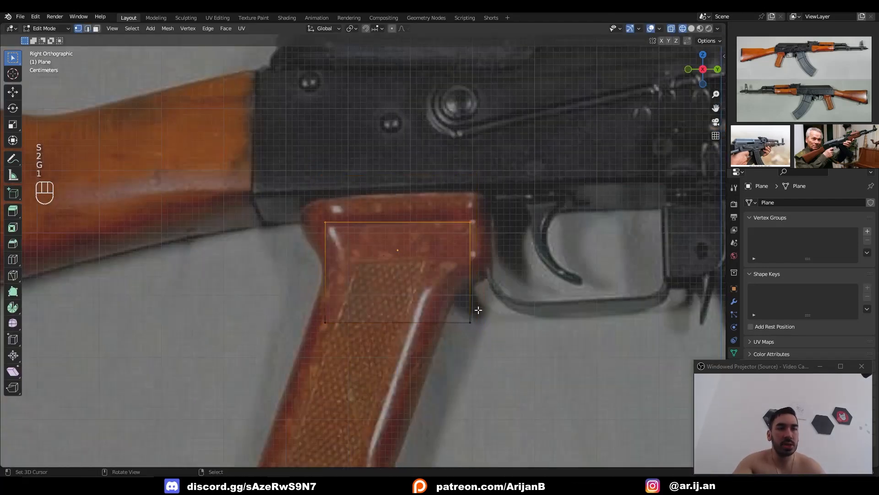
key("g")
left_click(483, 249)
left_click(325, 322)
key("g")
left_click(333, 251)
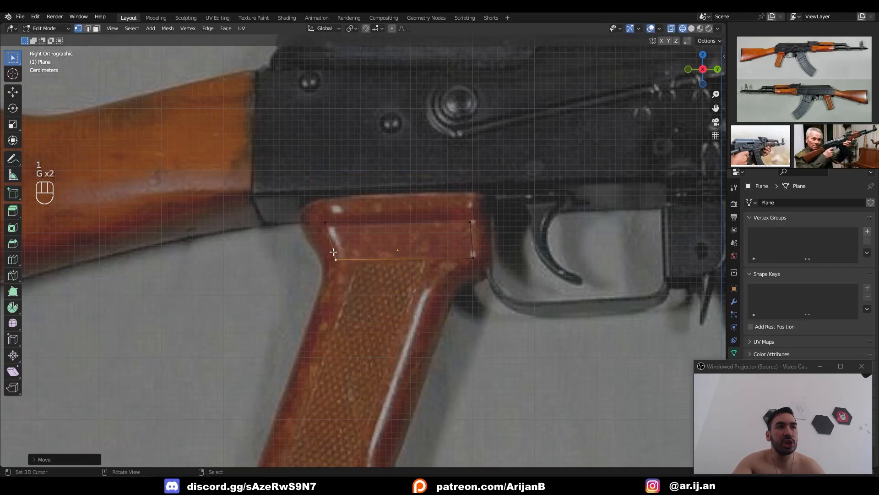
- Add a vertical loop cut to the plane and slide it toward the trigger-side end of the grip's upper block
scroll(432, 264, "down", 1)
middle_click_drag(432, 263, 435, 244, "shift")
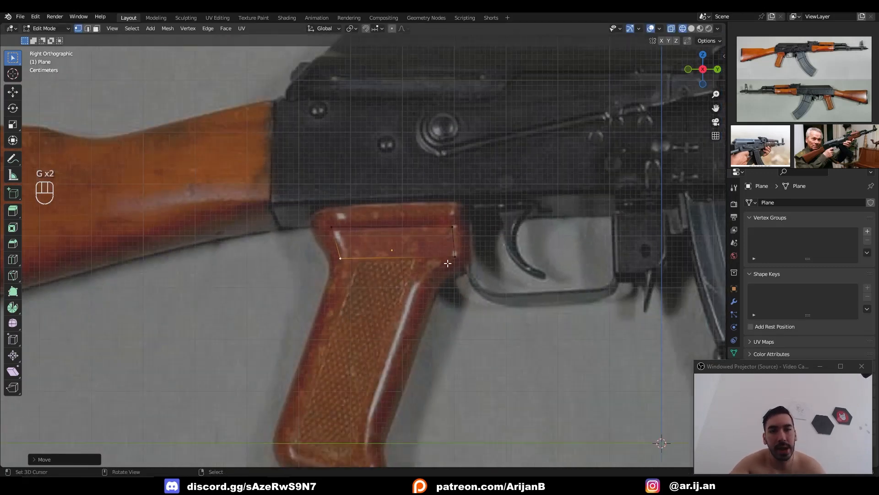
key("ctrl+r")
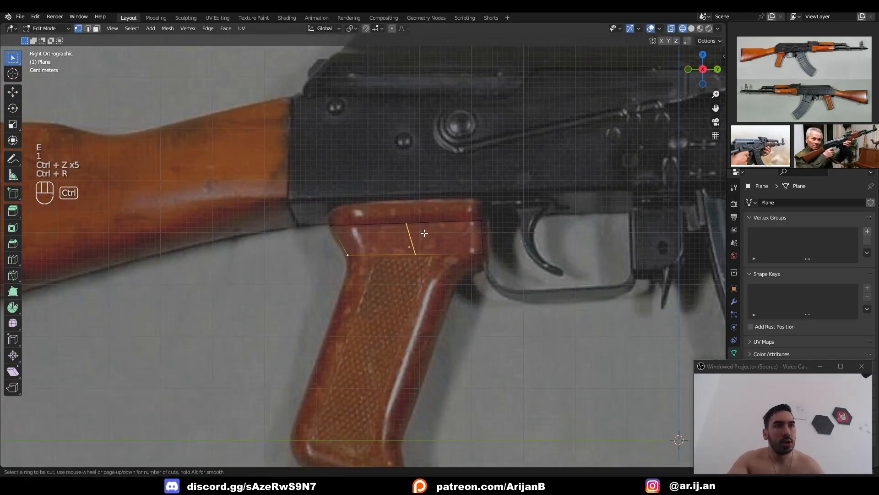
left_click(425, 234)
left_click(471, 238)
key("1")
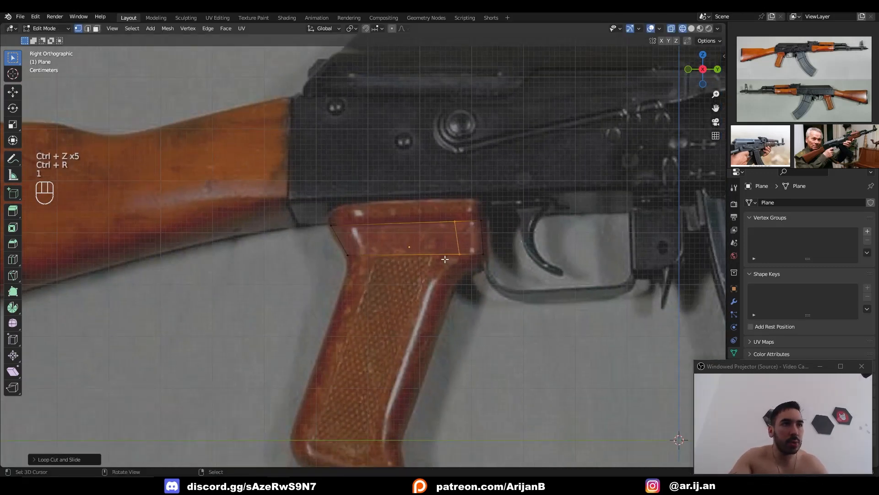
- Extrude the plane's main bottom edge down into the checkered panel and move its trigger-side vertex onto the grip's front contour
key("2")
left_click(444, 260)
key("e")
left_click(447, 283)
key("1")
right_click(464, 278)
key("g")
left_click(458, 289)
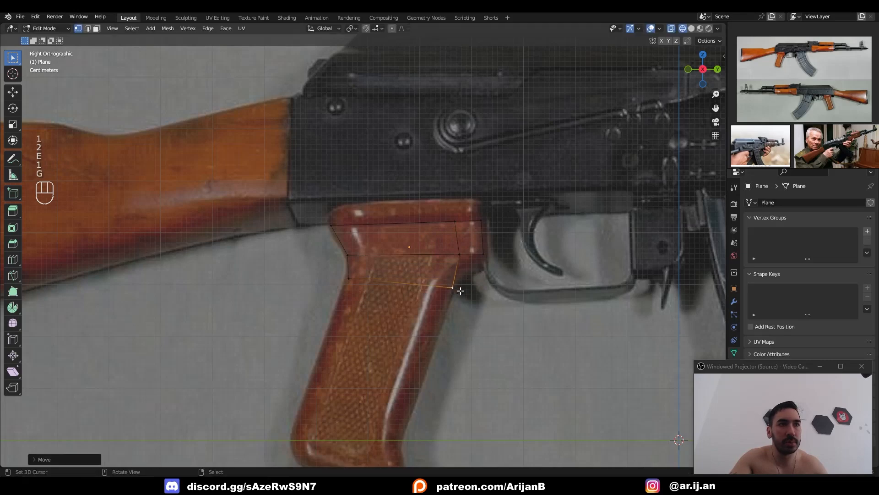
- Adjust the loop cut's lower vertex and shift the plane's rear side edge inward to follow the grip's contour
right_click(462, 258)
key("g")
left_click(462, 262)
key("g")
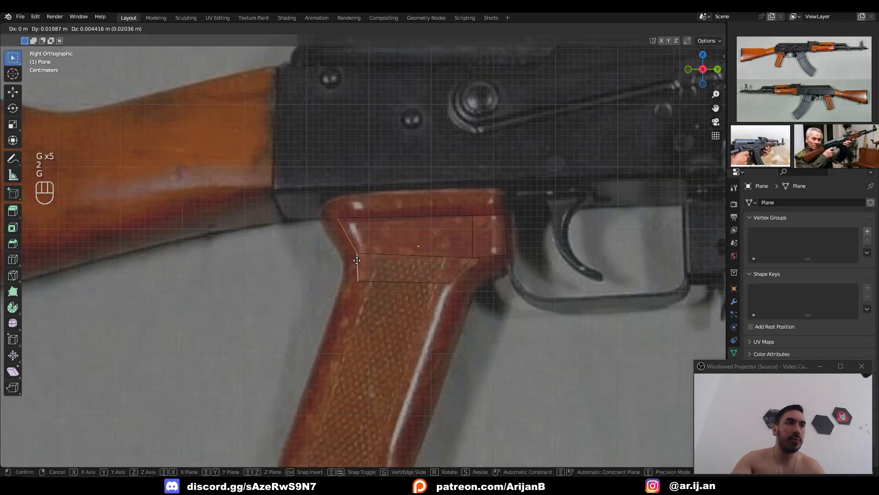
left_click(353, 236)
key("2")
right_click(354, 236)
key("g")
left_click(361, 237)
- Extrude the lowest front edge of the grip strip toward the front corner of the grip's base
middle_click_drag(370, 293, 438, 208, "shift")
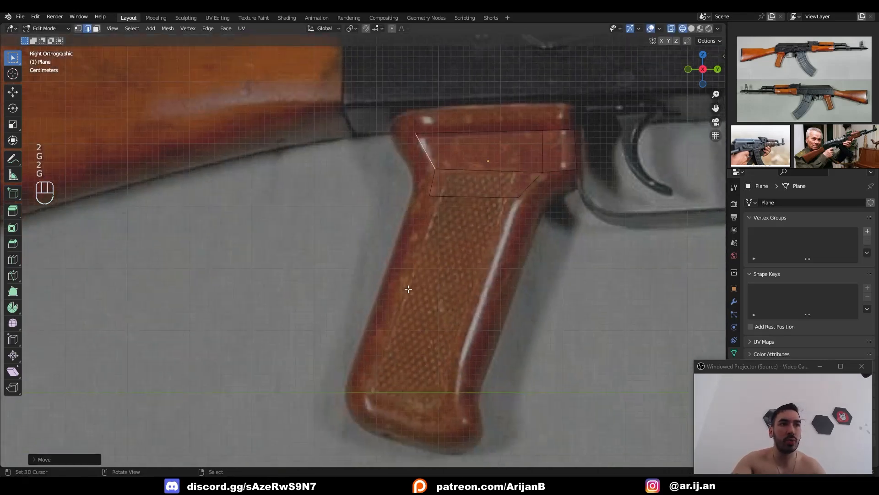
middle_click_drag(455, 413, 429, 398, "shift")
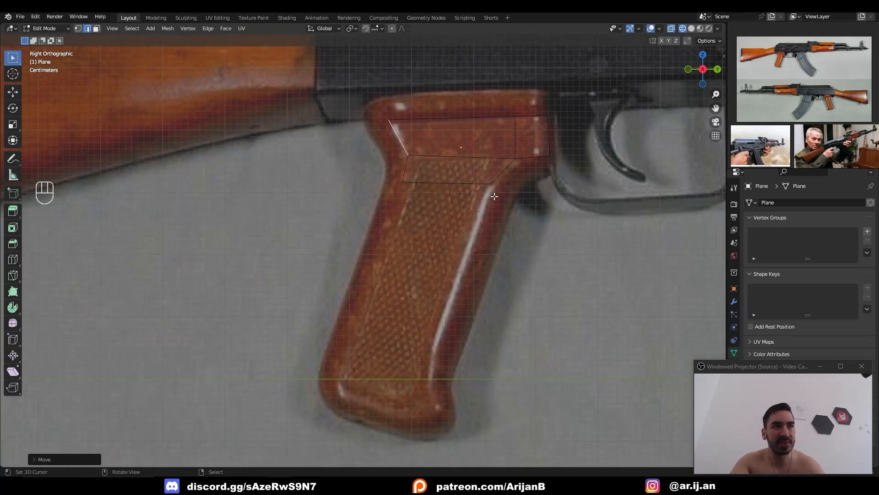
middle_click_drag(494, 196, 495, 179, "shift")
key("e")
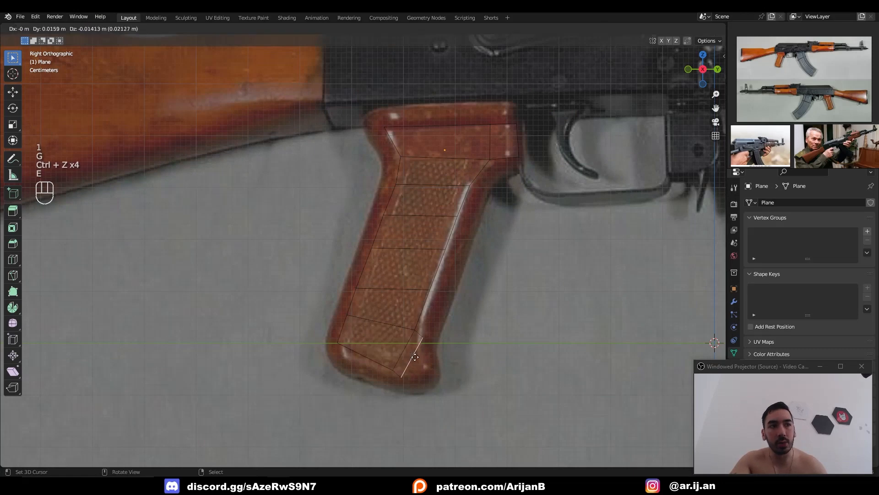
left_click(426, 367)
- Move the extruded face's outer vertices and the adjoining bottom vertex to fit inside the grip base's front corner
key("1")
right_click(416, 385)
key("g")
left_click(423, 372)
right_click(433, 356)
key("g")
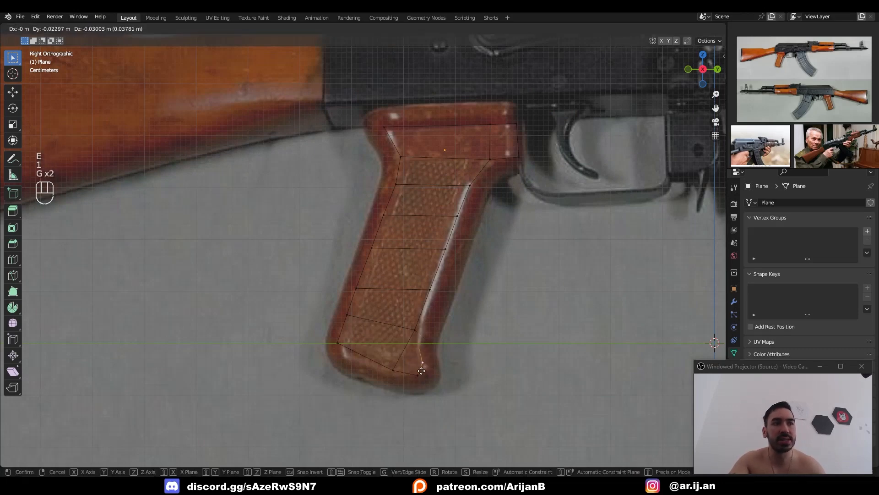
left_click(422, 371)
right_click(394, 370)
key("g")
left_click(391, 370)
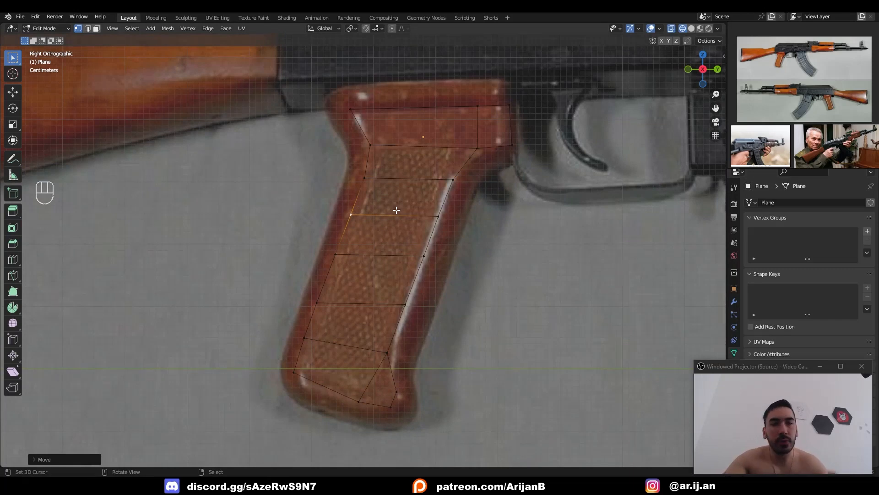
- Open the add-on preferences and search the add-ons for "loop"
left_click(35, 16)
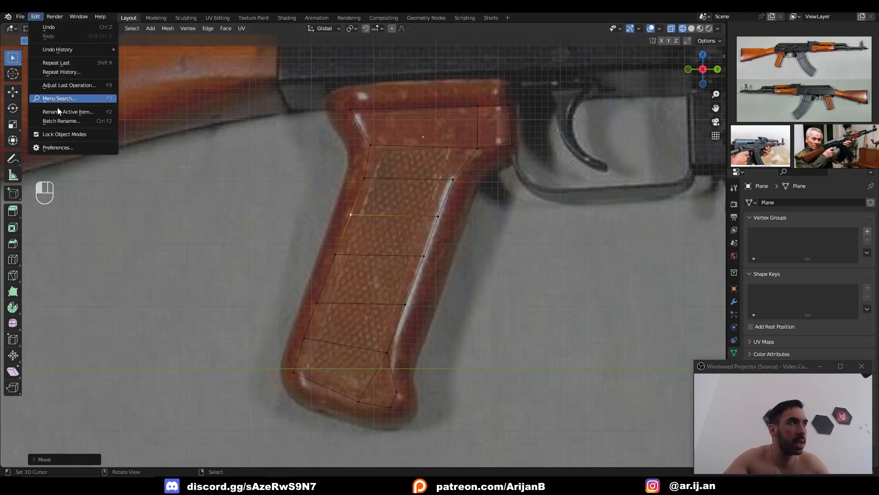
left_click(59, 148)
left_click(36, 113)
left_click(254, 48)
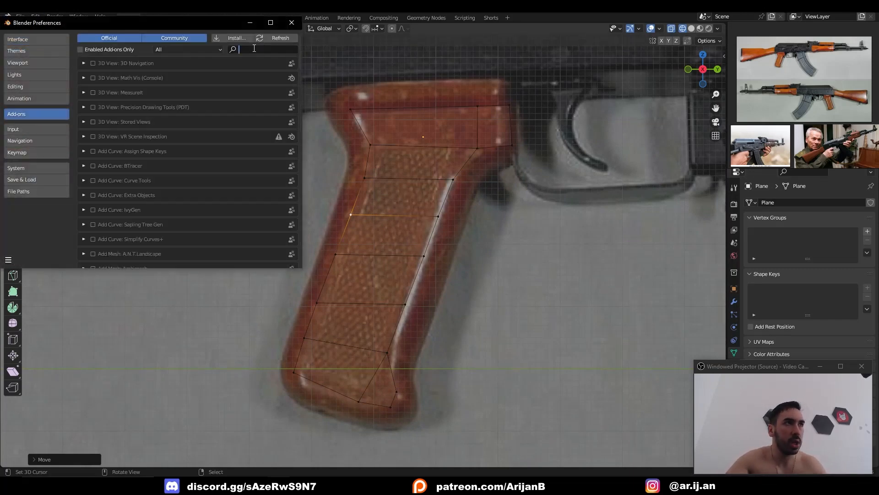
type("loop")
key("Return")
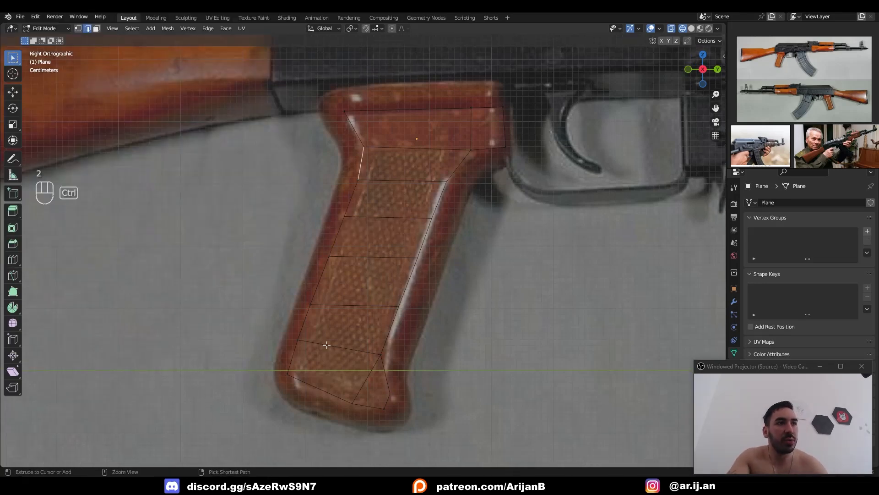
- Select the edge paths along both long sides of the grip strip and space their vertices evenly with LoopTools Space
left_click(324, 359, "ctrl")
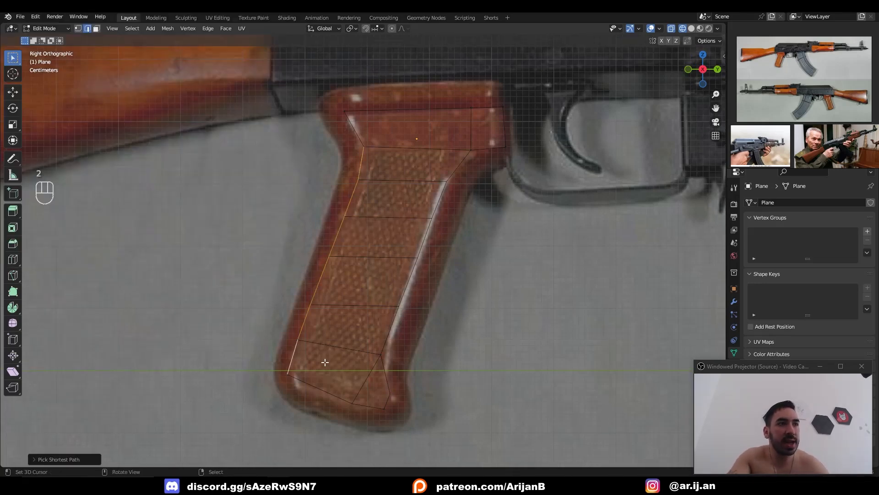
left_click(367, 379, "ctrl")
left_click(446, 179, "ctrl")
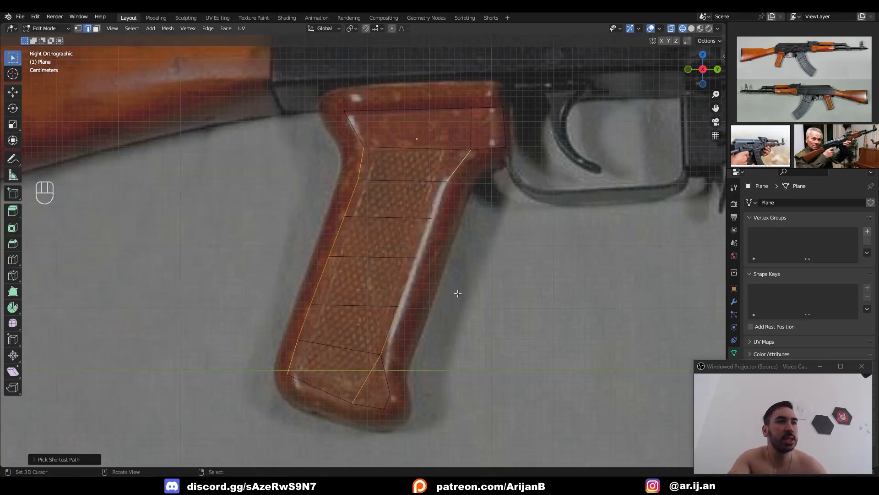
key("w")
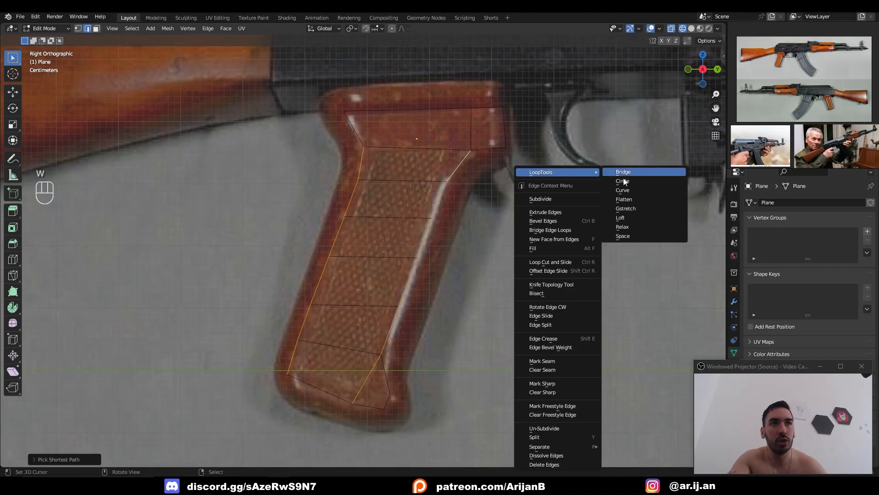
left_click(628, 236)
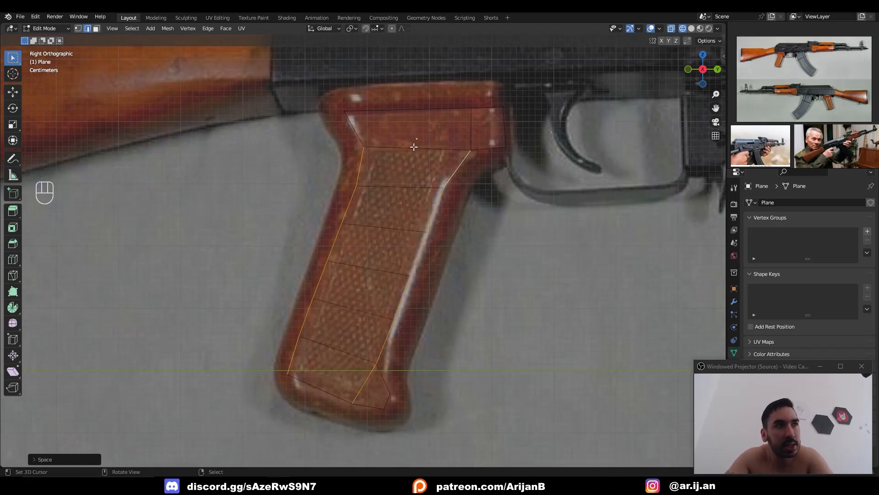
- Undo the last extrusion attempt and extrude the rear side edges outward about 0.025 m to the grip's back outline
key("ctrl+z")
key("ctrl+z")
scroll(418, 126, "down", 1)
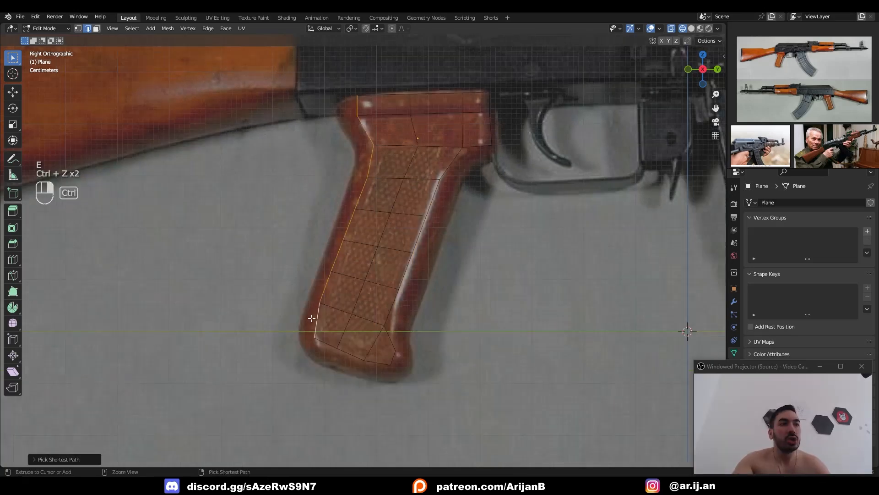
key("e")
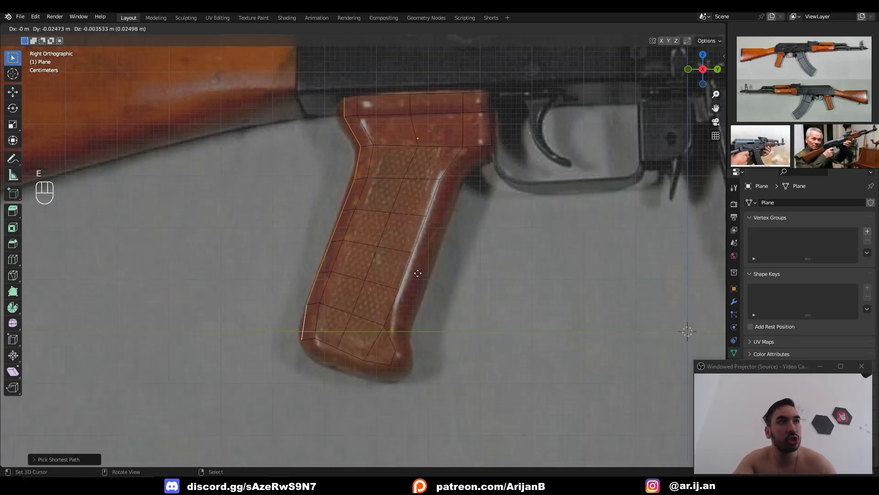
left_click(417, 271)
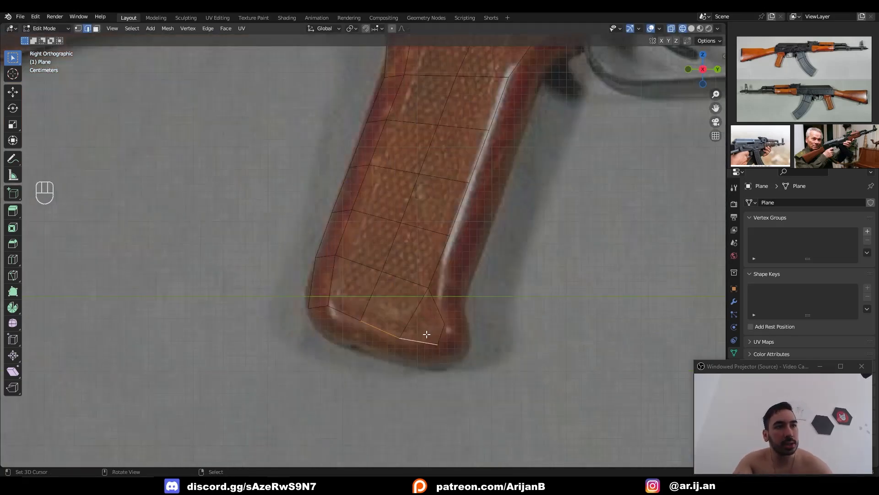
- Extrude the front bottom edges down about 0.034 m to the base outline and fill the rear bottom corner with a face
key("e")
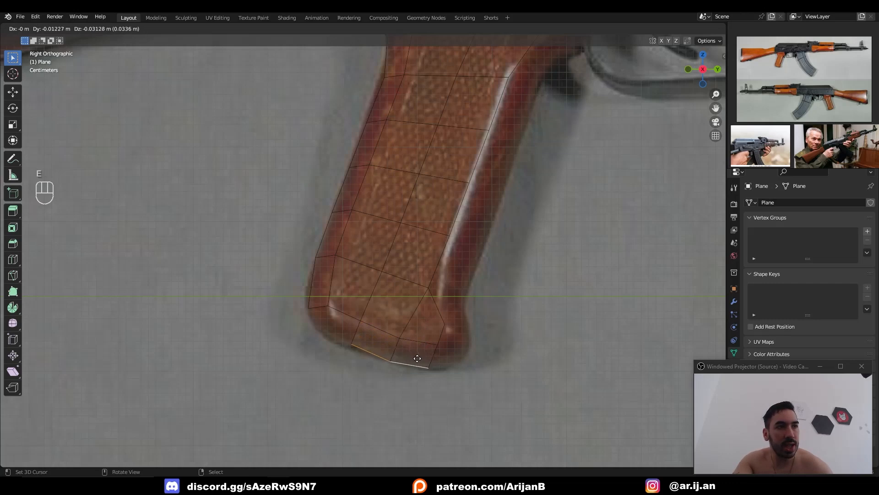
left_click(417, 357)
key("2")
left_click(341, 315)
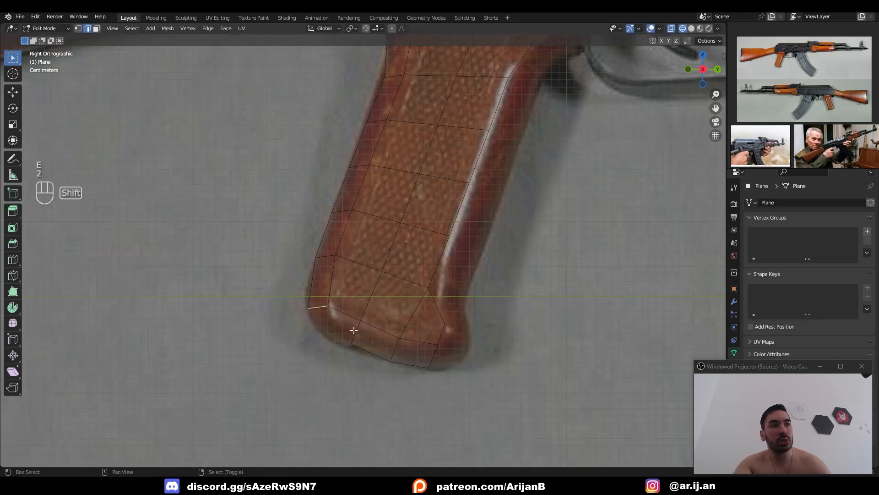
key("f")
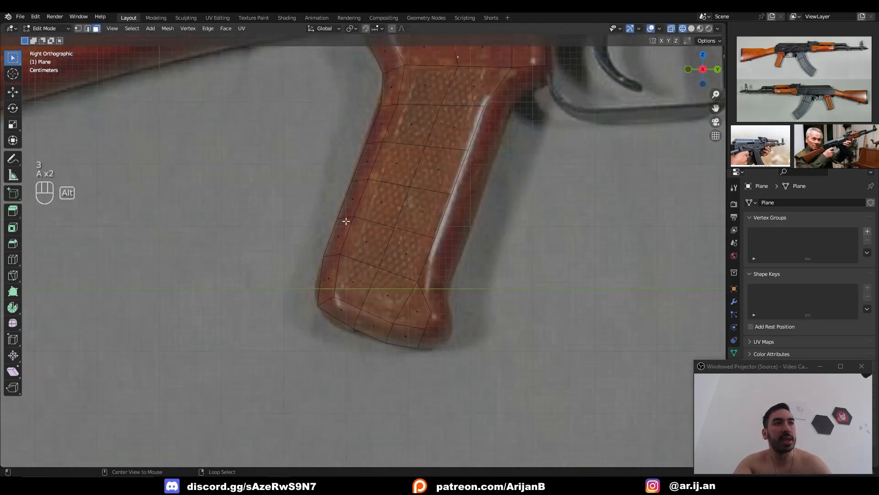
- Extrude the lower front edges outward about 0.023 m to the grip's front outline and fill the gap at the base's front corner
right_click(347, 221, "alt")
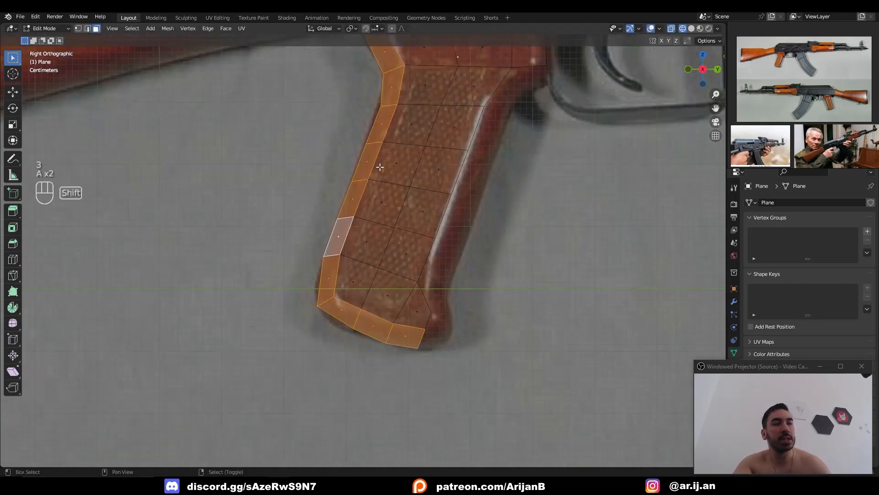
middle_click_drag(368, 92, 374, 151, "shift")
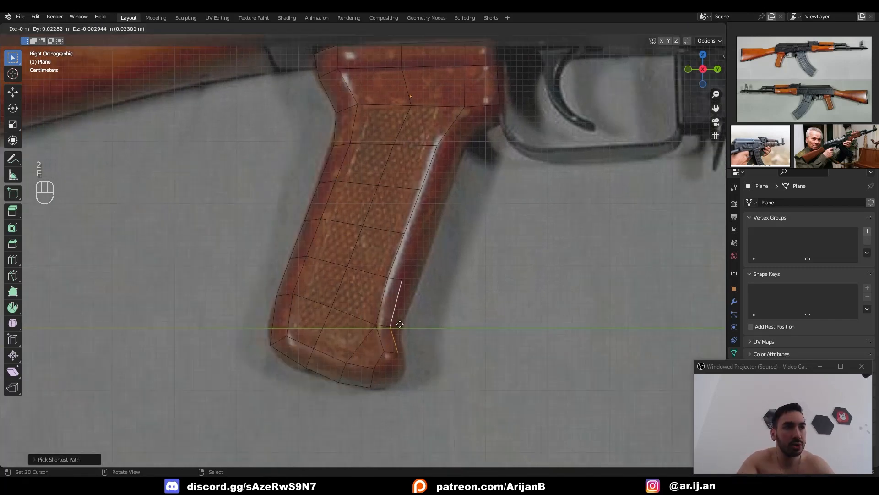
key("2")
key("e")
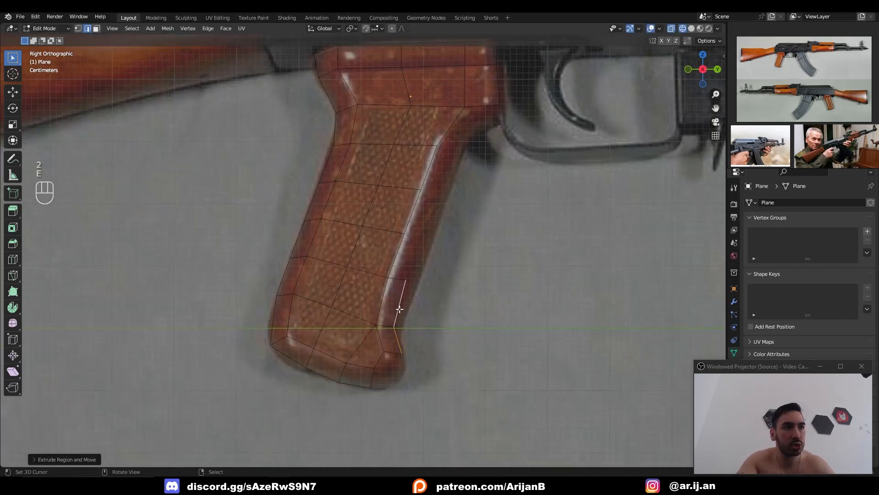
key("g")
left_click(380, 383)
right_click(373, 379)
right_click(395, 354, "shift")
key("f")
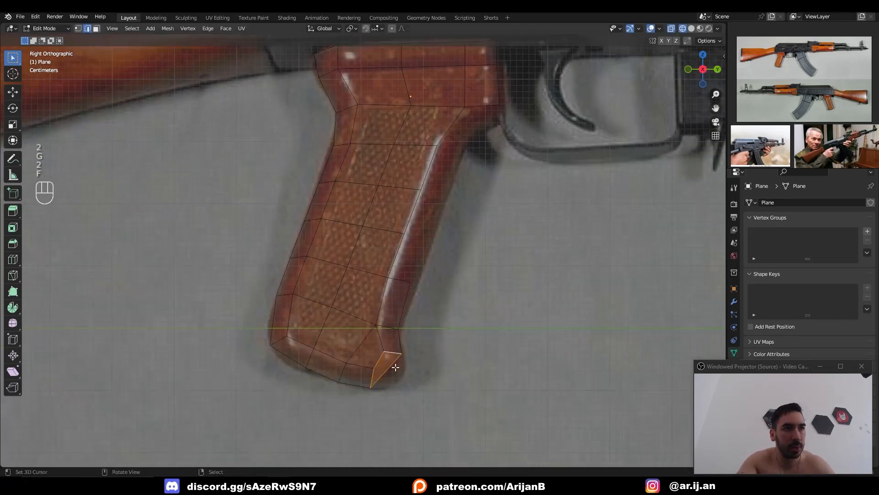
- Move the outer vertices of the base's front corner and bottom edge onto the grip's outline
key("1")
right_click(373, 387)
key("g")
left_click(392, 389)
key("g")
left_click(413, 370)
right_click(331, 397)
key("g")
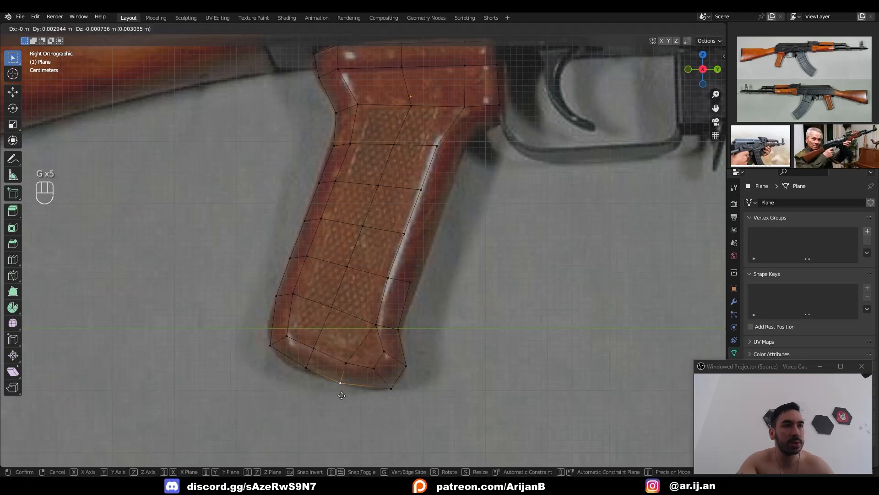
left_click(343, 391)
- Examine the face loop running around the grip's border and the outer edges along the grip's top
scroll(392, 343, "down", 1)
scroll(412, 283, "up", 1)
key("3")
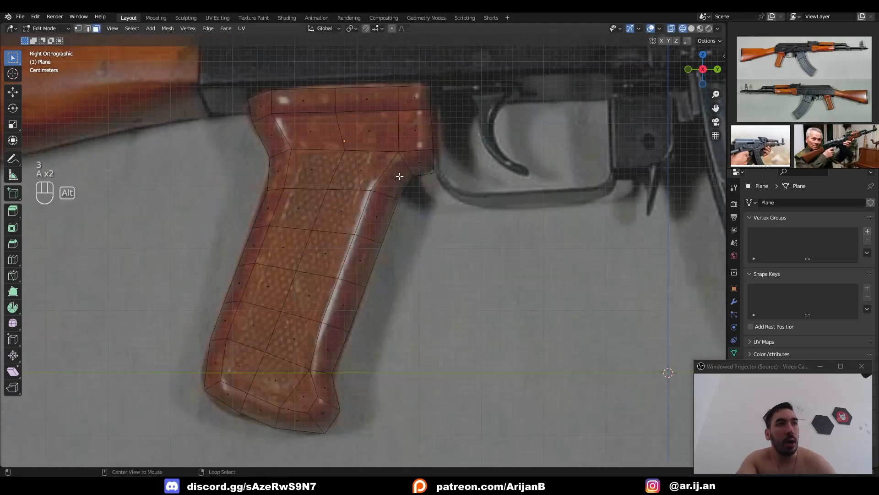
key("a")
key("a")
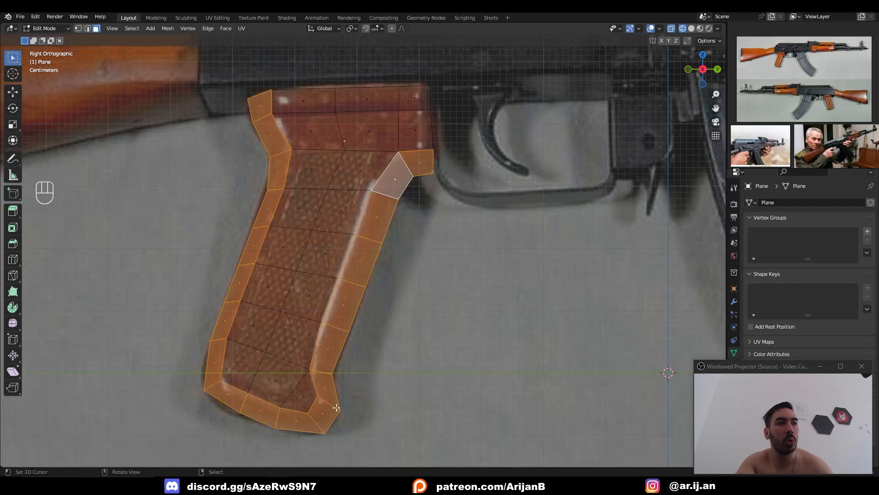
scroll(400, 184, "up", 2)
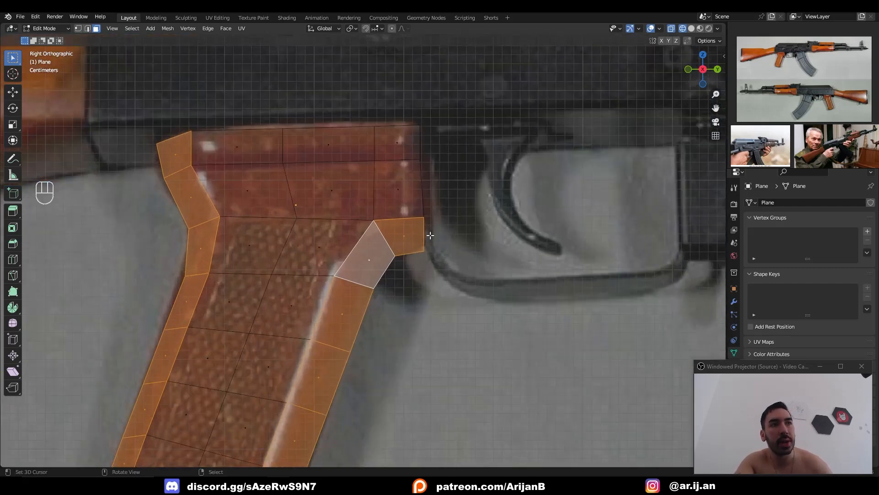
scroll(431, 235, "down", 2)
key("2")
left_click(270, 176, "alt")
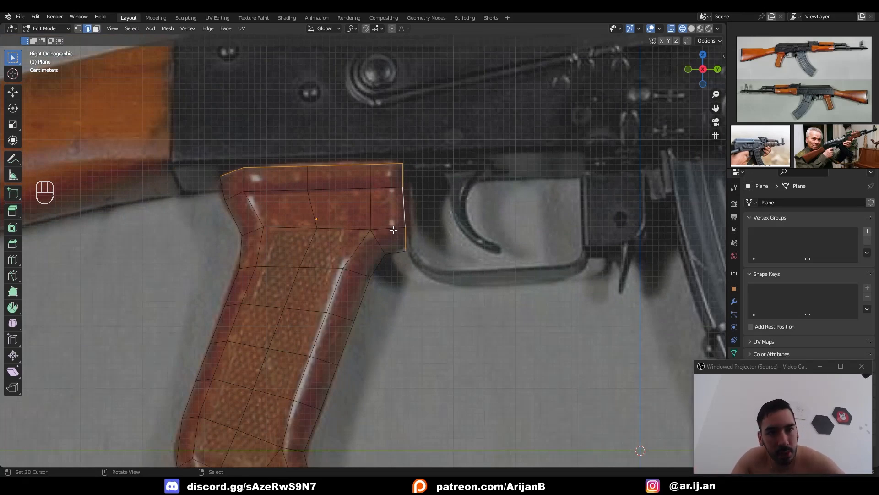
- Select the entire grip profile and extrude it sideways to give the grip thickness
key("a")
middle_click_drag(394, 230, 370, 243)
middle_click_drag(284, 280, 477, 262)
key("e")
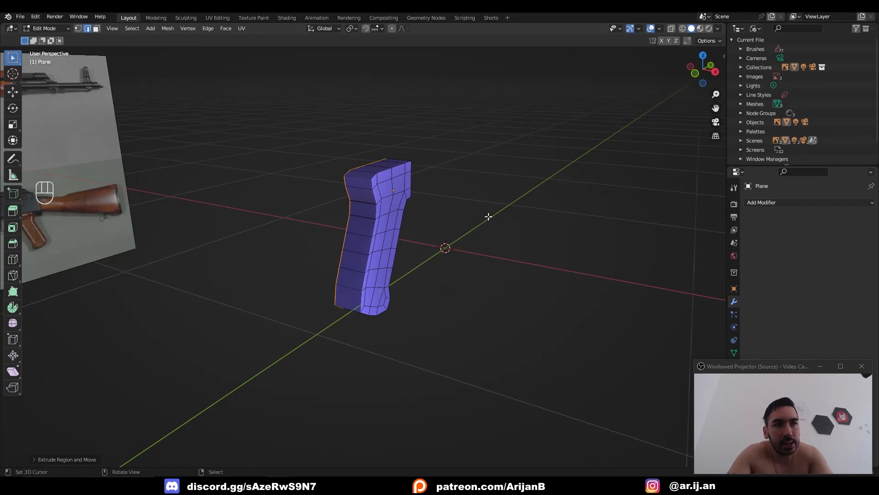
middle_click_drag(488, 216, 375, 213)
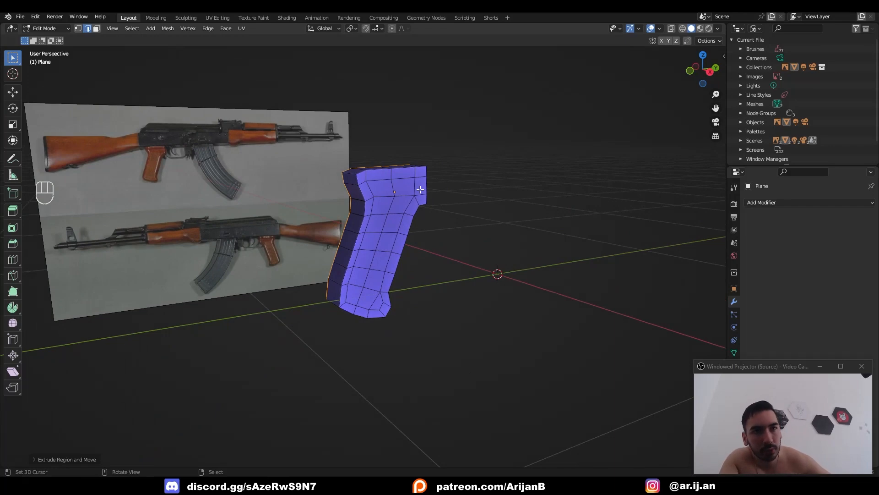
- Switch to the browser and copy the large AK-47 blueprint preview from the "ak47 blueprint" image results
key("alt+Tab")
scroll(331, 383, "up", 2)
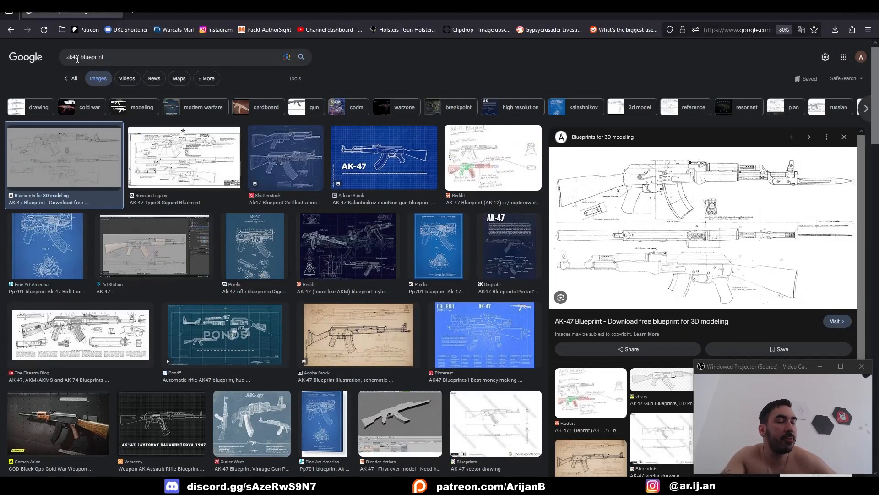
scroll(104, 79, "down", 1)
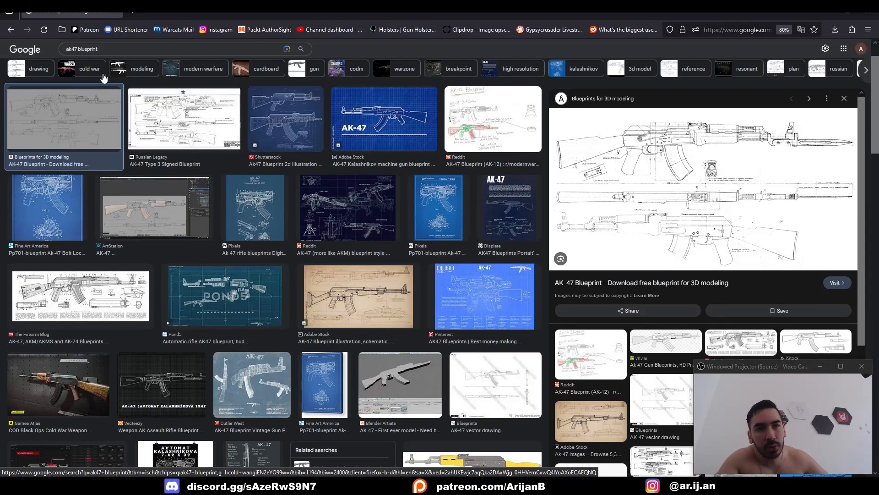
scroll(339, 137, "up", 1)
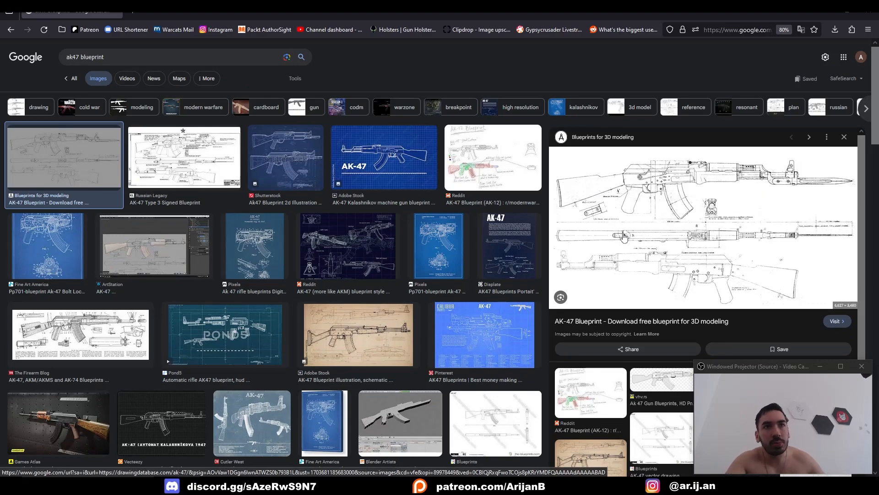
right_click(668, 198)
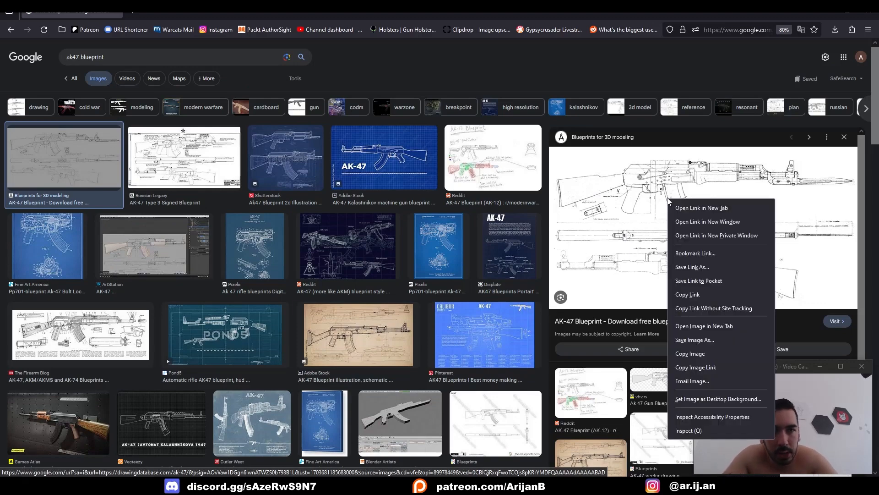
left_click(687, 354)
- Switch to the image editor, paste the blueprint into a new image and invert its colors
key("alt+Tab")
key("ctrl+n")
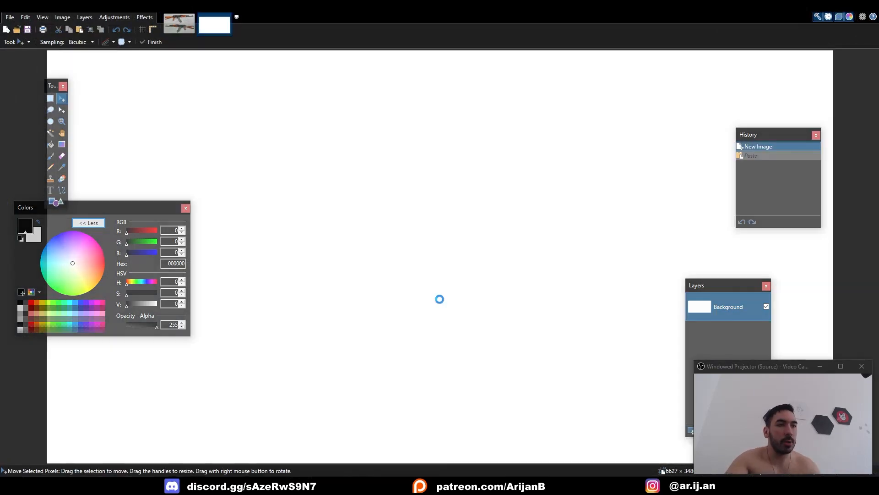
left_click(428, 301)
key("ctrl+v")
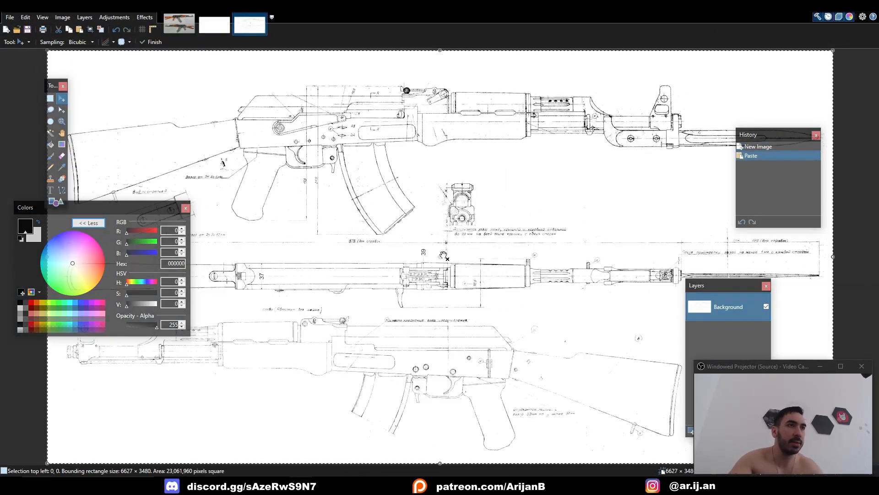
scroll(414, 290, "up", 3, "ctrl")
left_click(114, 17)
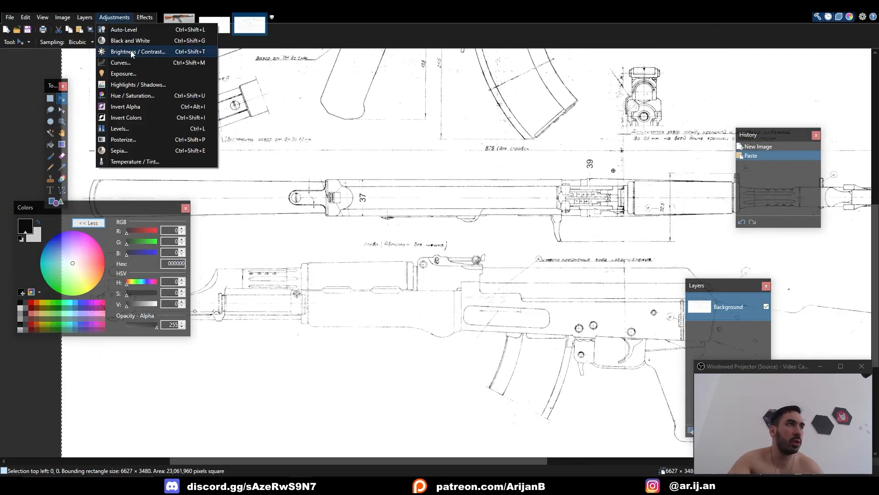
left_click(132, 118)
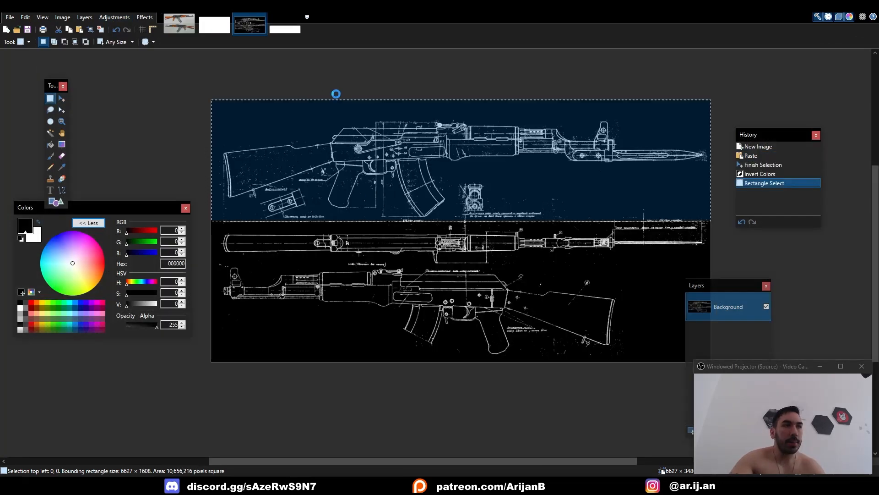
- Separate the inverted blueprint's upper side view, top view and lower side view into their own images
left_click(289, 29)
key("ctrl+v")
left_click(249, 25)
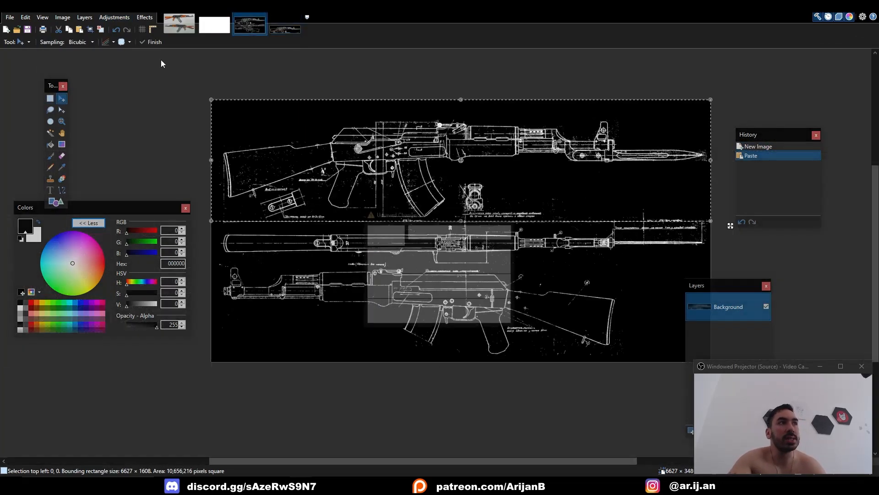
left_click(263, 16)
left_click(511, 213)
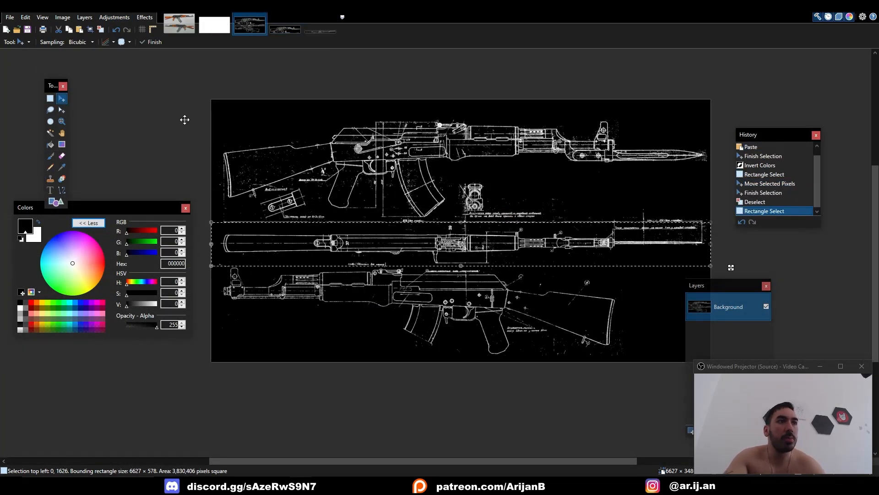
left_click(54, 99)
left_click_drag(212, 265, 676, 366)
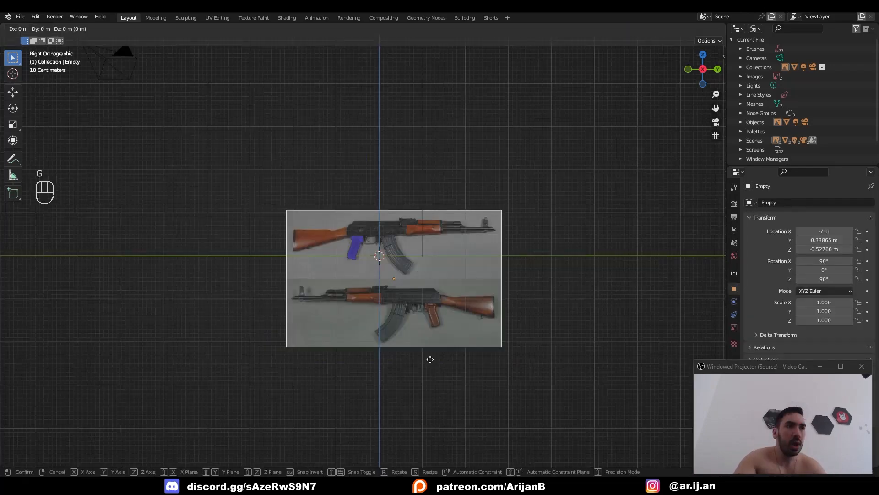
- Move the photo reference 5.2 m up, clear of the grip, and add Side1.png as a reference image
key("g")
left_click(424, 135)
scroll(436, 263, "up", 5)
key("shift+a")
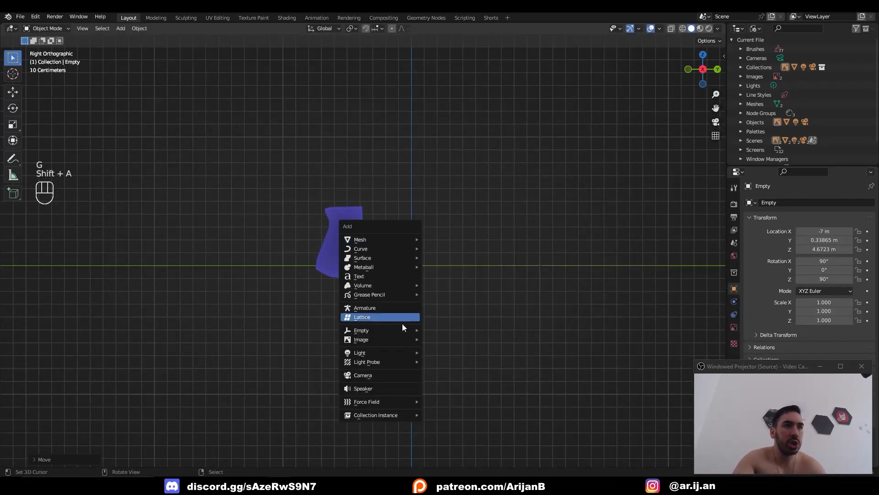
mouse_move(403, 339)
left_click(449, 333)
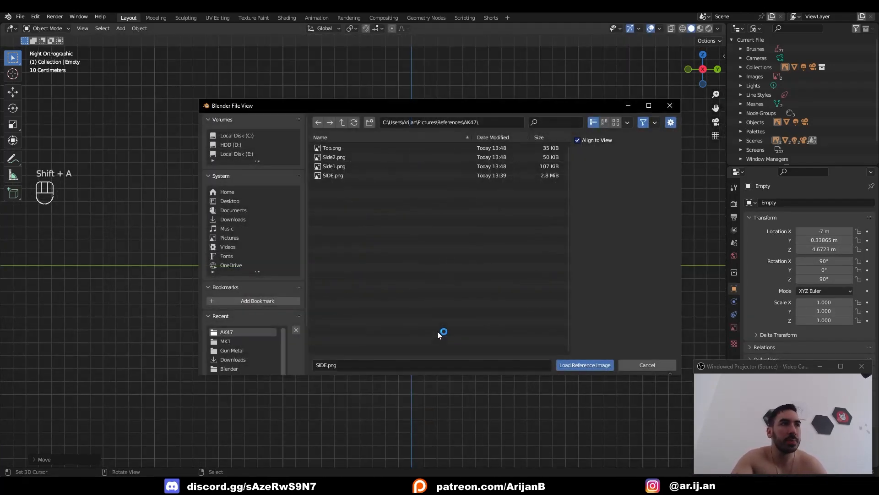
double_click(364, 167)
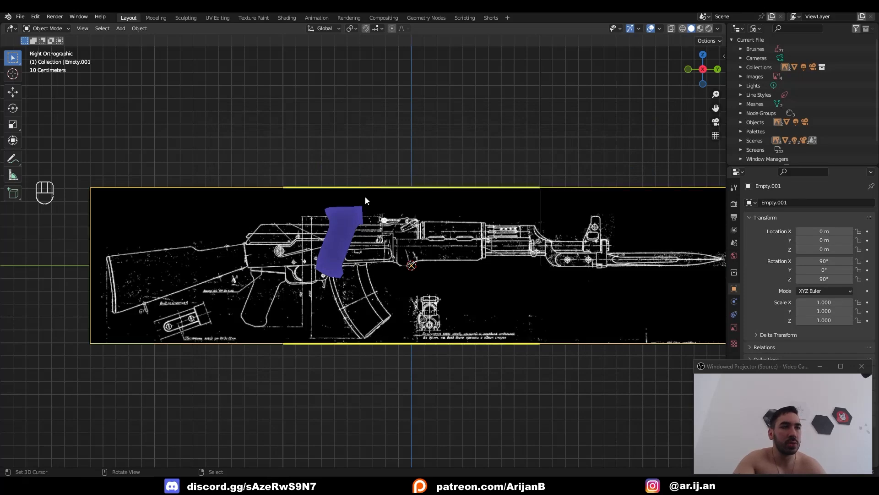
- Scale the Side1.png reference to about 1.15 and move it so its drawn pistol grip lines up with the grip mesh
scroll(365, 200, "up", 1)
key("g")
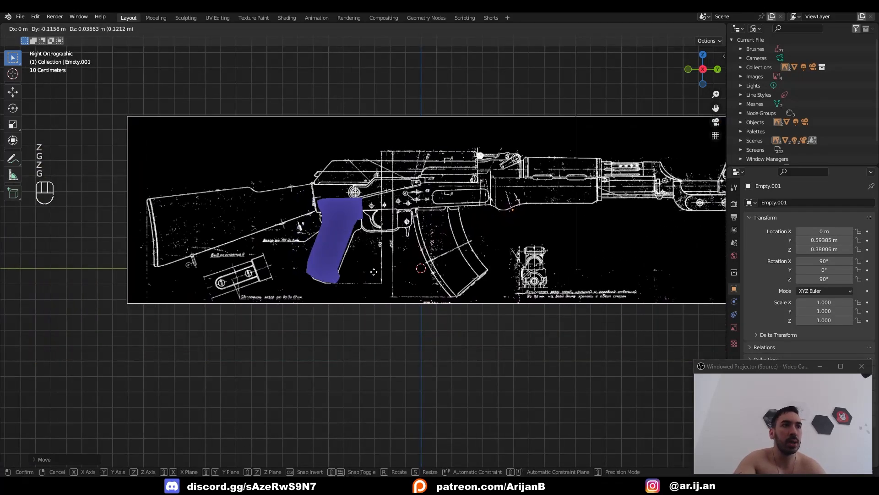
left_click(360, 266)
key("s")
left_click(385, 311)
key("g")
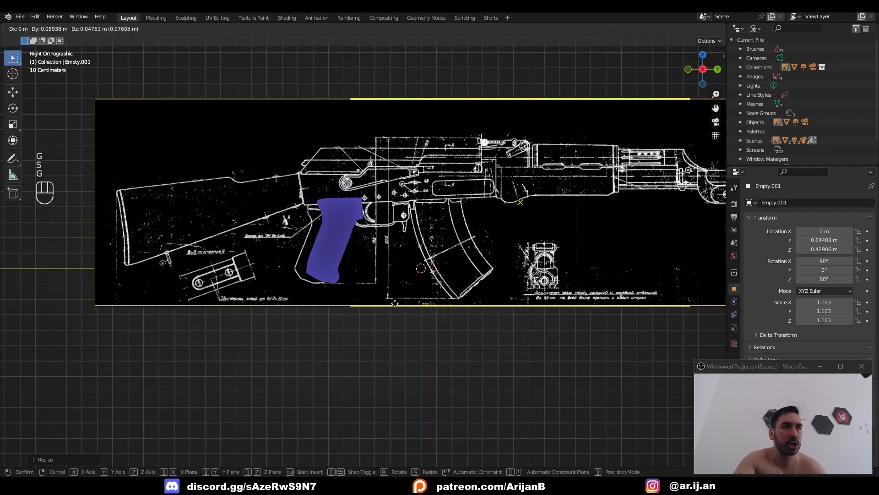
- Move the Side1.png reference -4 m along the X axis, behind the grip mesh
key("g")
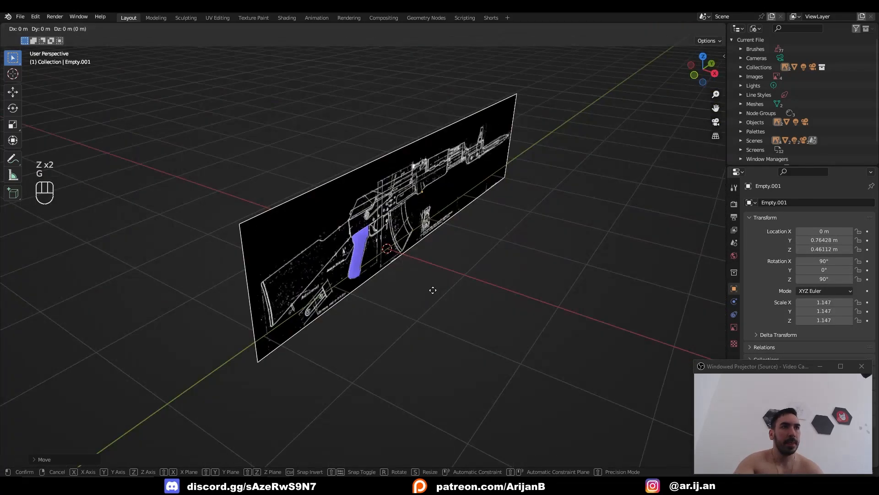
key("x")
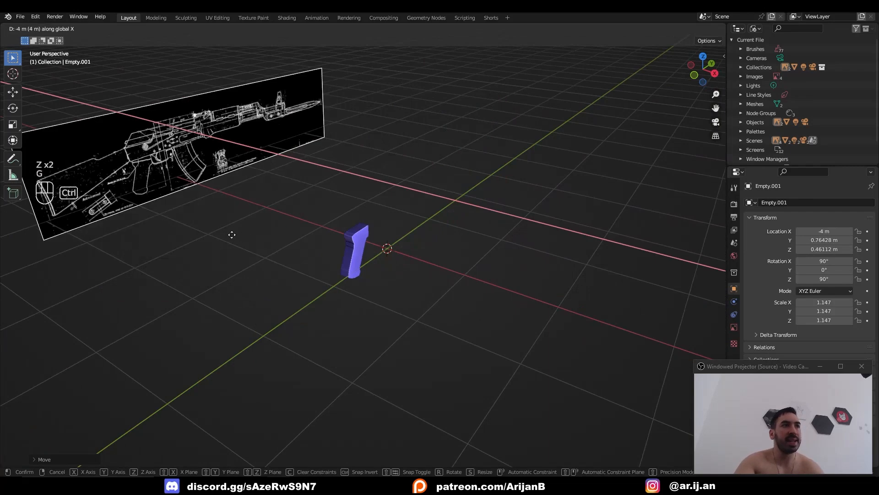
left_click(232, 235)
- Add Top.png as another reference image, aligned to the right orthographic view
key("KP_3")
key("shift+a")
mouse_move(308, 246)
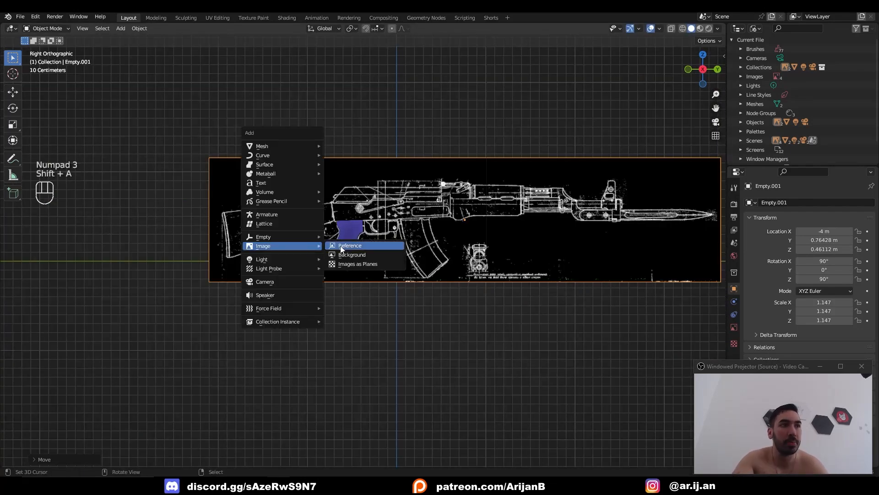
left_click(350, 245)
double_click(344, 147)
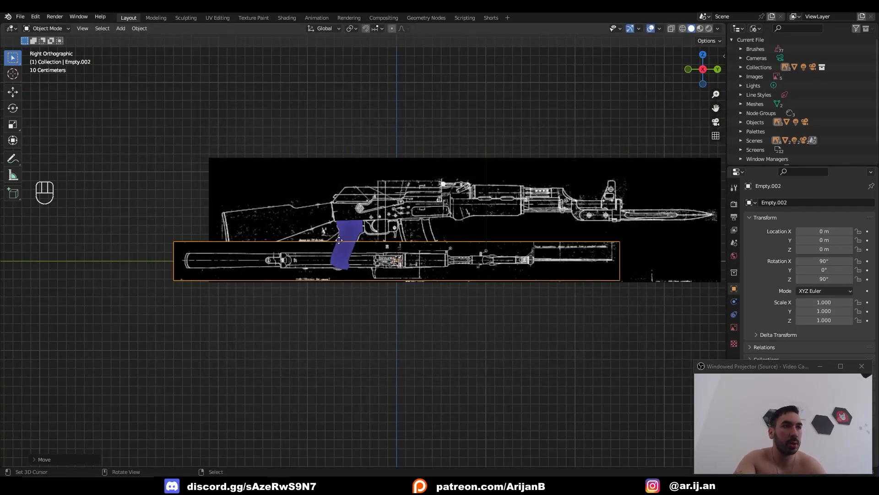
- Try to line up the Top.png reference with the rifle in the side-view blueprint
middle_click_drag(397, 285, 392, 273)
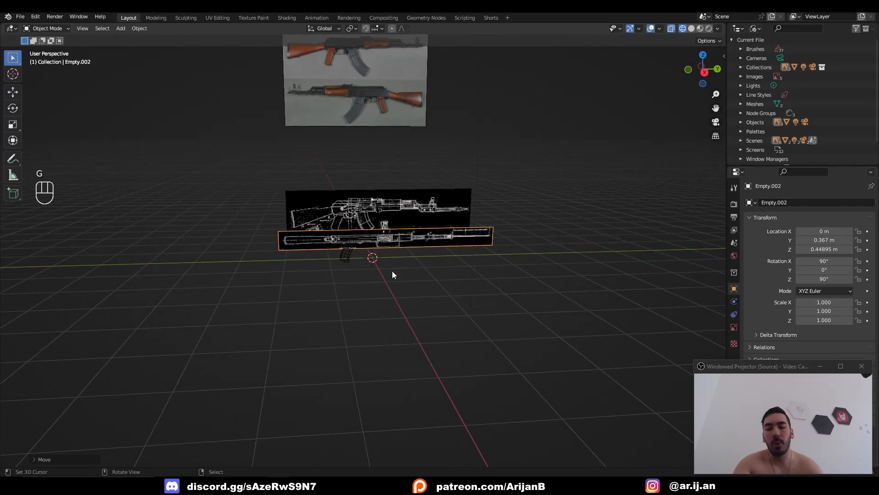
key("KP_3")
key("KP_3")
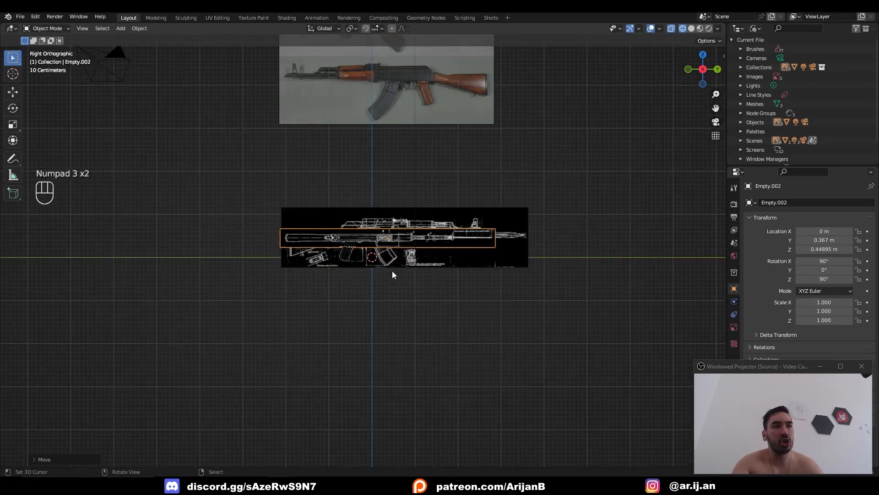
scroll(366, 273, "up", 3)
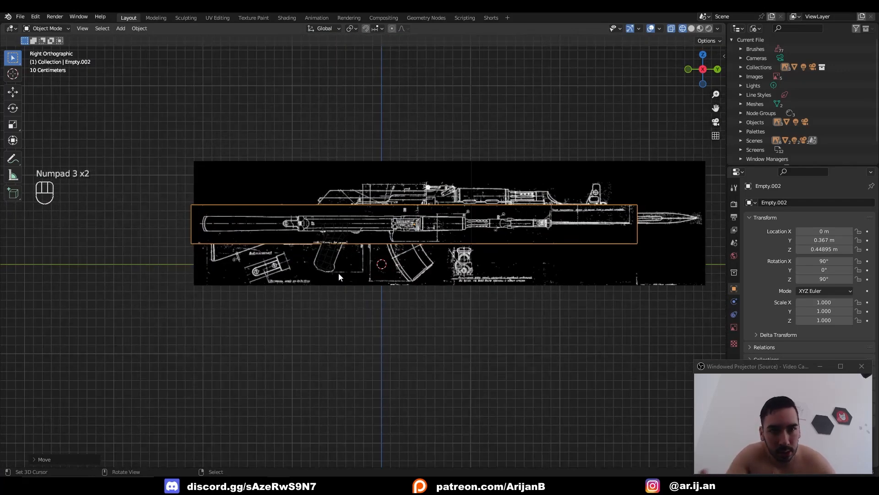
key("z")
key("g")
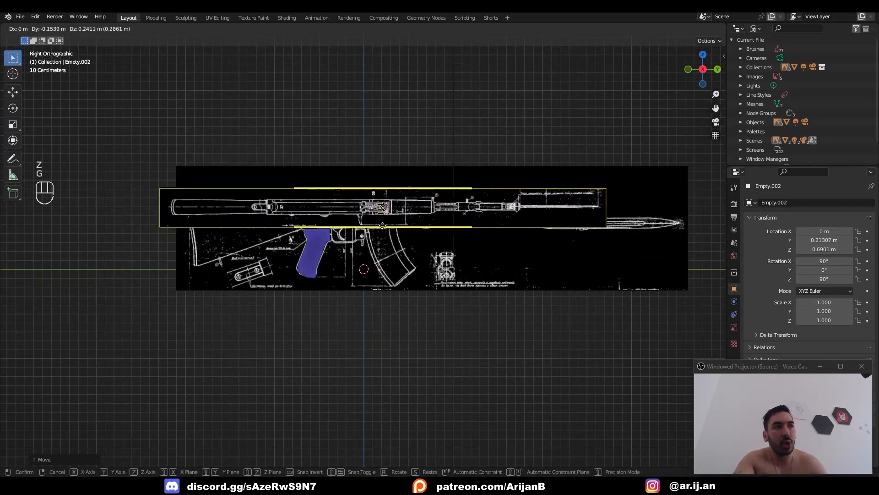
right_click(366, 226)
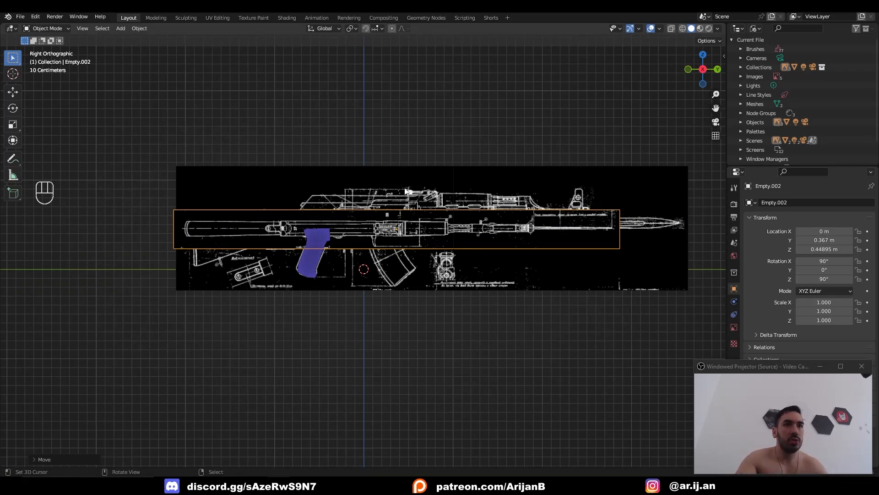
- Lower the opacity of the Side1.png reference and set the Top.png reference's opacity to 0.740
left_click(516, 235)
left_click(734, 327)
left_click(797, 309)
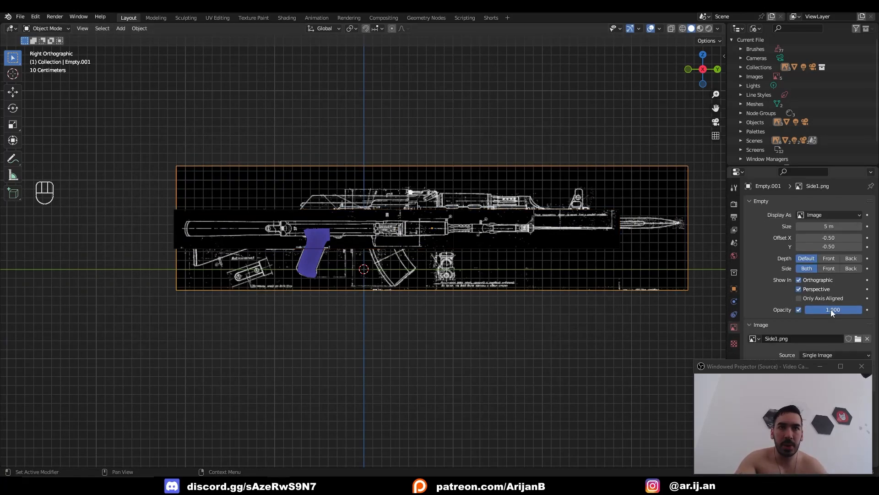
left_click_drag(831, 310, 791, 310)
right_click(509, 240)
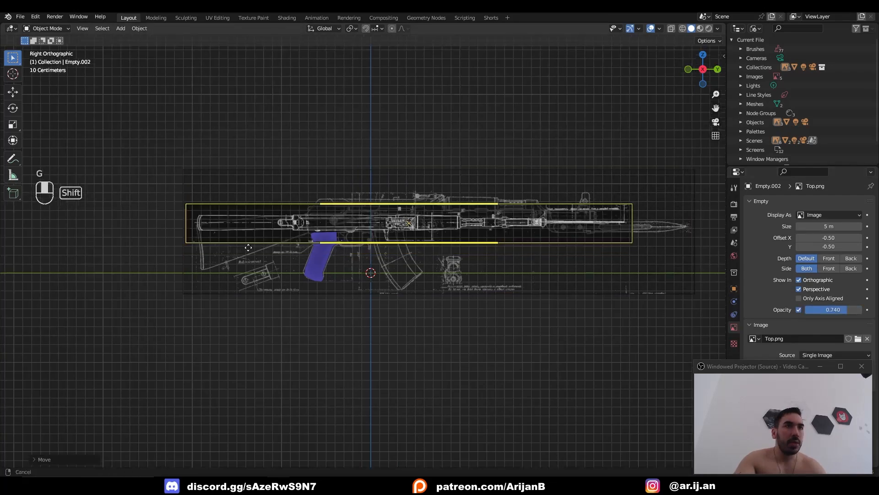
- Move the Top.png reference so its bayonet tip coincides with the bayonet tip in the side-view blueprint
middle_click_drag(494, 242, 353, 257, "shift")
scroll(458, 253, "up", 2)
middle_click_drag(519, 251, 402, 274, "shift")
key("g")
key("g")
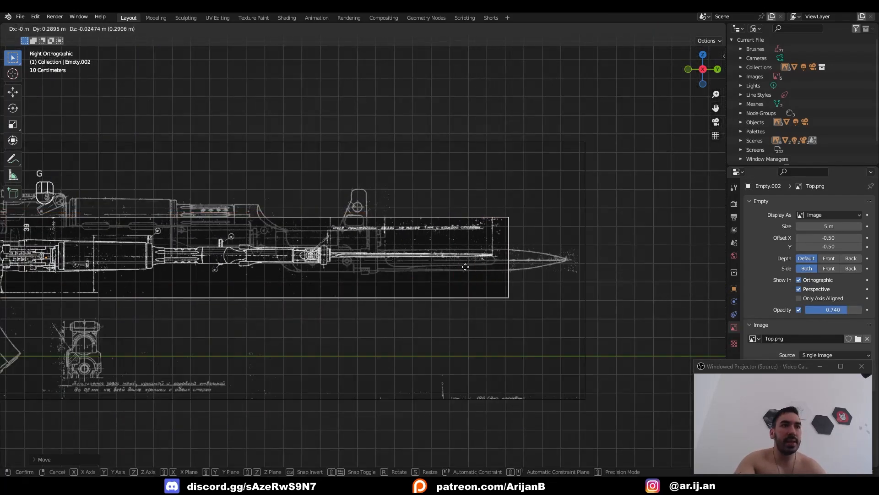
scroll(517, 297, "up", 6)
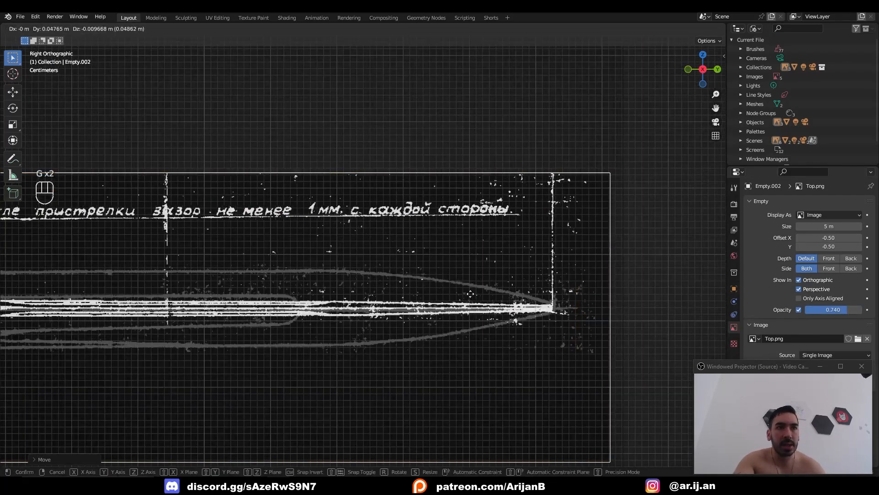
left_click(474, 295)
middle_click_drag(444, 291, 409, 272, "shift")
scroll(521, 289, "up", 2)
key("g")
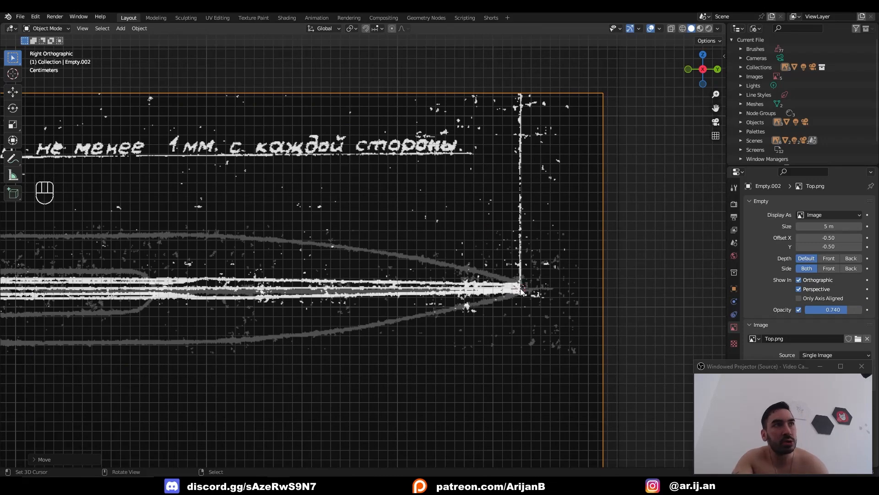
- Set the transform pivot point to the 3D cursor located at the bayonet tip
left_click(352, 29)
left_click(365, 50)
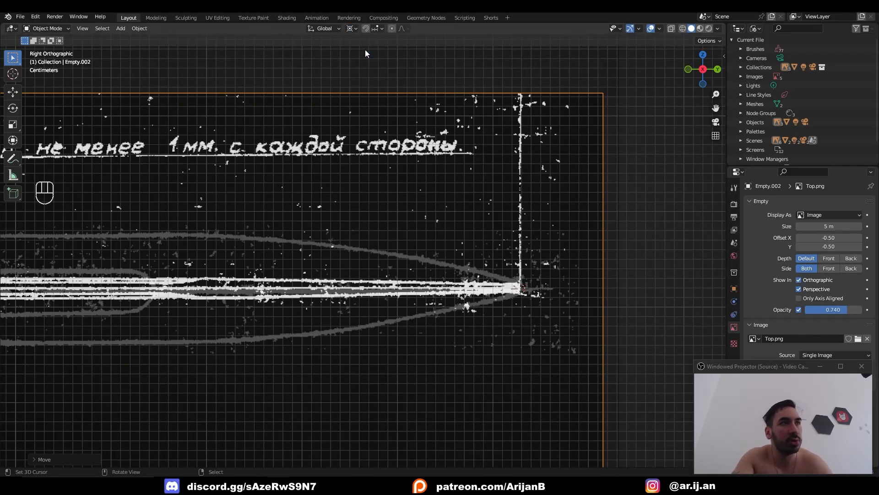
scroll(483, 360, "down", 11)
middle_click_drag(325, 301, 384, 287, "shift")
key("g")
right_click(232, 279)
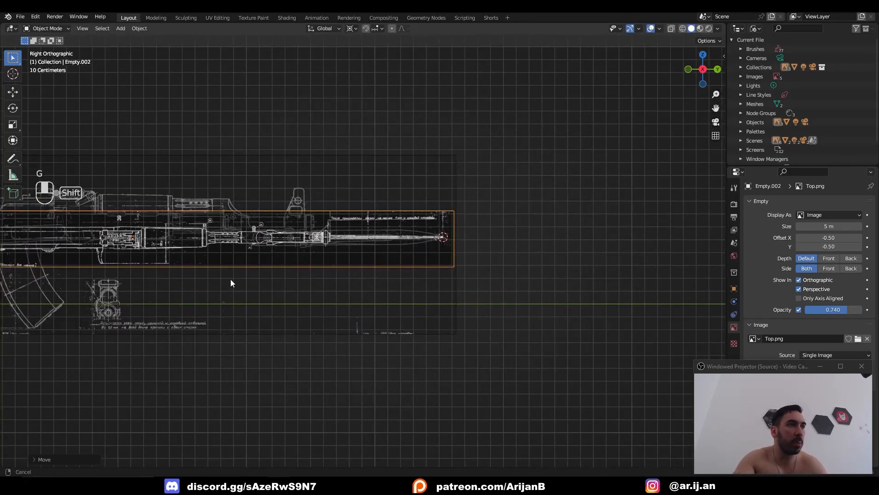
middle_click_drag(230, 279, 454, 257, "shift")
scroll(477, 268, "down", 2)
key("s")
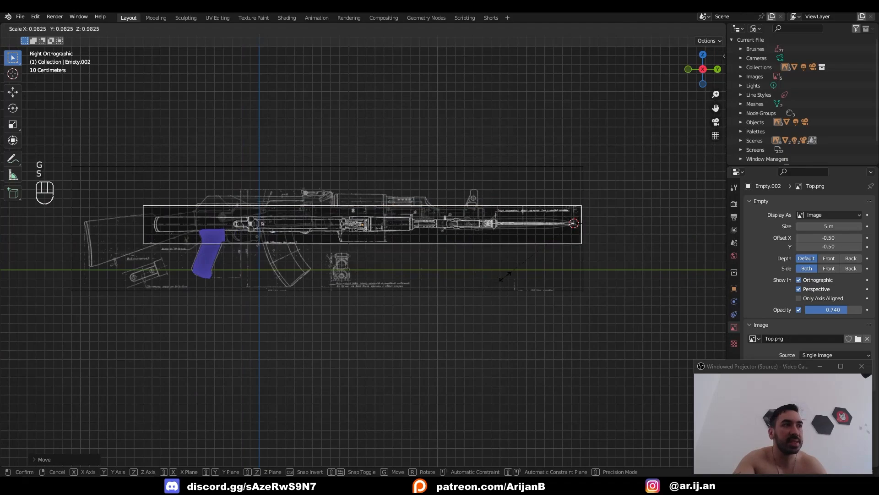
right_click(521, 266)
middle_click_drag(520, 266, 485, 269, "shift")
scroll(490, 259, "up", 9)
key("s")
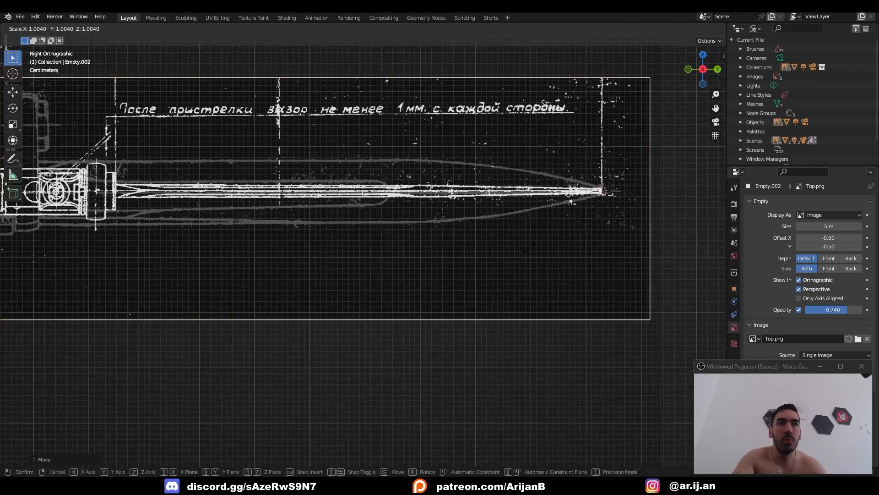
right_click(527, 249)
scroll(426, 257, "down", 6)
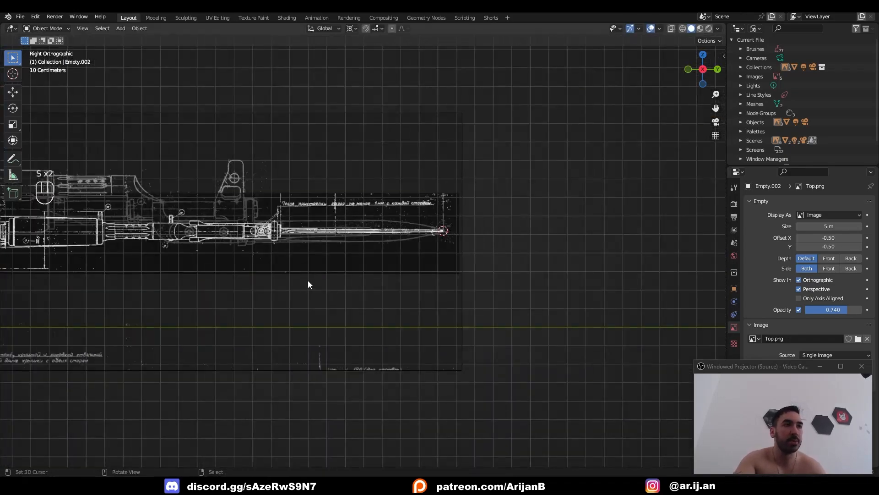
key("ctrl+z")
- Scale the Top.png reference up from the bayonet tip until its butt end lines up with the stock end in the side-view blueprint
scroll(397, 246, "up", 5)
key("s")
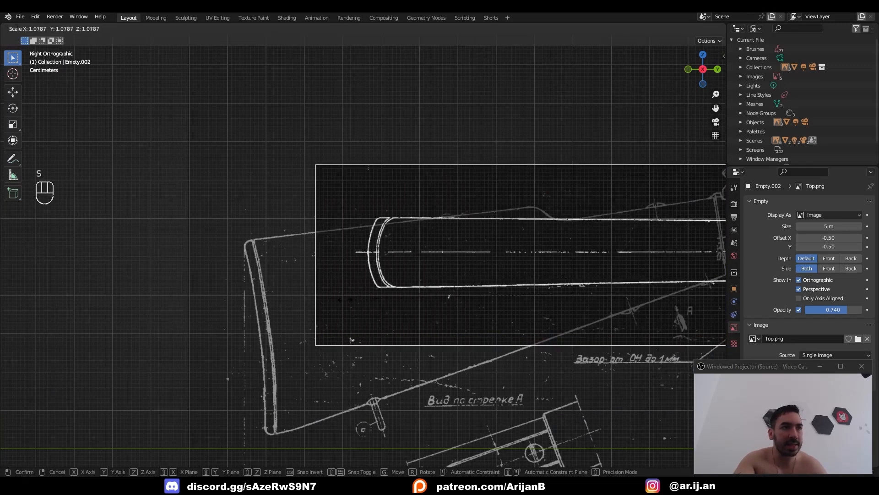
left_click(224, 319)
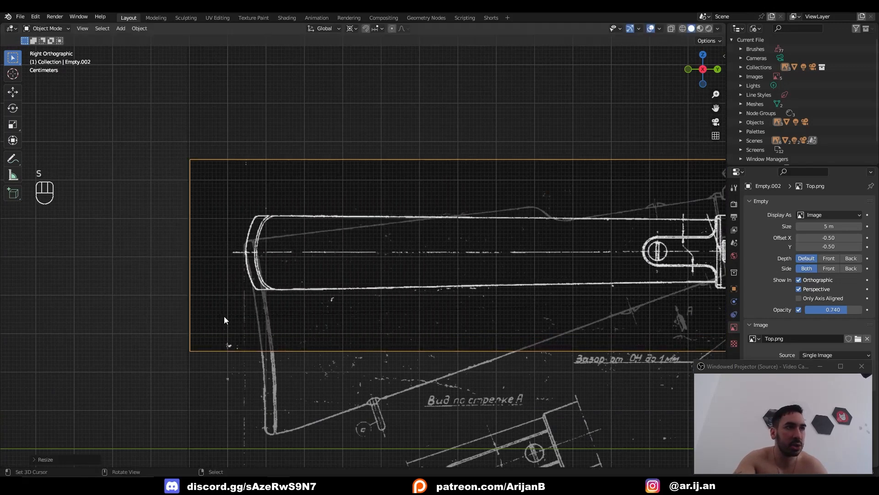
scroll(224, 319, "down", 7)
middle_click_drag(627, 310, 373, 294, "shift")
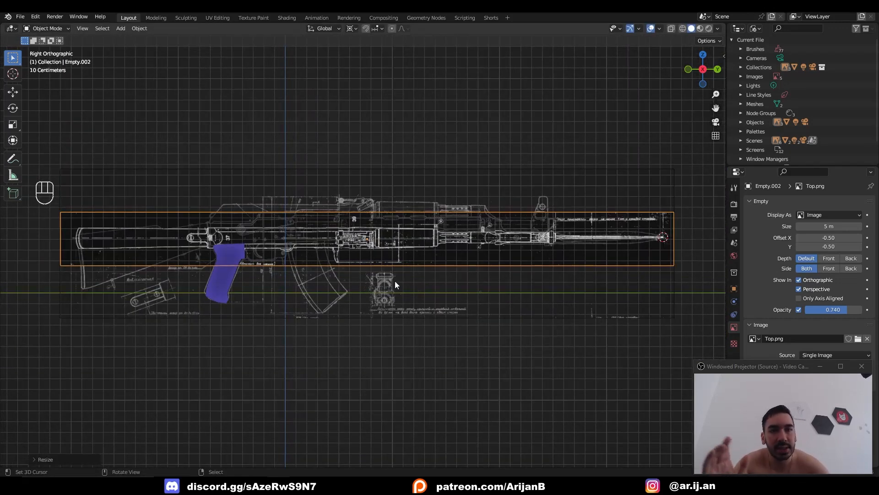
- Rotate the Top.png reference 90° about the Y axis and lower it along Z, checking it from above
type("r")
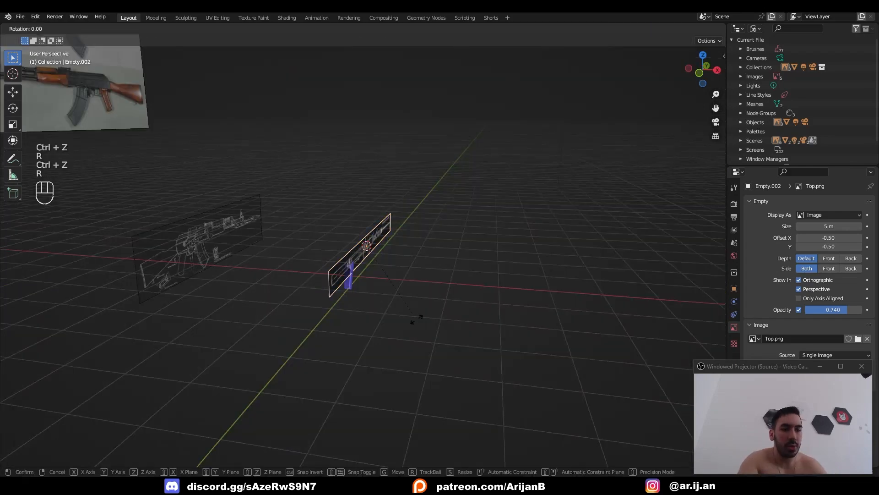
type("y90")
key("Return")
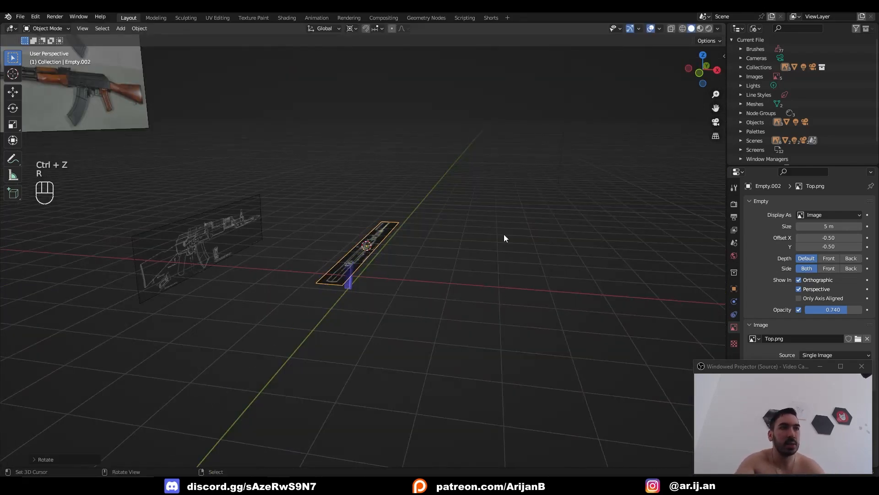
key("g")
key("z")
left_click(481, 328)
key("KP_7")
scroll(362, 293, "up", 8)
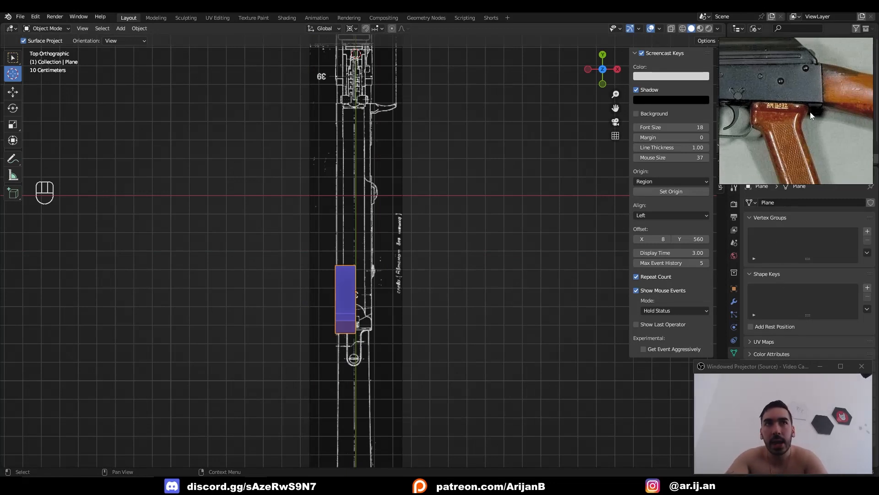
- Delete the side faces of the pistol grip that lie on the rifle's centre plane
scroll(774, 80, "down", 2)
scroll(767, 97, "up", 6)
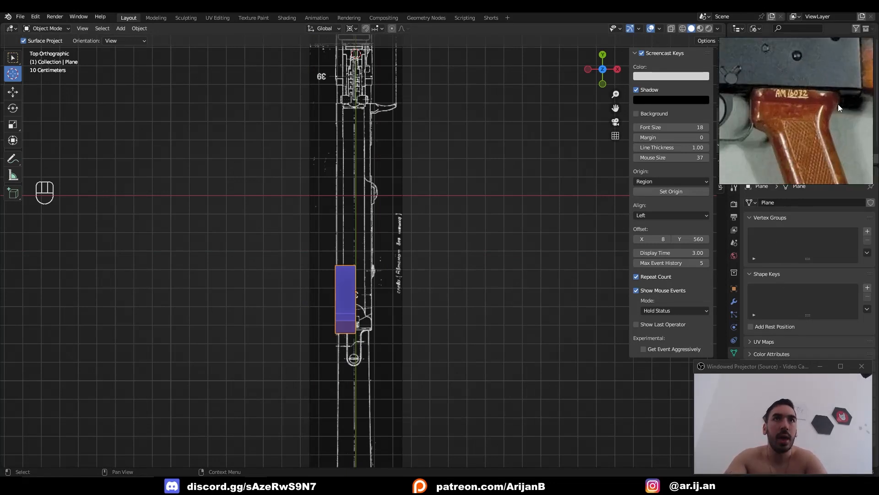
scroll(821, 79, "down", 4)
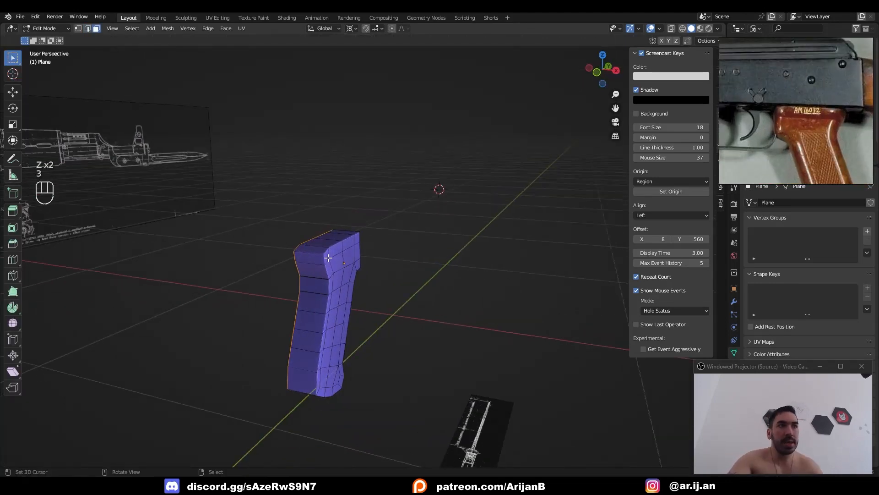
left_click(328, 256)
left_click(341, 381, "ctrl+shift")
key("x")
left_click(431, 262)
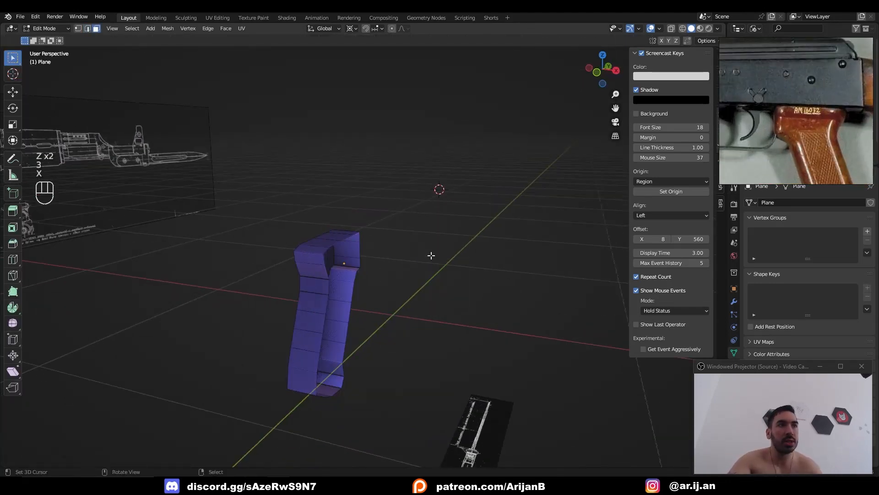
- Apply the grip's object transforms and add a Mirror modifier to it
key("Tab")
left_click(735, 302)
left_click(760, 203)
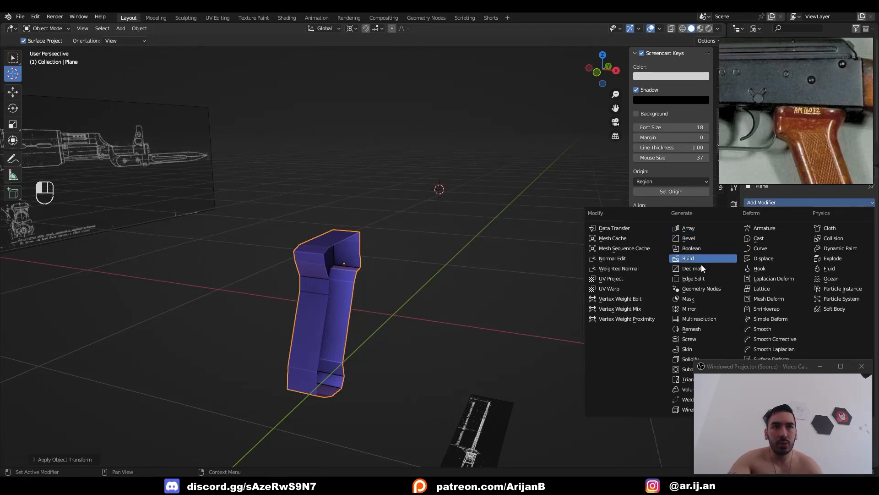
left_click(699, 310)
middle_click_drag(362, 269, 408, 288)
- Select all vertices on the grip's outer side and move them along X to thin the mirrored grip
key("Tab")
key("1")
key("z")
key("a")
key("a")
key("b")
left_click_drag(292, 197, 347, 438)
key("z")
middle_click_drag(370, 371, 398, 357)
key("g")
key("x")
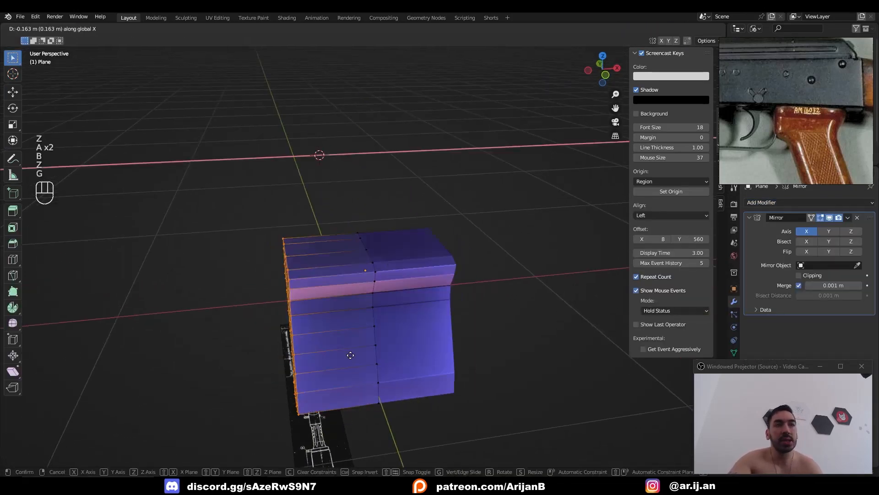
left_click(329, 355)
middle_click_drag(330, 356, 430, 323)
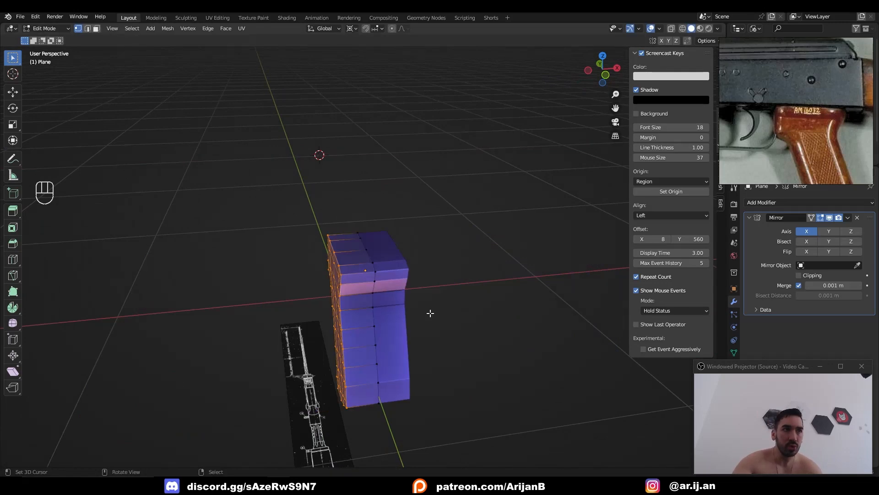
- From the top view, move the grip's outer side inward along X to about the receiver's half-width in the blueprint
key("KP_7")
key("z")
scroll(322, 215, "up", 5)
mouse_move(320, 289)
middle_mouse_down("shift")
mouse_move(322, 215)
mouse_move(351, 251)
middle_mouse_up("shift")
scroll(351, 251, "up", 2)
key("g")
key("x")
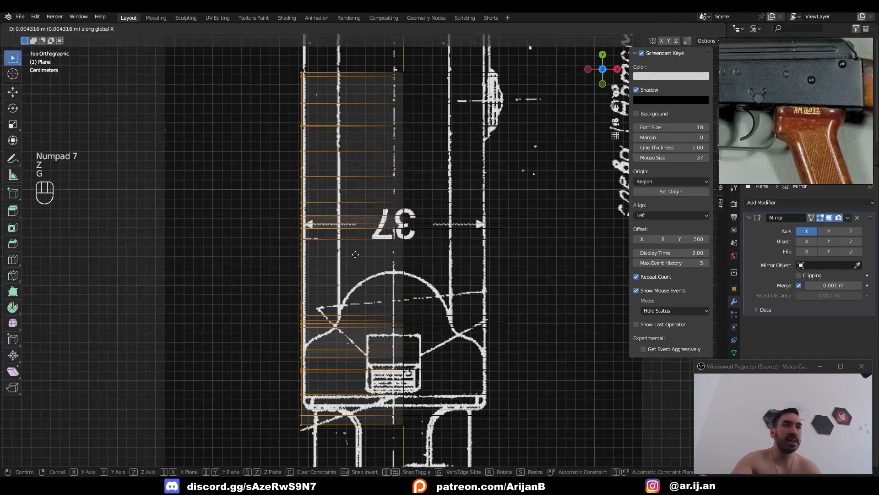
left_click(370, 257)
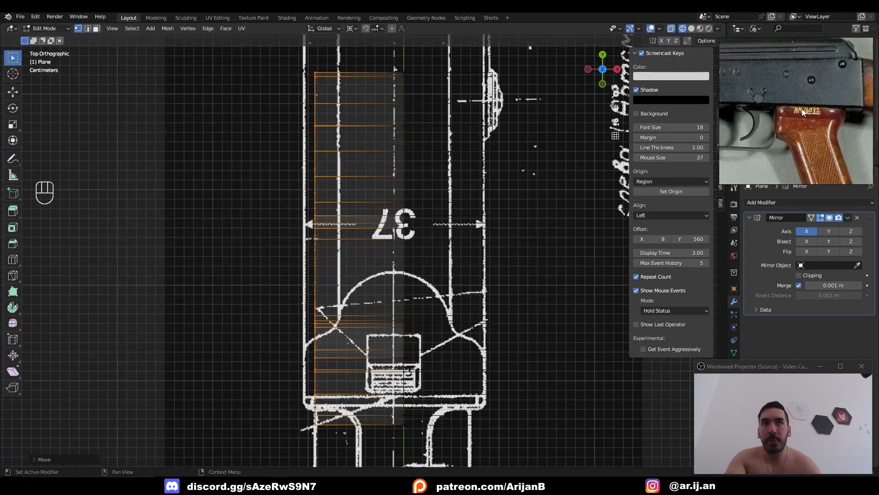
- Fine-tune the outer side's X position against the receiver width in the top blueprint
key("g")
key("x")
left_click(306, 210, "shift")
scroll(314, 214, "down", 2)
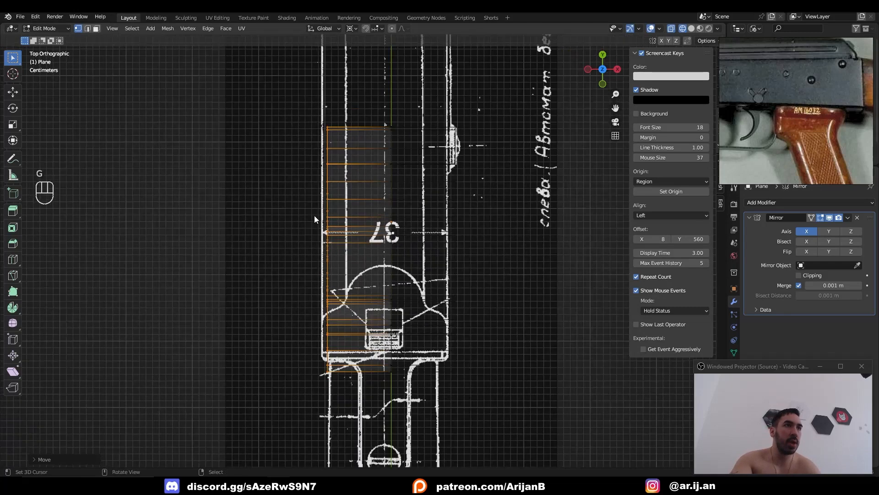
middle_click_drag(313, 214, 319, 257, "shift")
scroll(319, 257, "up", 1)
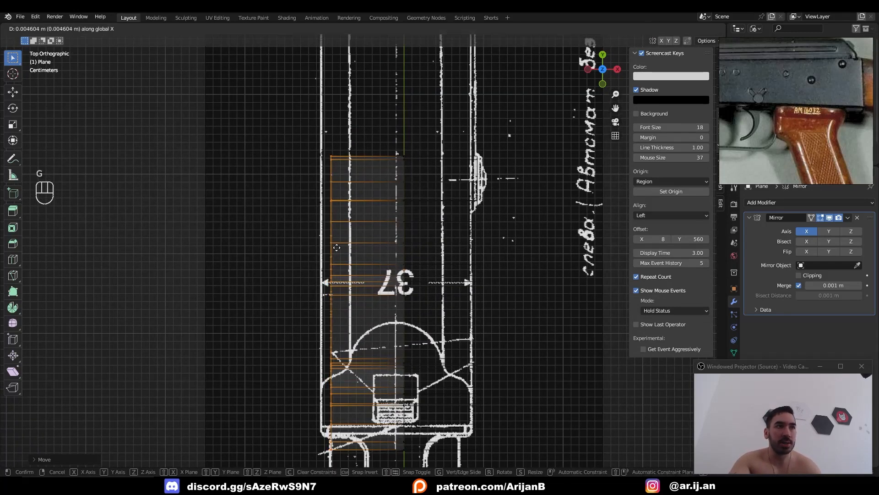
scroll(348, 247, "down", 2)
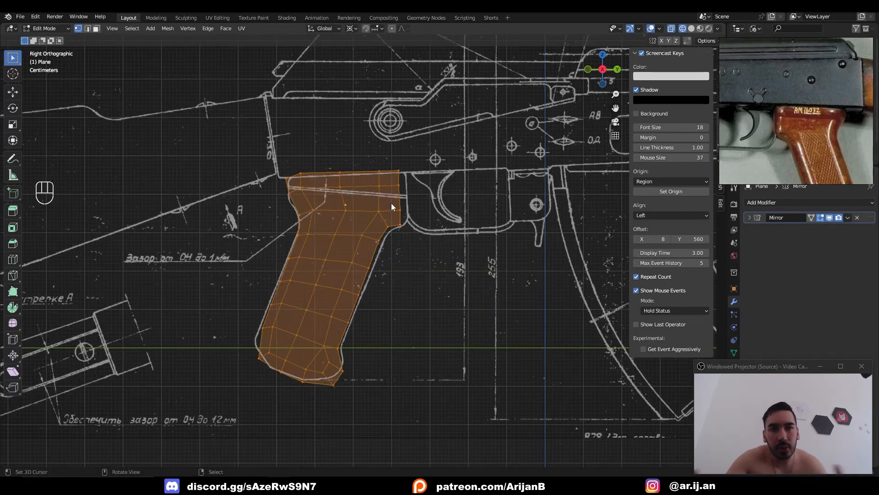
- Select the grip's upper front edge vertices, change the transform pivot point, and move them along Y onto the blueprint's front line
scroll(392, 202, "up", 2)
key("z")
key("a")
key("z")
key("a")
key("a")
key("b")
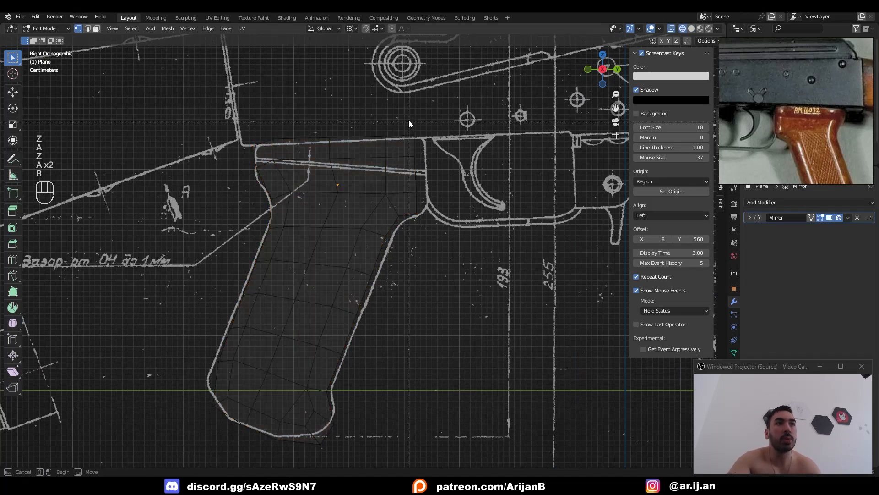
left_click_drag(409, 122, 440, 226)
key("g")
key("g")
key("y")
left_click(351, 28)
left_click(377, 79)
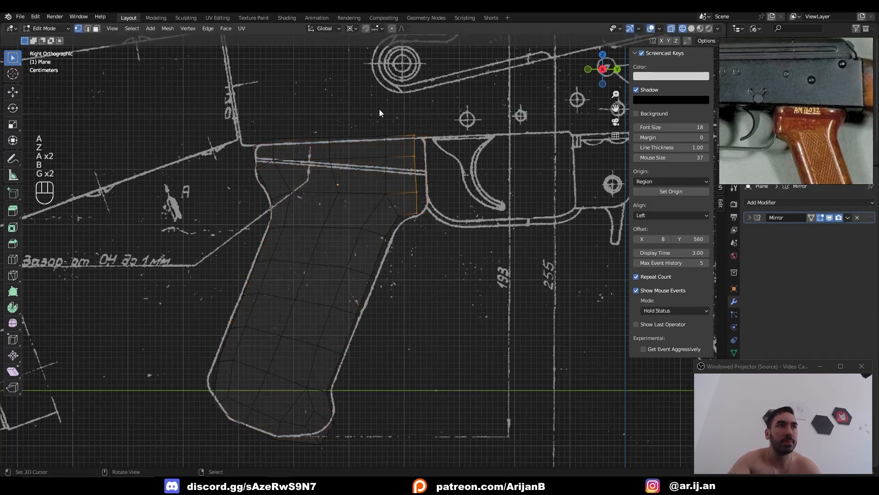
key("g")
key("y")
left_click(429, 211)
- Snap the 3D cursor to the selected front edge and move that edge forward past the blueprint's front line
key("shift+s")
left_click(428, 255)
scroll(447, 170, "up", 1)
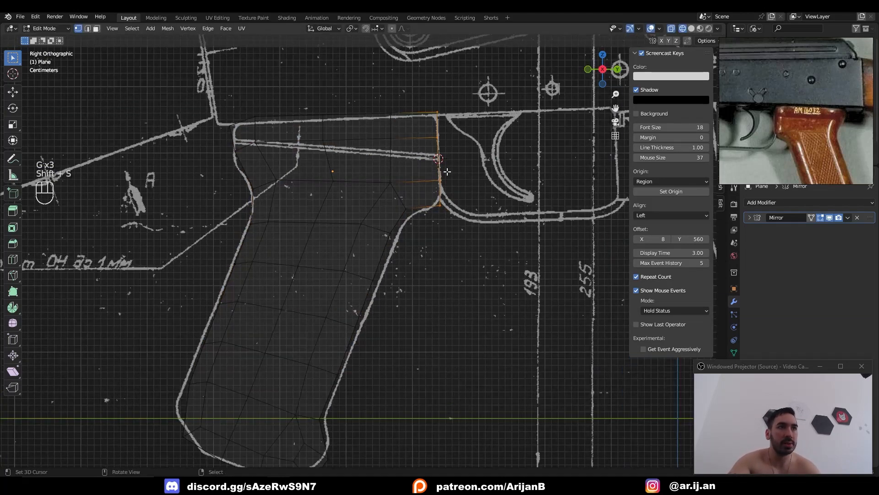
key("g")
left_click(458, 119)
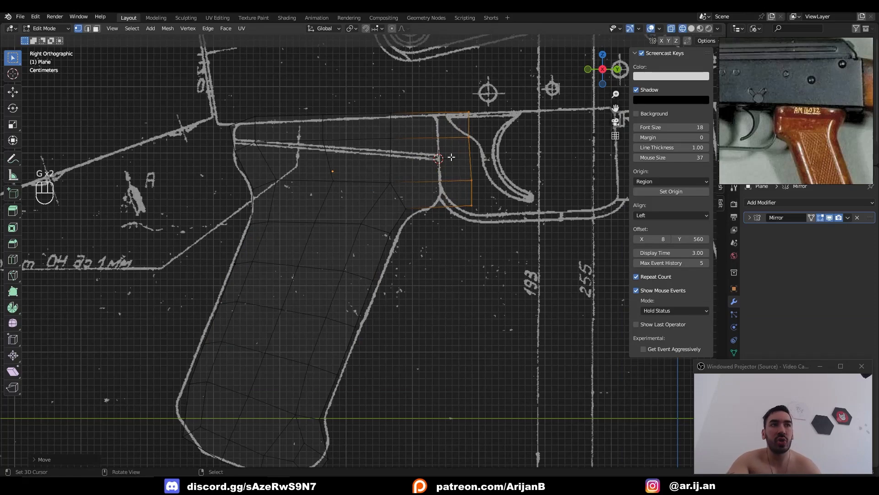
- Knife-cut straight through the upper grip along the blueprint's slanted front line beside the trigger guard
scroll(403, 160, "down", 2)
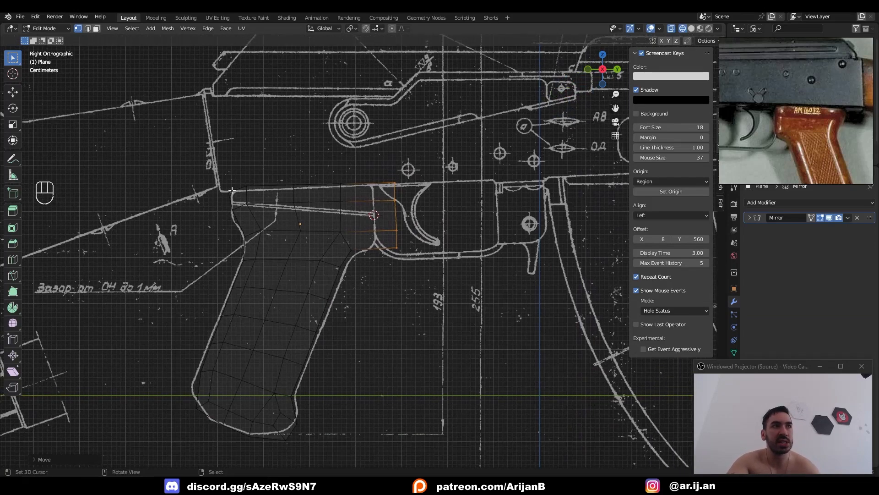
key("a")
key("a")
scroll(367, 170, "up", 4)
key("k")
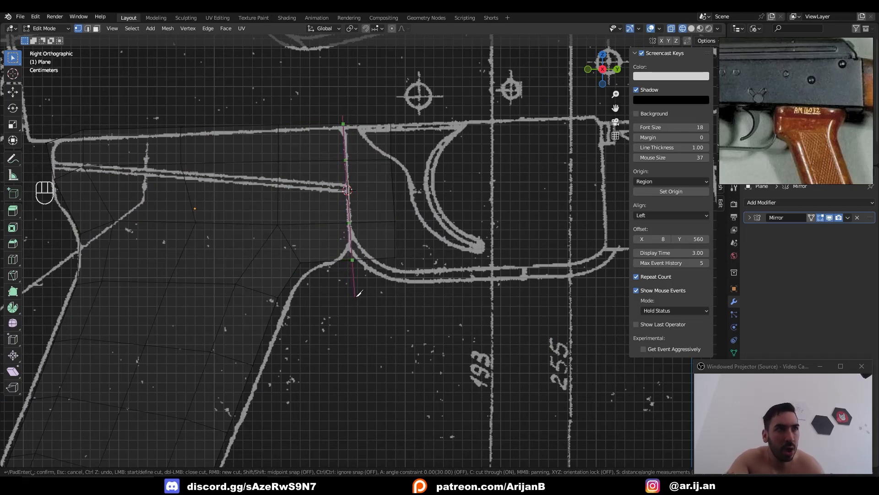
left_click(352, 301)
key("Return")
- Delete the surplus grip vertices in front of the new cut
key("z")
mouse_move(437, 275)
middle_mouse_down()
mouse_move(402, 265)
mouse_move(399, 275)
middle_mouse_up()
key("z")
mouse_move(345, 147)
middle_mouse_down()
mouse_move(374, 165)
mouse_move(359, 165)
mouse_move(395, 149)
middle_mouse_up()
key("a")
key("a")
key("KP_3")
key("a")
key("a")
key("b")
left_click_drag(377, 109, 413, 295)
key("x")
left_click(471, 131)
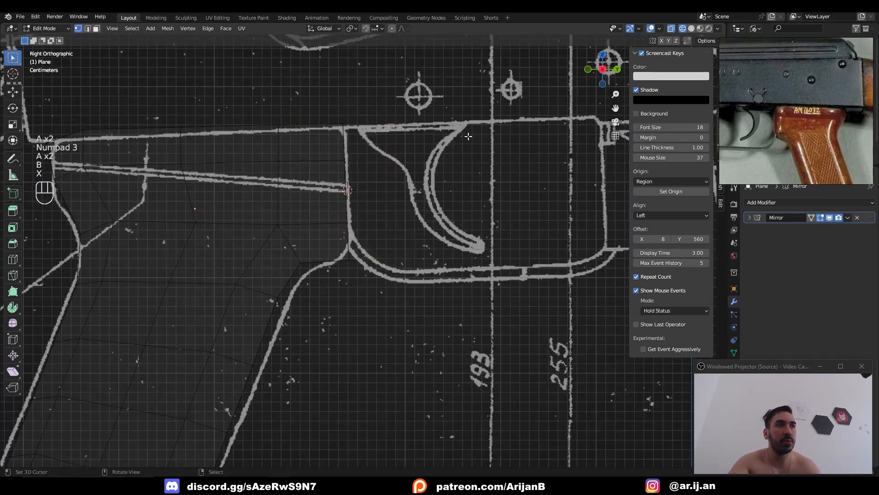
- Move the vertices below the grip's front lip onto the curved outline in the side-view blueprint
mouse_move(316, 268)
middle_mouse_down()
mouse_move(308, 241)
mouse_move(316, 275)
mouse_move(295, 212)
mouse_move(324, 202)
mouse_move(346, 212)
middle_mouse_up()
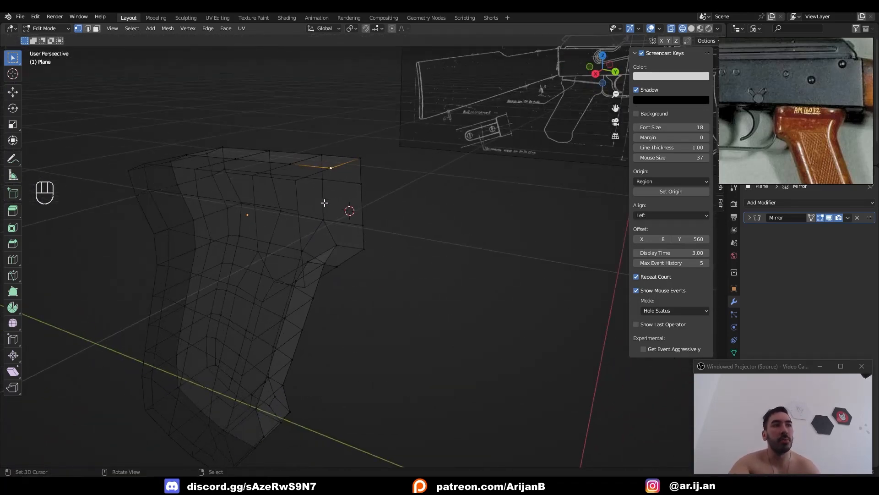
key("z")
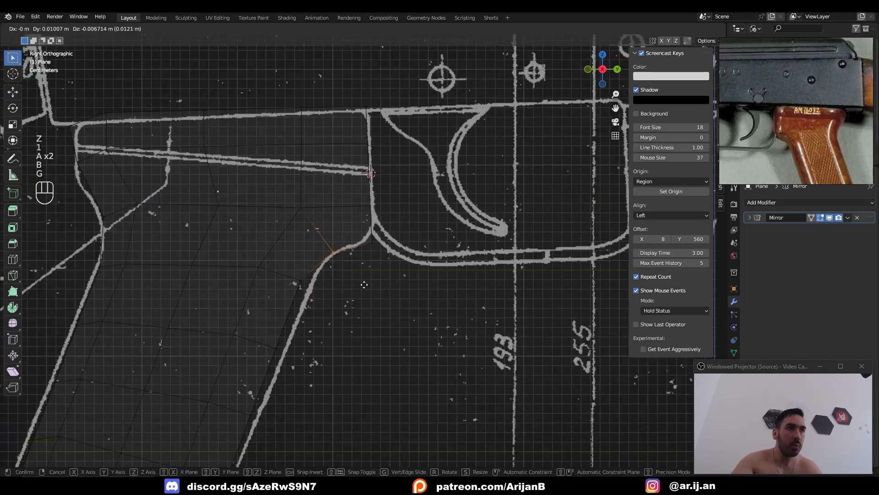
key("g")
left_click(320, 300)
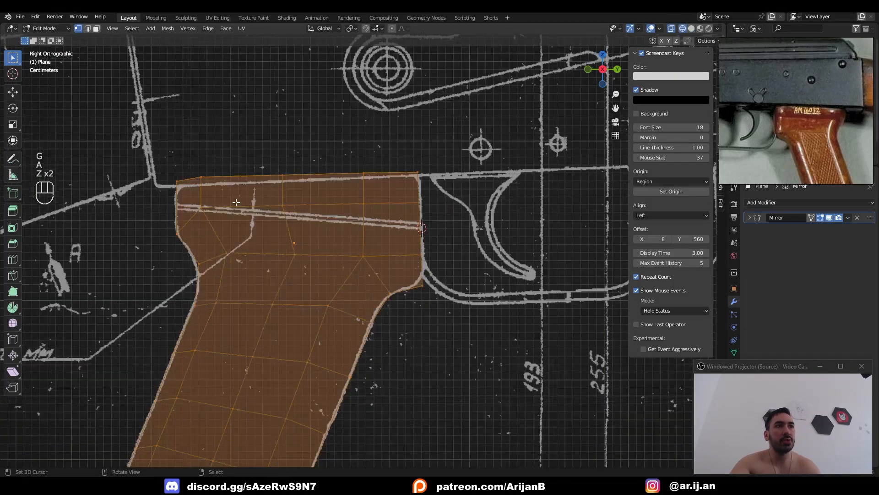
- Knife-cut through the whole grip along the blueprint line where the grip meets the receiver
key("z")
key("a")
key("a")
key("k")
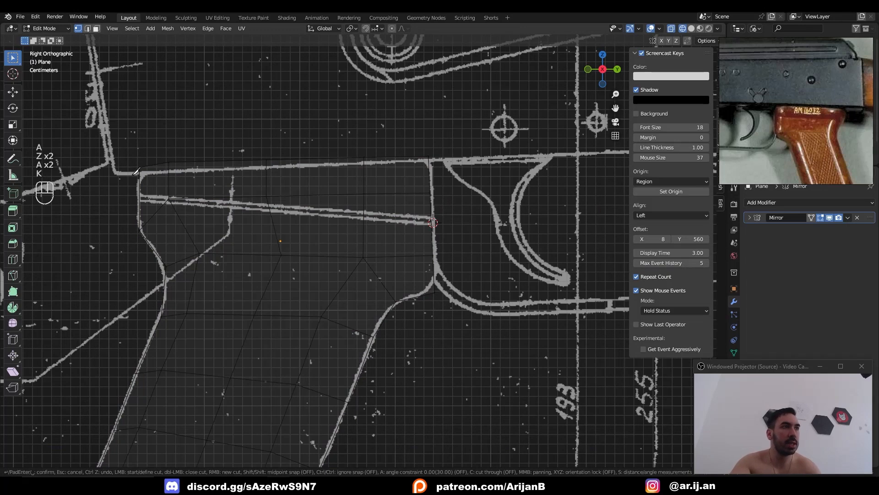
key("c")
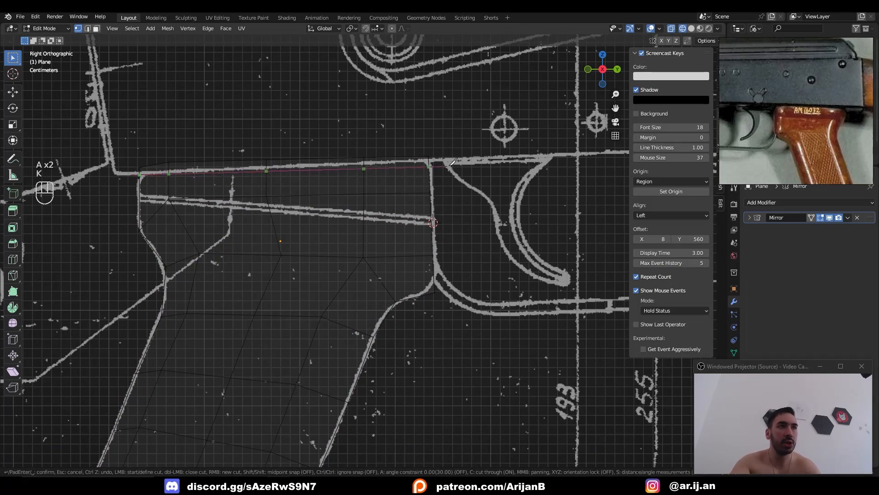
left_click(493, 158)
key("Return")
- Delete the grip vertices above the receiver line and compare the top of the grip with the reference photo
key("b")
left_click_drag(132, 156, 144, 171)
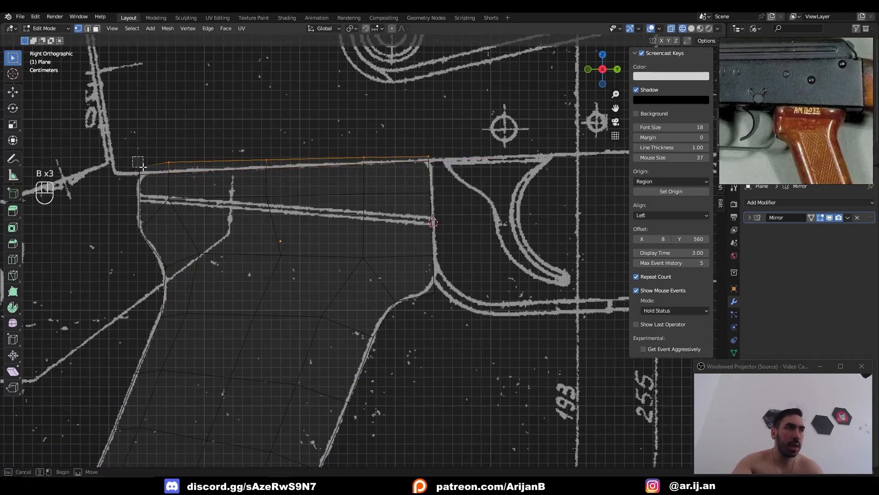
key("x")
left_click(520, 147)
key("z")
mouse_move(348, 155)
middle_mouse_down()
mouse_move(393, 239)
mouse_move(296, 273)
mouse_move(277, 233)
mouse_move(381, 224)
middle_mouse_up()
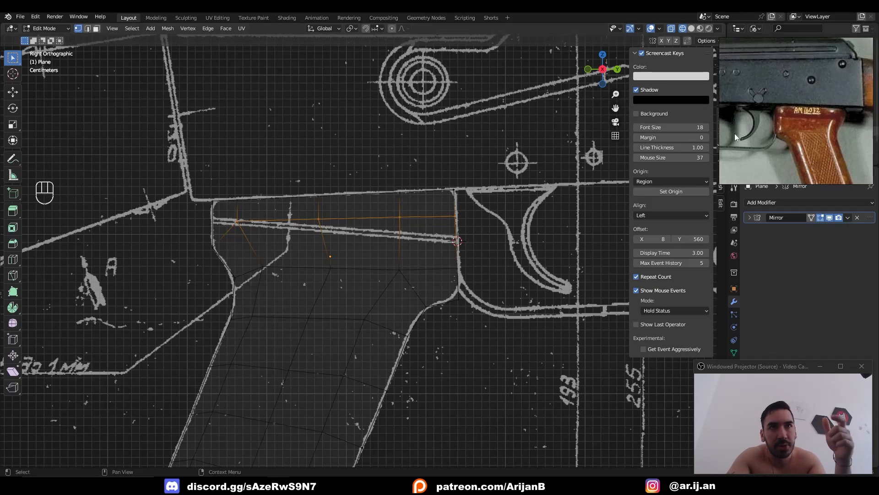
scroll(781, 133, "up", 2)
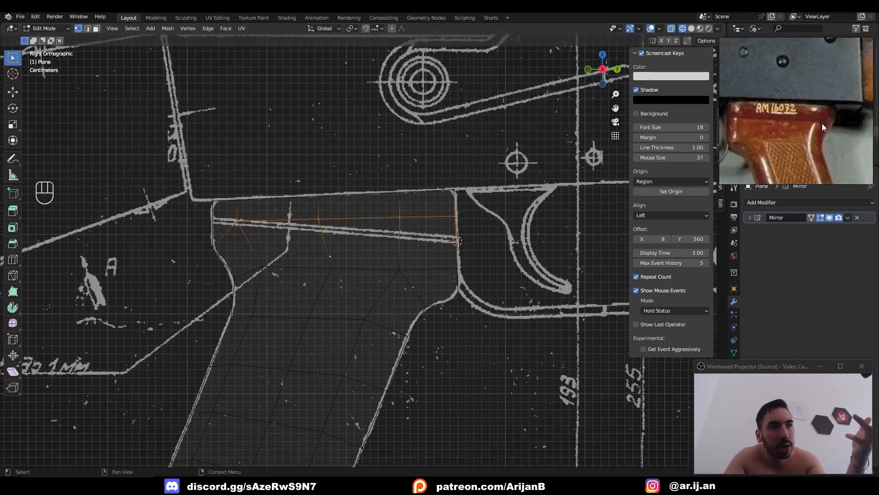
- Undo the last row adjustment and edge-slide the upper row of grip vertices to just below the double seam line in the side-view blueprint
key("ctrl+z")
key("a")
key("a")
key("b")
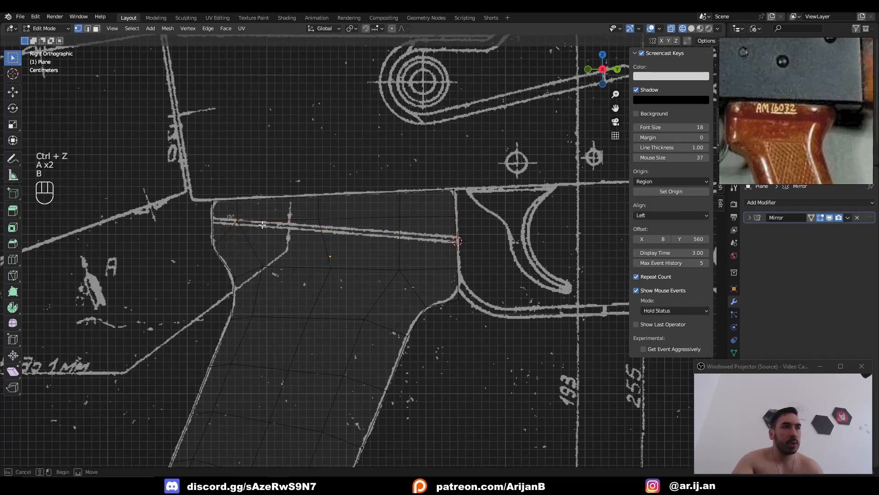
left_click_drag(226, 213, 483, 233)
key("g")
key("g")
left_click(483, 247)
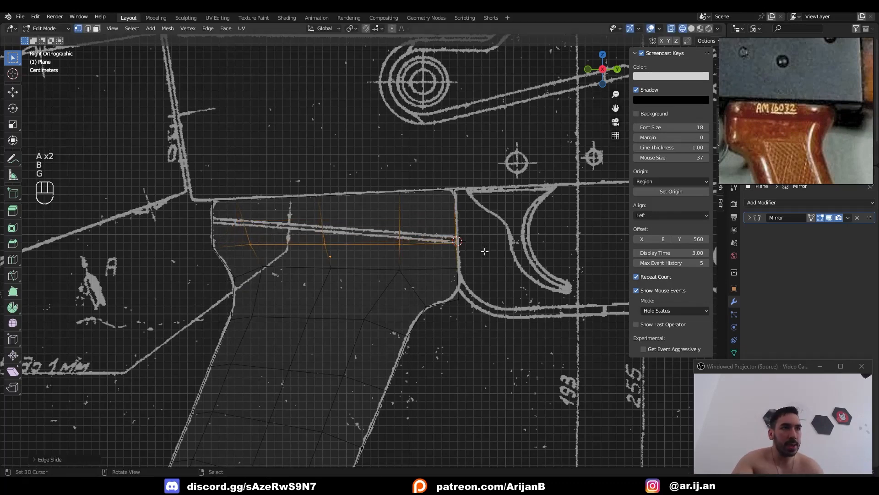
- Knife-cut across the upper grip along the double seam line in the side-view blueprint
key("a")
key("a")
key("k")
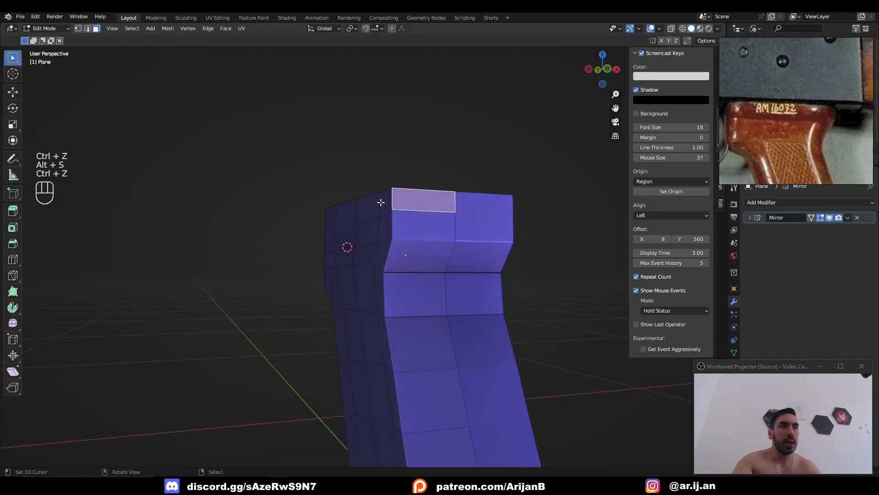
- Extrude the band of faces above the seam line and push it outward along its normals with Shrink/Fatten
left_click(325, 226, "ctrl")
middle_click_drag(394, 247, 421, 255)
key("g")
right_click(403, 219)
key("e")
right_click(424, 238)
key("alt+s")
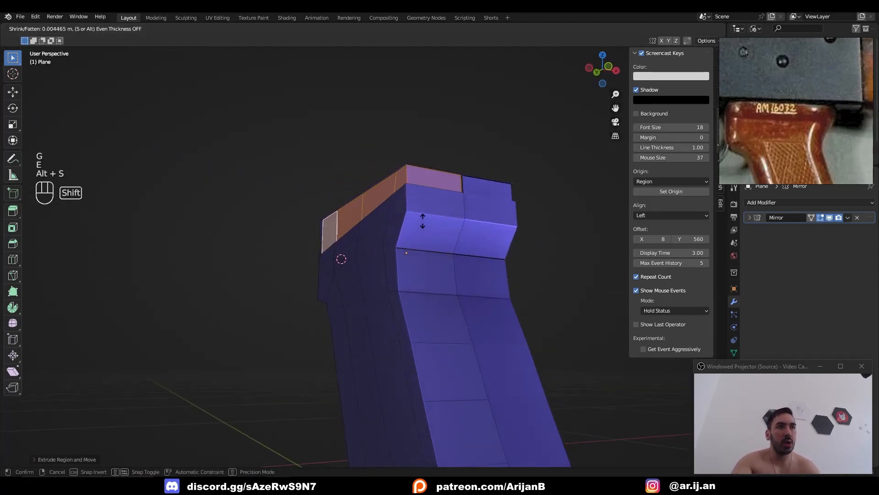
left_click(412, 251)
mouse_move(406, 251)
middle_mouse_down()
mouse_move(456, 232)
mouse_move(347, 268)
middle_mouse_up()
key("Tab")
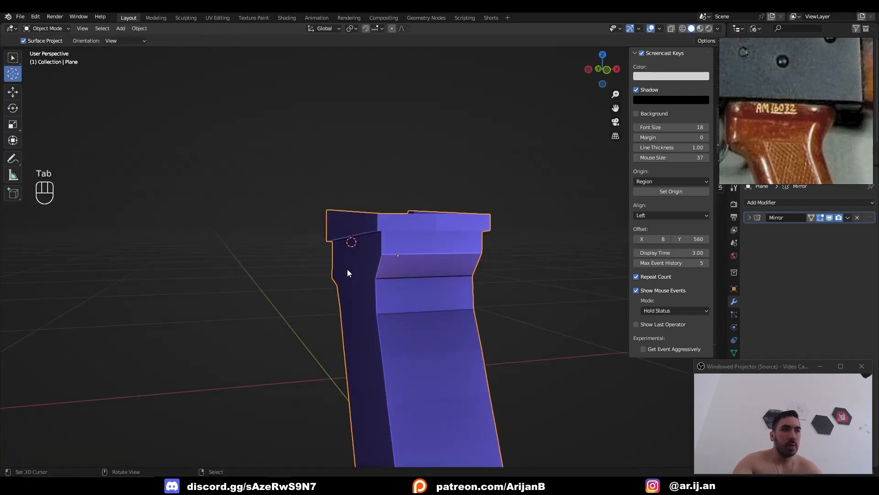
- Compare the raised upper band of the grip with the outline in the side-view blueprint
key("KP_3")
key("z")
scroll(243, 216, "down", 3)
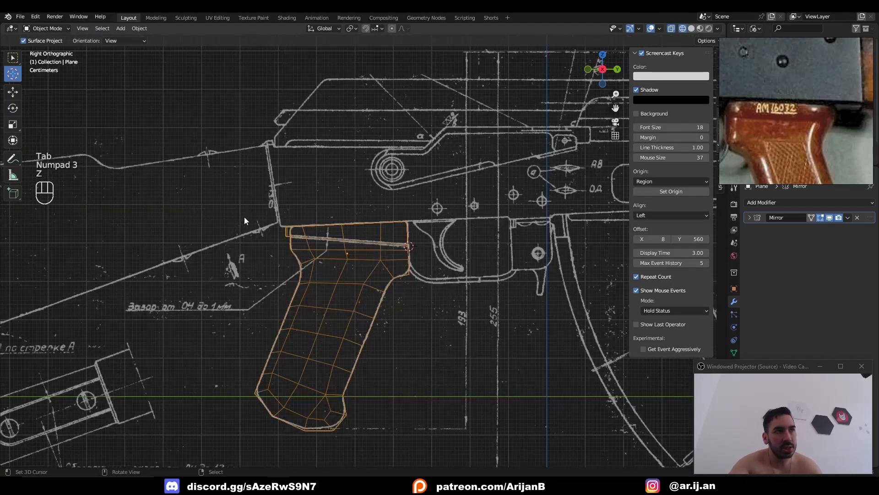
key("Tab")
scroll(248, 220, "up", 3)
key("1")
scroll(354, 245, "down", 4)
middle_click_drag(338, 273, 353, 214)
- Add a Subdivision modifier with viewport level 1 to the grip
key("Tab")
scroll(351, 275, "down", 2)
middle_click_drag(349, 300, 342, 317)
key("ctrl+1")
scroll(367, 270, "up", 2)
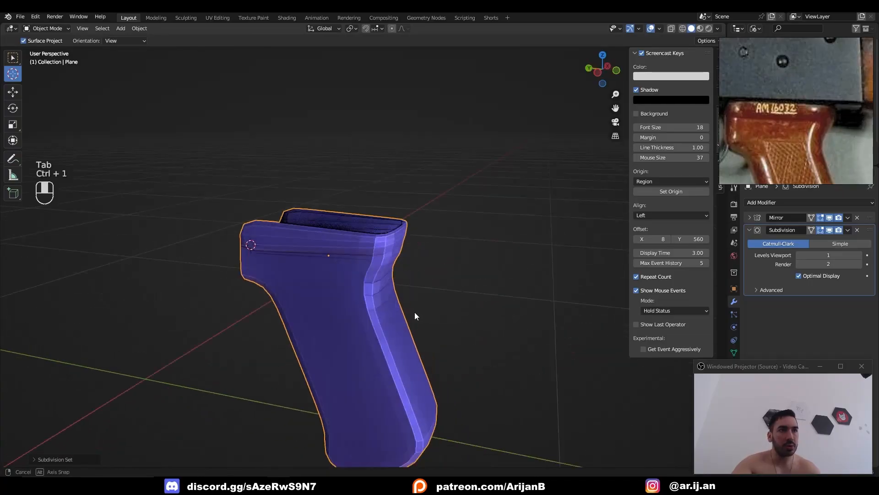
- Edge-slide the edge loop that outlines the grip's side face to adjust the rounding of its corners
key("Tab")
middle_click_drag(414, 312, 455, 261)
scroll(455, 255, "up", 2)
key("2")
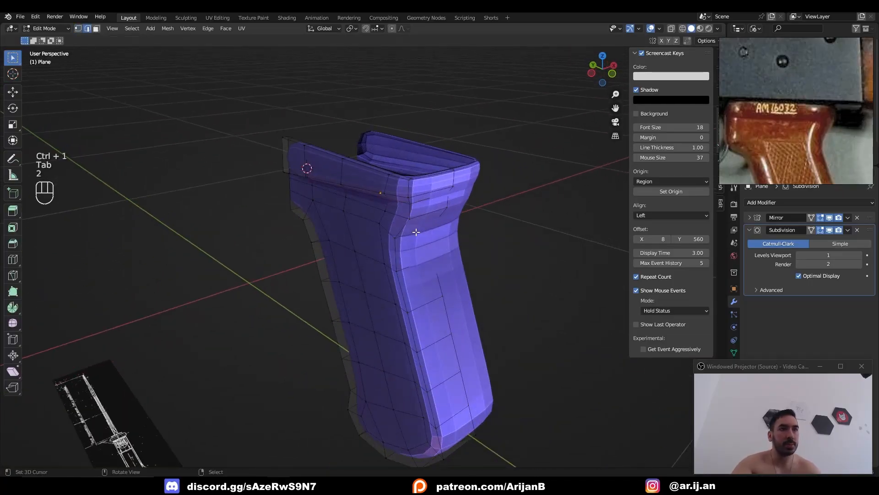
right_click(403, 229, "alt")
scroll(394, 243, "down", 3)
key("z")
mouse_move(367, 270)
middle_mouse_down()
mouse_move(396, 243)
mouse_move(451, 245)
mouse_move(367, 256)
mouse_move(379, 210)
middle_mouse_up()
key("z")
scroll(440, 247, "up", 3)
key("z")
middle_click_drag(360, 151, 343, 193)
scroll(350, 169, "up", 2)
key("z")
mouse_move(345, 247)
middle_mouse_down()
mouse_move(342, 206)
mouse_move(385, 273)
middle_mouse_up()
scroll(341, 206, "down", 2)
key("g")
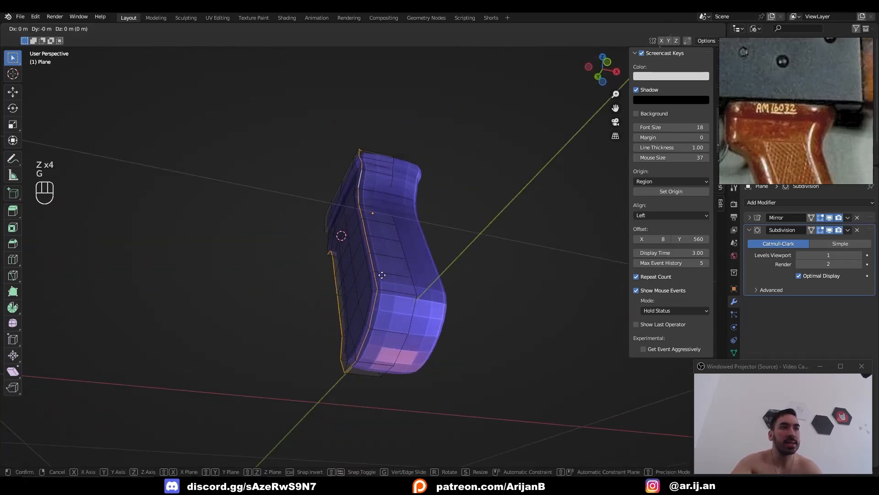
key("g")
left_click(390, 278)
middle_click_drag(316, 275, 419, 249)
- Apply the grip's Mirror modifier and set the Subdivision viewport level to 0
key("Tab")
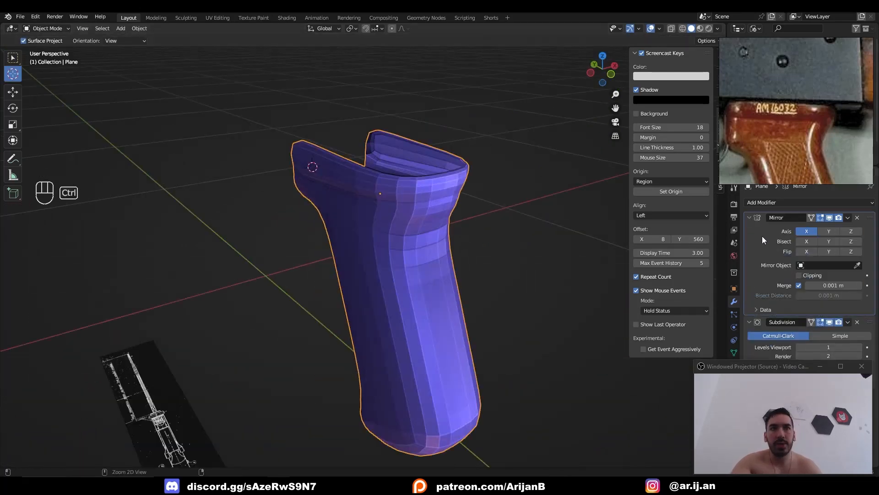
key("ctrl+a")
key("Tab")
key("Tab")
middle_click_drag(352, 144, 376, 197)
key("2")
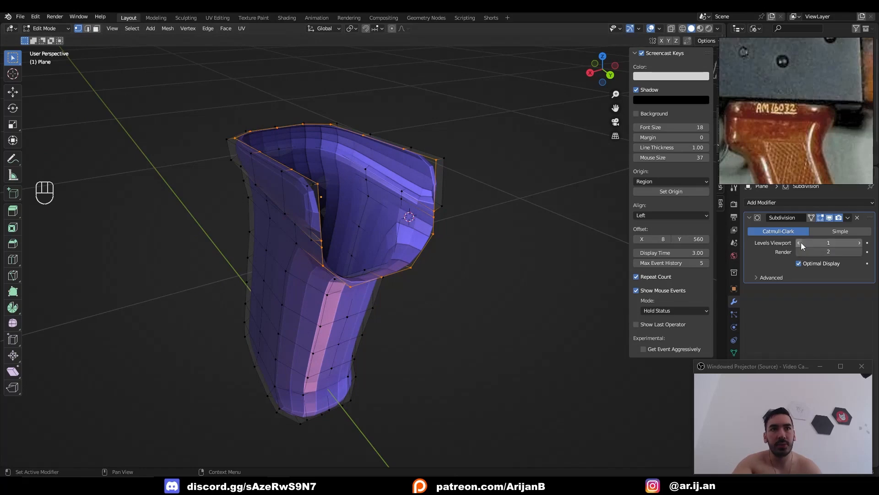
left_click(801, 244)
middle_click_drag(346, 228, 315, 230)
- Bridge the two open edge chains at the upper front of the grip to close its front wall
key("2")
left_click(302, 214)
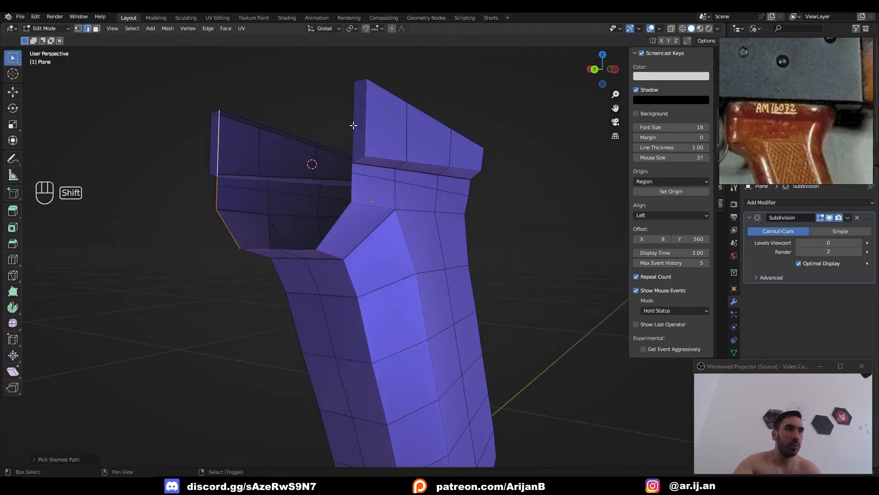
left_click(354, 125, "shift")
key("z")
key("w")
mouse_move(353, 125)
middle_mouse_down()
mouse_move(440, 213)
mouse_move(543, 205)
middle_mouse_up()
right_click(534, 198)
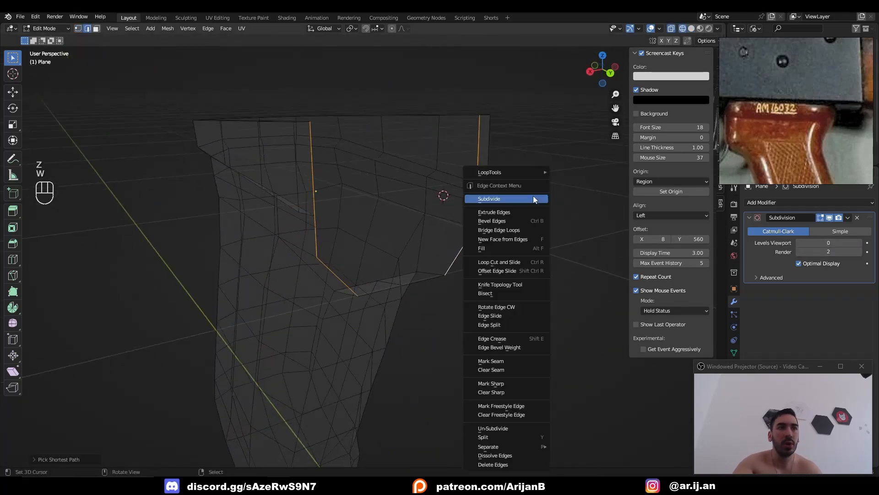
left_click(508, 230)
- Add a centred vertical loop cut down the new front wall of the grip
middle_click_drag(364, 203, 357, 175)
key("z")
key("ctrl+r")
left_click(357, 161)
right_click(358, 163)
- Merge all vertices of the grip mesh by distance
key("1")
key("a")
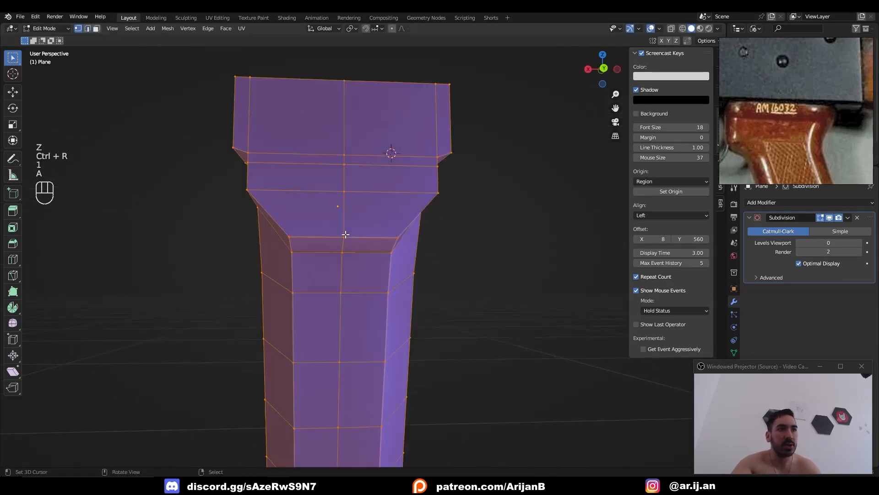
key("shift+w")
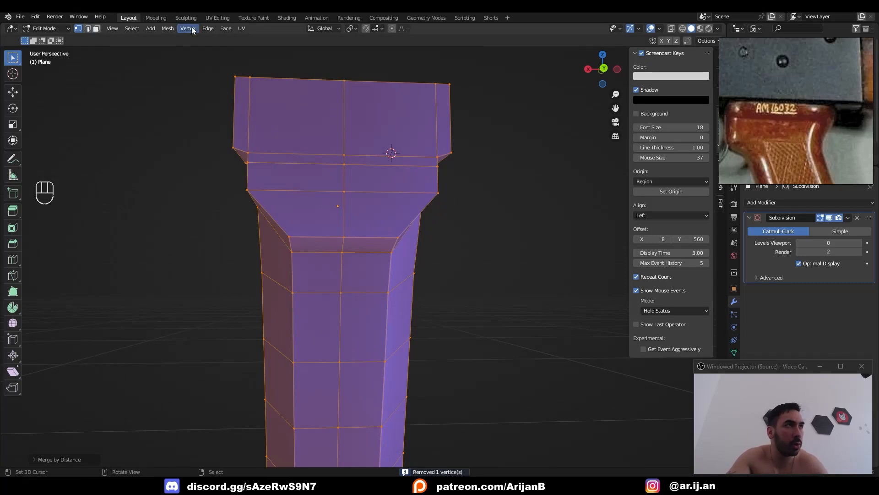
left_click(167, 29)
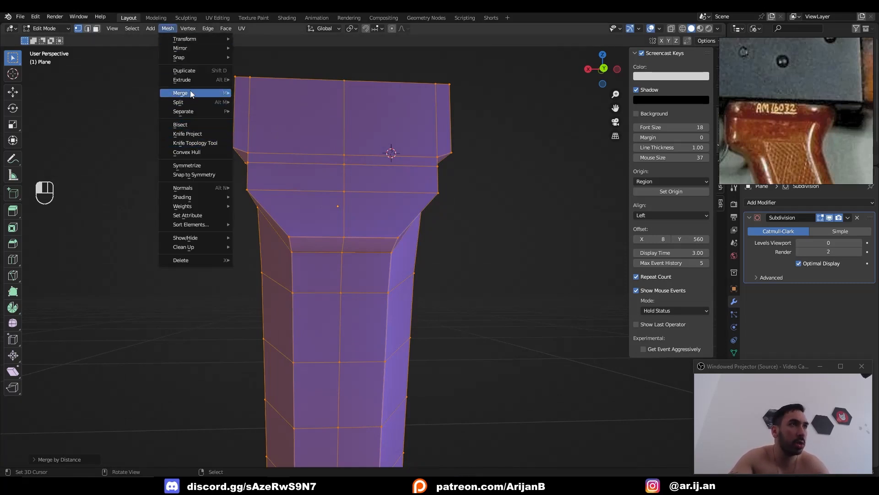
mouse_move(190, 92)
middle_click_drag(397, 166, 391, 185)
- Rip the top centre vertex of the front wall and rejoin it by merging all vertices by distance
right_click(326, 108)
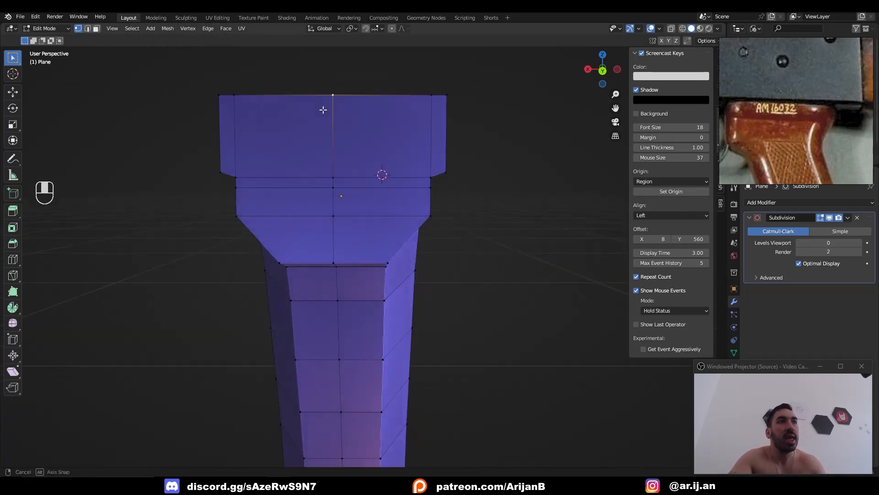
key("v")
middle_click_drag(324, 110, 364, 164)
right_click(352, 125)
key("z")
key("g")
right_click(373, 200)
key("a")
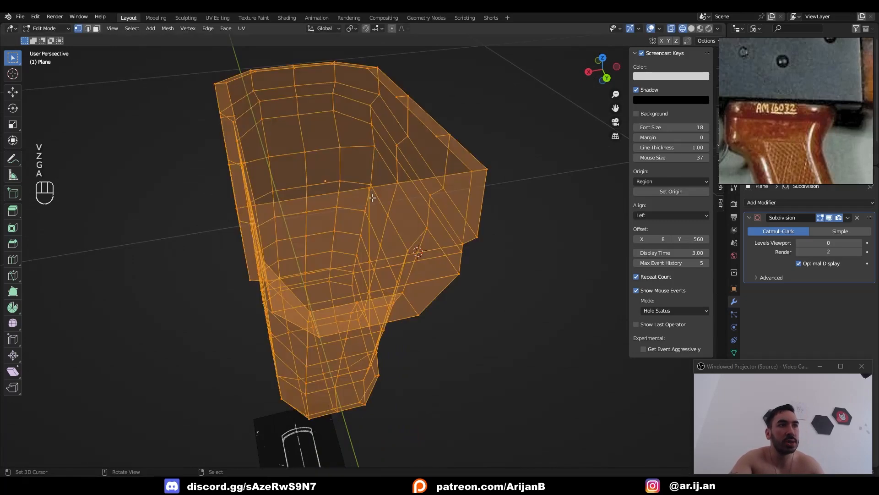
key("shift+w")
right_click(368, 188)
key("g")
right_click(356, 193)
- Close the grip's open top with a Grid Fill using span 2 and offset 0
key("z")
right_click(426, 143, "alt")
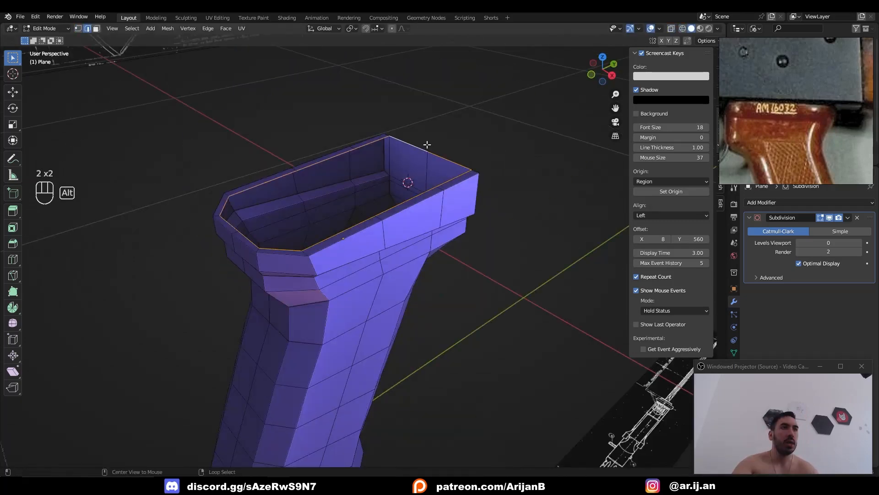
mouse_move(426, 144)
middle_mouse_down()
mouse_move(326, 154)
mouse_move(229, 42)
middle_mouse_up()
left_click(226, 29)
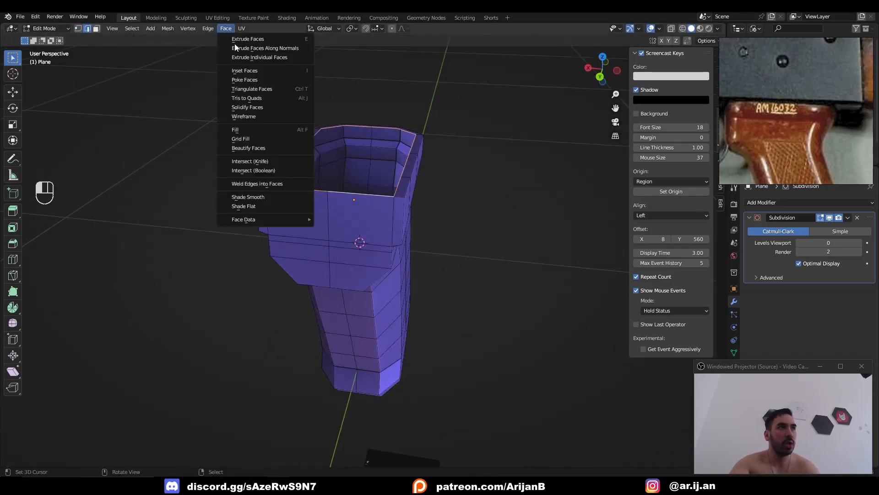
left_click(258, 136)
middle_click_drag(259, 137, 155, 359)
left_click(44, 459)
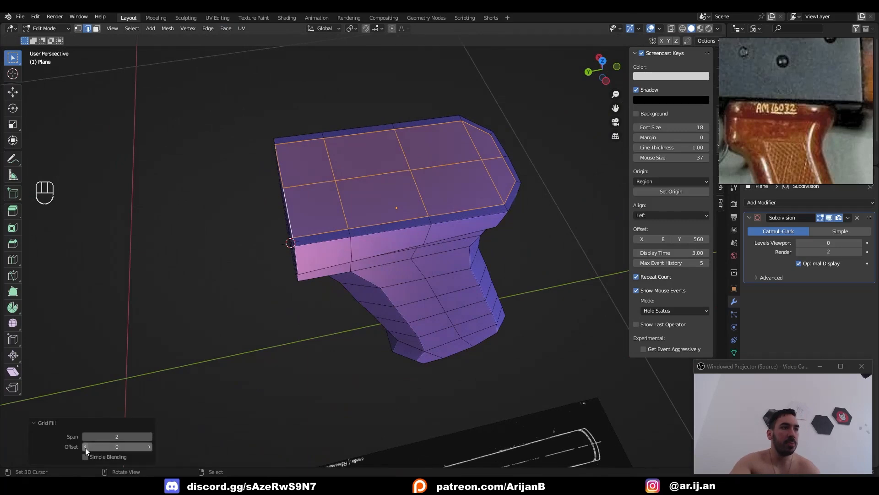
left_click(84, 446)
left_click(85, 447)
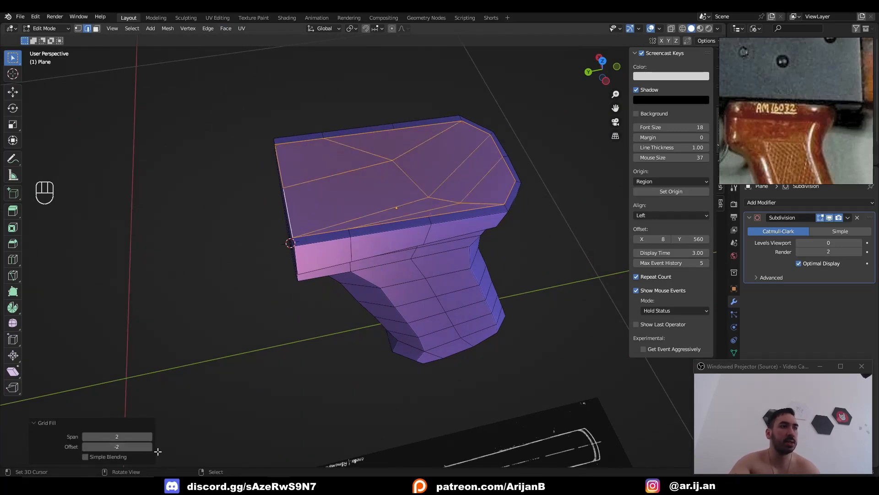
left_click(150, 446)
left_click(150, 446)
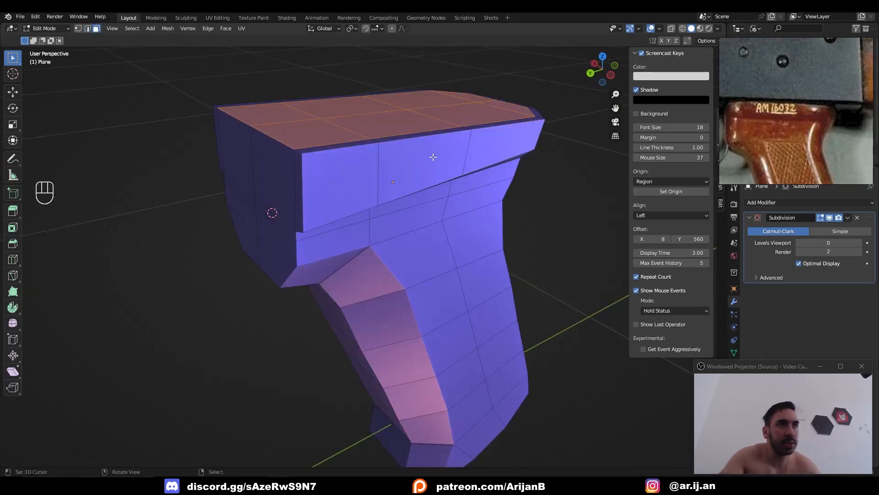
- Set the grip's Subdivision viewport level to 1 and inspect the smoothed shape in Object Mode
middle_click_drag(433, 157, 408, 159)
scroll(447, 146, "down", 3)
middle_click_drag(353, 155, 396, 167)
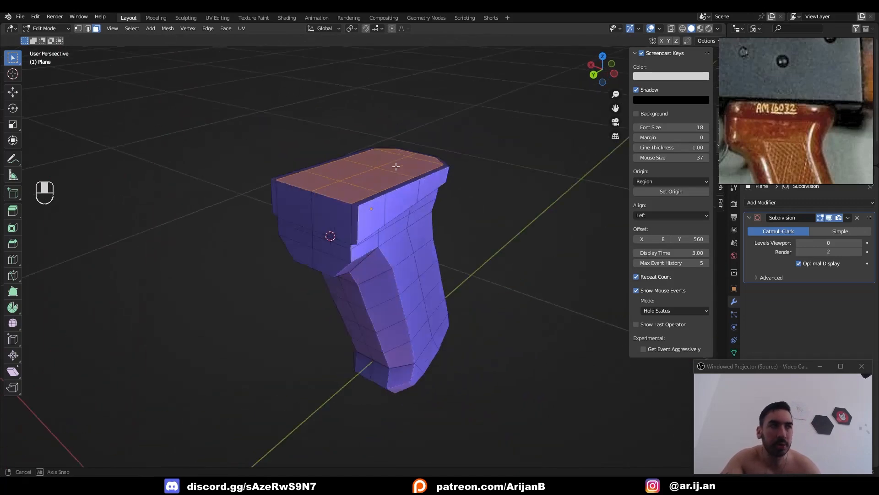
middle_click_drag(397, 166, 445, 160)
key("Tab")
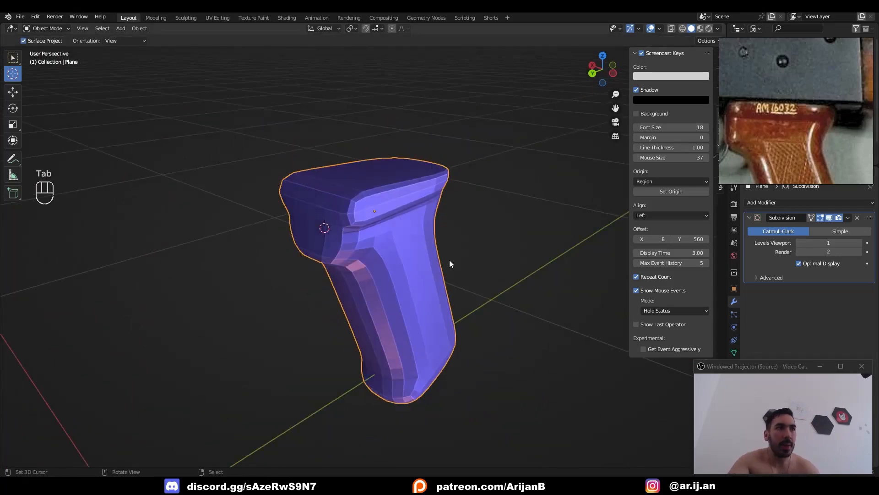
- Select the edges around the grip's top rim together with the edges bordering its front wall
key("Tab")
middle_click_drag(449, 260, 343, 234)
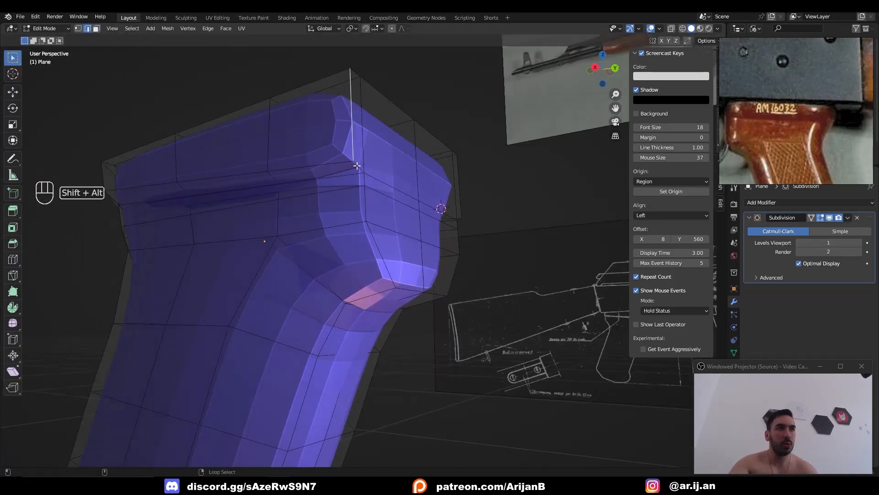
left_click(458, 274, "alt+shift")
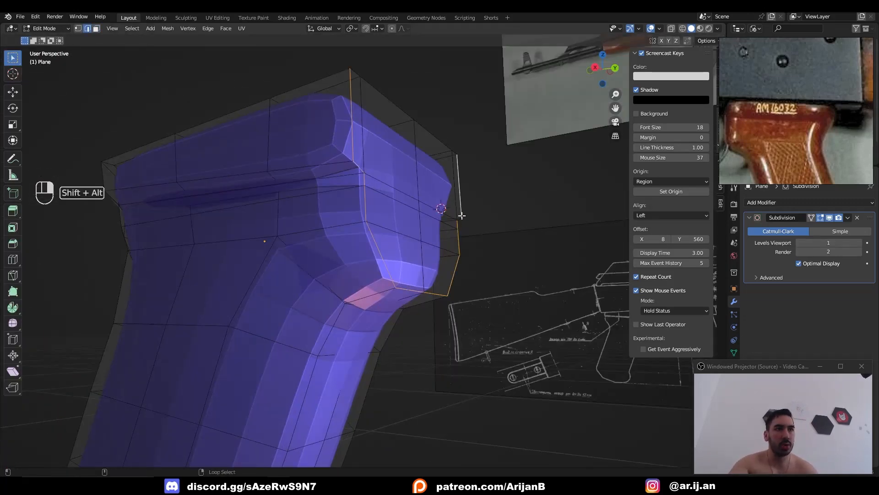
key("z")
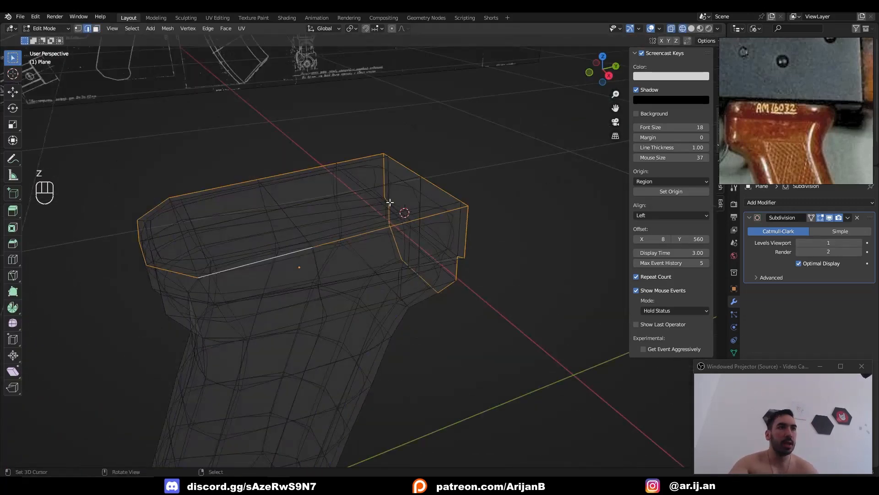
middle_click_drag(389, 202, 403, 167)
key("z")
- Bevel the selected rim and front-wall edges with 2 segments, a width of 0.00454 m and a shape of 1.0
mouse_move(439, 278)
middle_mouse_down()
mouse_move(394, 285)
mouse_move(408, 248)
middle_mouse_up()
scroll(410, 233, "up", 2)
key("ctrl+b")
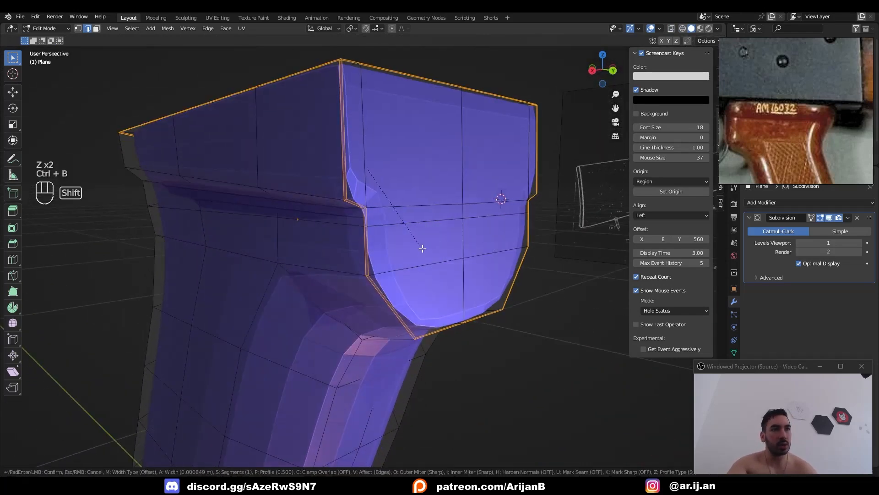
scroll(451, 282, "up", 1, "shift")
left_click(441, 278, "shift")
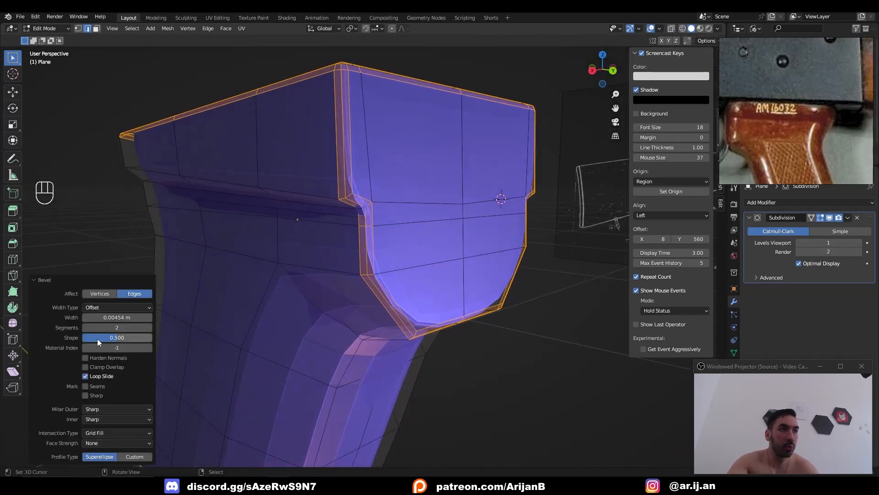
left_click_drag(99, 342, 151, 342)
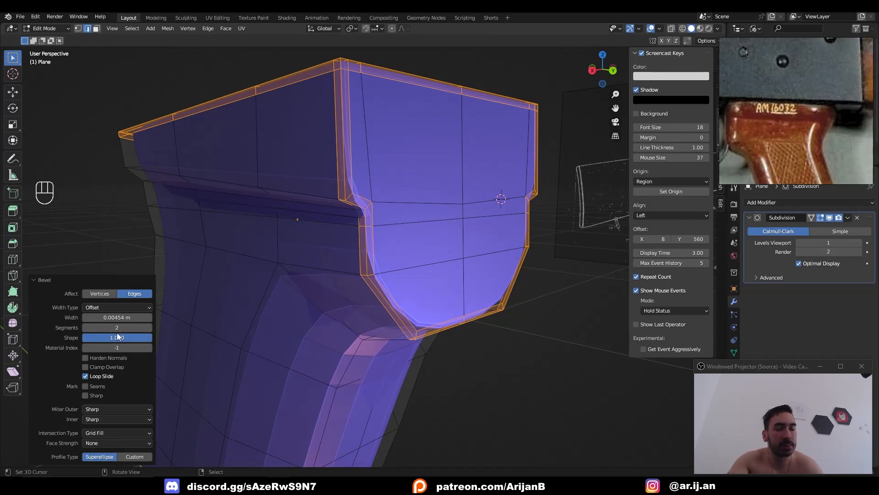
- Inspect the bevelled grip against the side-view blueprint and up close around its upper front corner
key("Tab")
key("Tab")
key("Tab")
key("KP_3")
key("z")
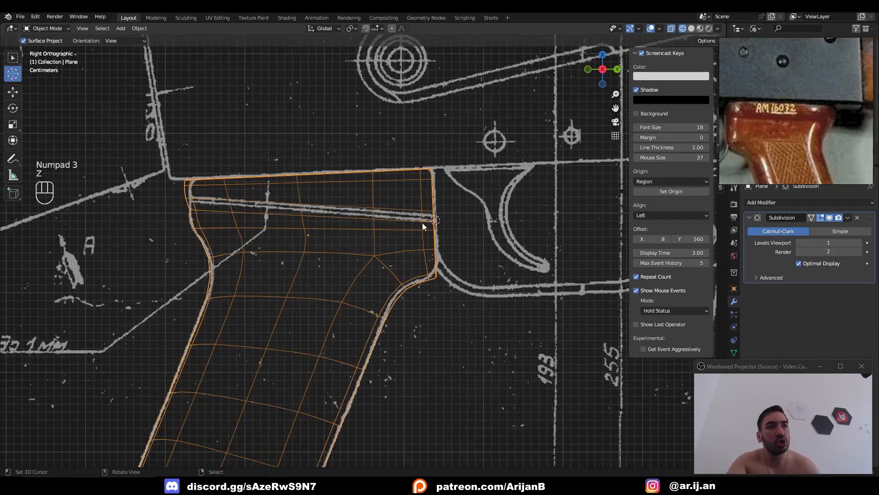
key("Tab")
mouse_move(430, 174)
middle_mouse_down()
mouse_move(406, 210)
mouse_move(326, 202)
mouse_move(266, 210)
middle_mouse_up()
key("z")
key("Tab")
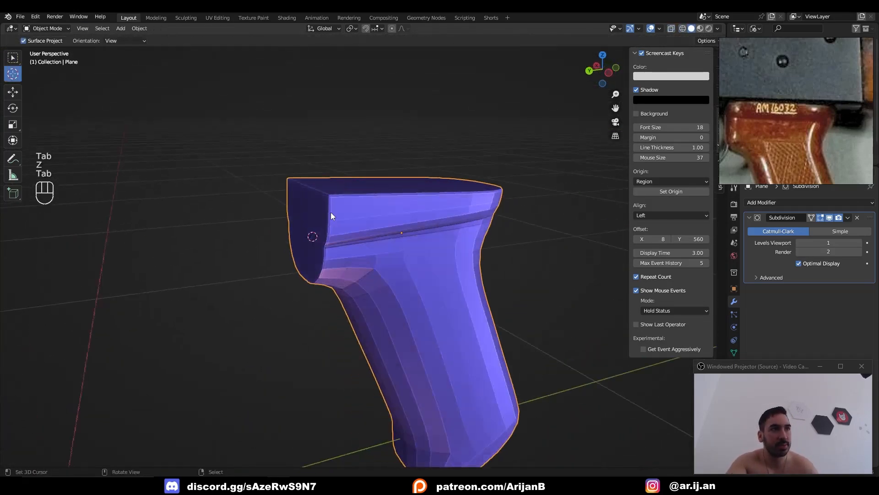
scroll(339, 211, "up", 3)
middle_click_drag(351, 208, 328, 187)
scroll(328, 187, "down", 5)
- Recheck the bevelled rim against the side-view blueprint and undo the bevel
key("KP_3")
key("z")
key("Tab")
scroll(472, 225, "up", 4)
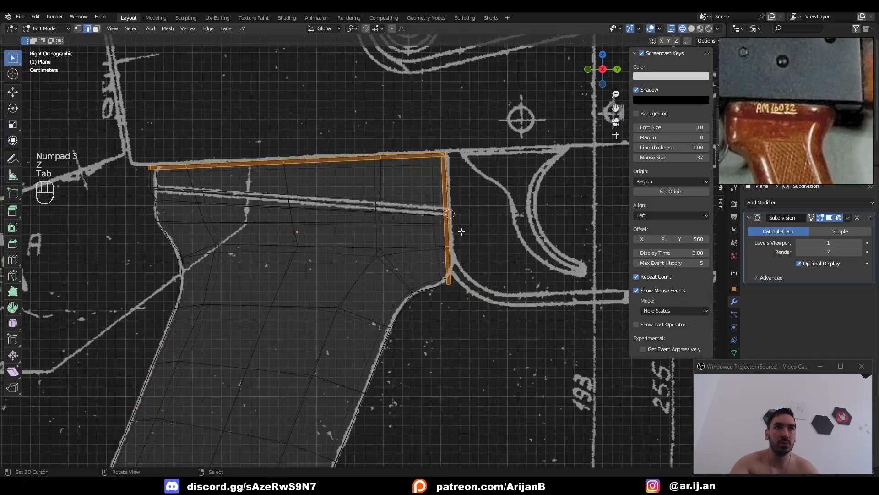
key("Tab")
key("ctrl+z")
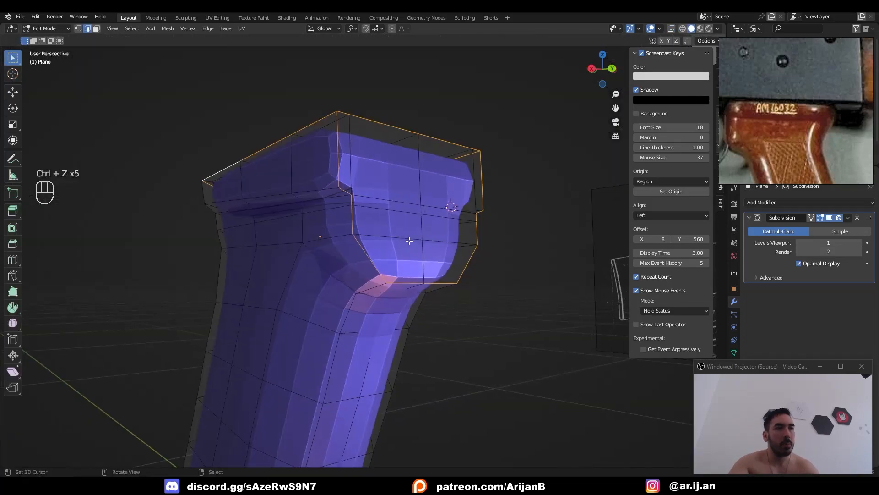
- Bevel the grip's top-rim and front-wall edges again with 2 segments, a width of 0.013 m and a shape of 1.0
key("ctrl+b")
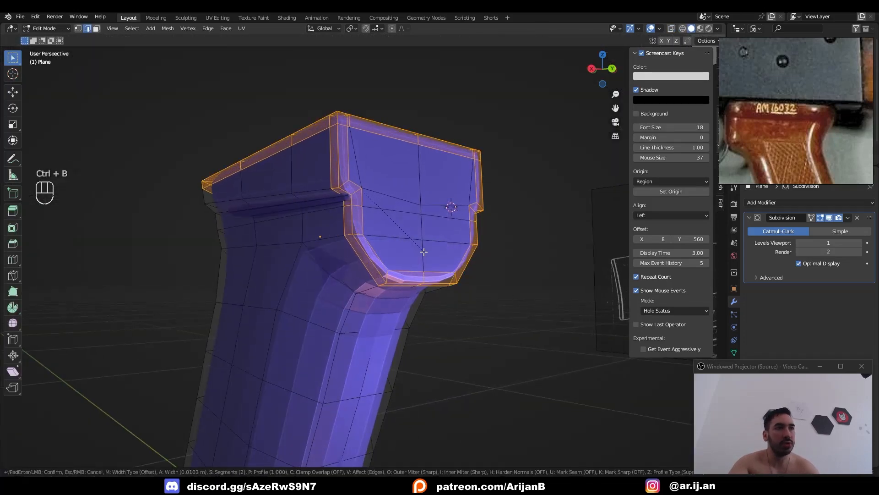
left_click(424, 253)
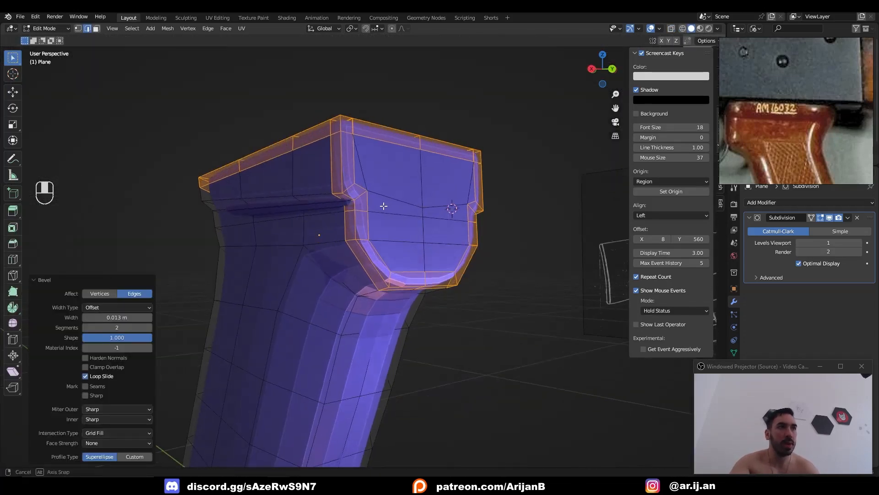
middle_click_drag(425, 252, 400, 232)
key("Tab")
- Select the grip's top cap faces with the strip along the upper front edge and snap the 3D cursor to the selection
left_click(349, 227)
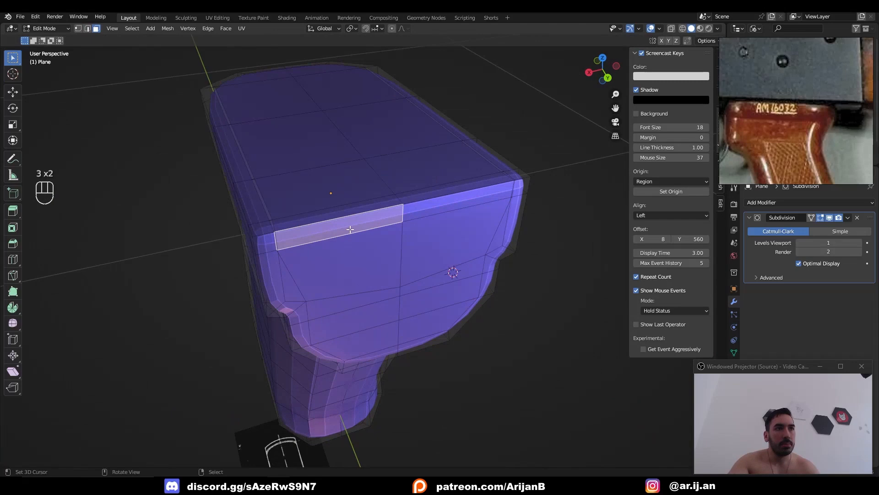
middle_click_drag(376, 192, 347, 204)
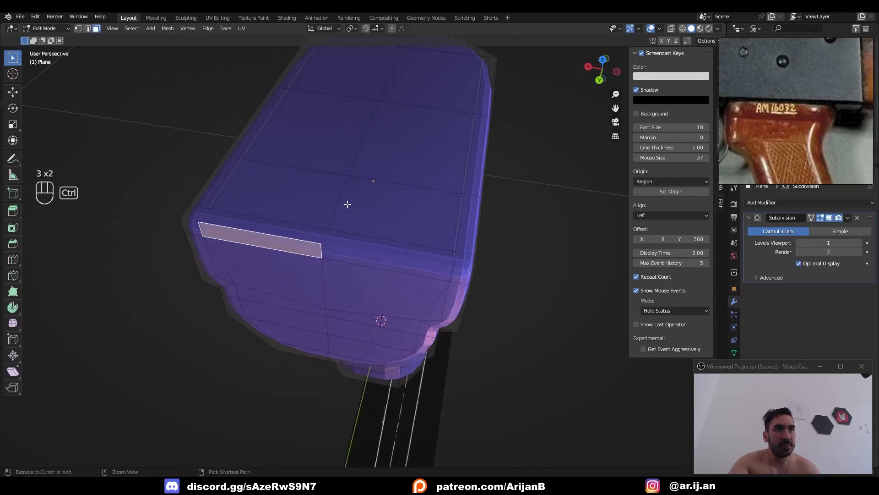
right_click(454, 51, "ctrl+shift")
middle_click_drag(344, 316, 353, 266)
key("shift+s")
left_click(344, 276)
middle_click_drag(323, 203, 345, 226)
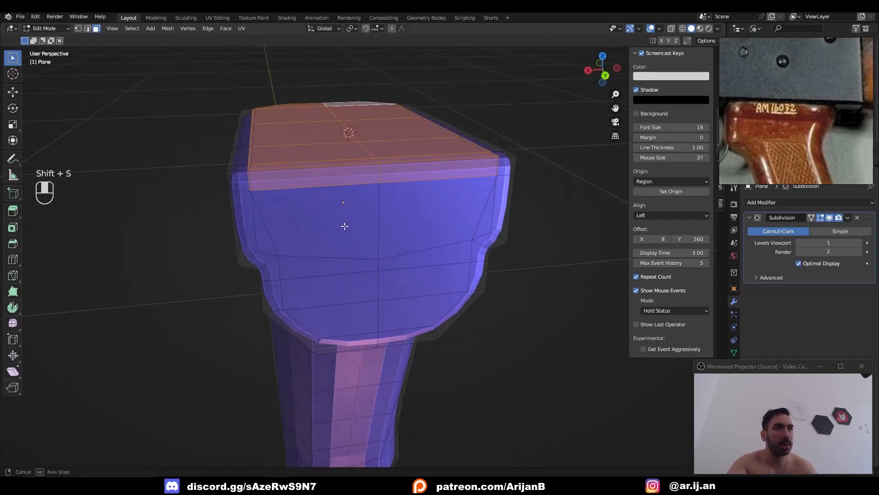
- Try to narrow the selected top cap and front strip by scaling them along the X axis
middle_click_drag(259, 212, 348, 266)
key("s")
key("x")
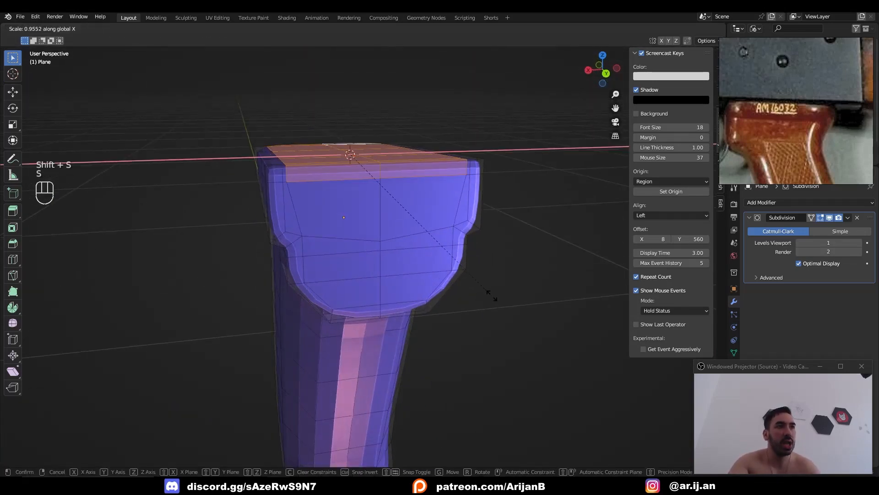
left_click(478, 282)
middle_click_drag(460, 191, 476, 311)
key("s")
key("x")
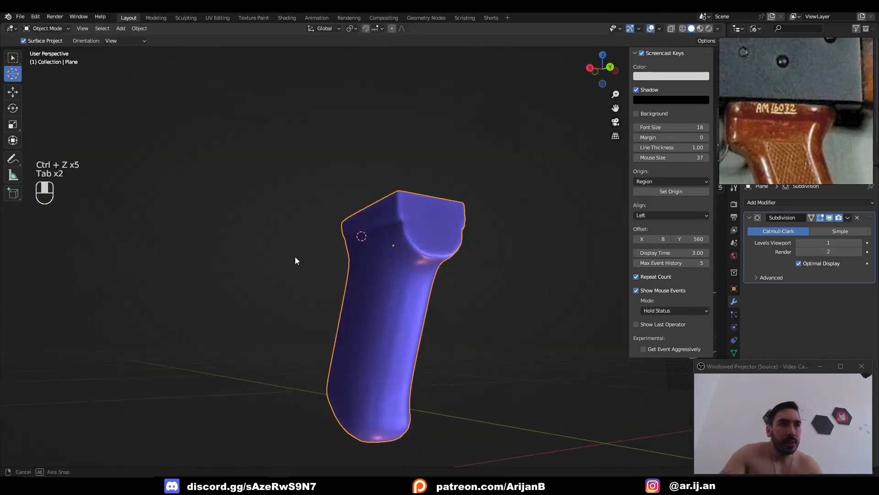
- Add two unslid lengthwise loop cuts to the grip, one on each side of its centre line
key("Tab")
middle_click_drag(295, 257, 373, 318)
key("Tab")
key("Tab")
scroll(360, 257, "up", 5)
key("ctrl+r")
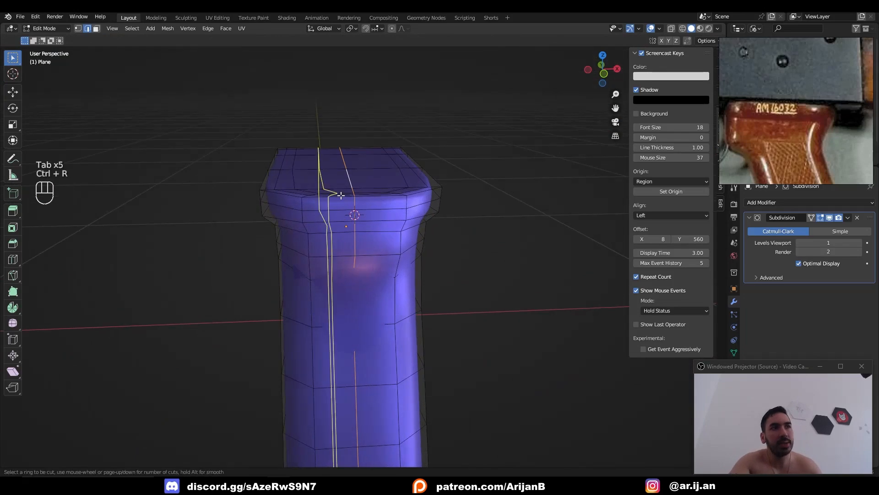
left_click(341, 195)
right_click(341, 195)
key("ctrl+r")
left_click(366, 192)
right_click(365, 192)
middle_click_drag(365, 192, 358, 197)
- Dissolve the centre edge loop between the two new cuts and check the smoothed grip from the front
key("2")
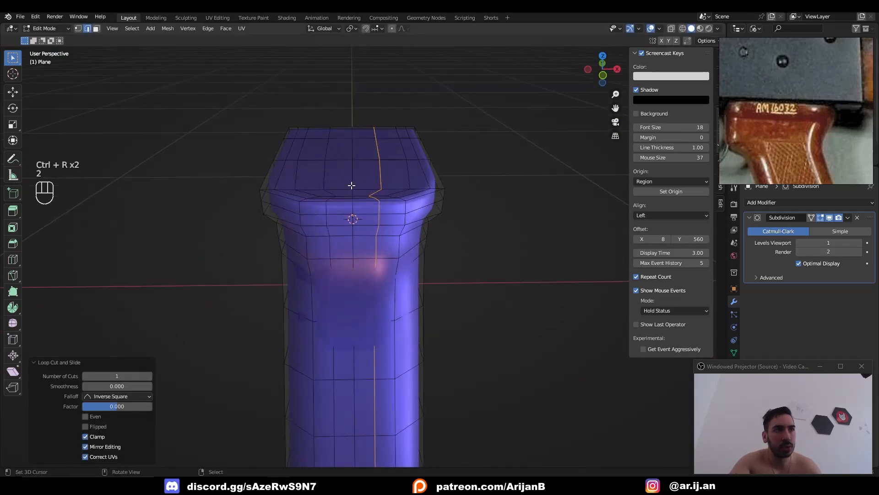
key("x")
left_click(501, 321)
key("Tab")
middle_click_drag(497, 310, 407, 164)
middle_click_drag(397, 333, 421, 251)
key("Tab")
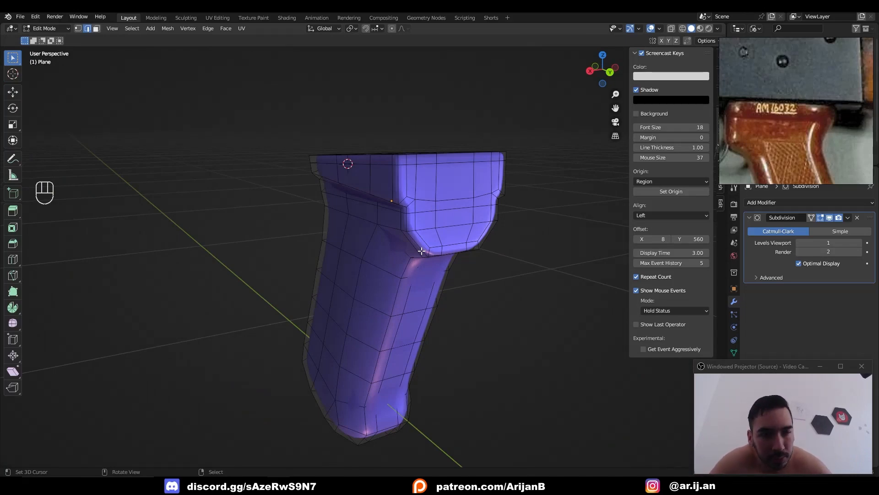
key("Tab")
middle_click_drag(421, 251, 402, 218)
- Save the file and apply the grip's Subdivision modifier
key("ctrl+s")
key("Tab")
key("2")
key("ctrl+z")
key("ctrl+z")
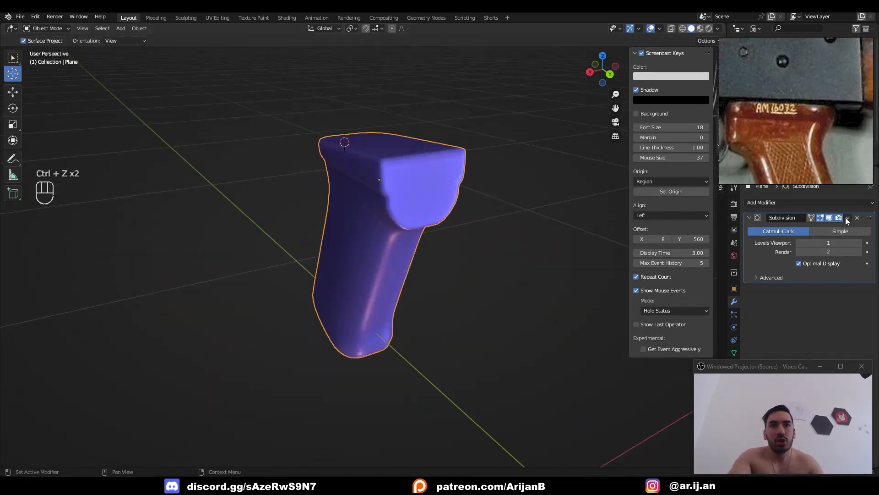
left_click(848, 217)
left_click(804, 229)
- Dissolve three alternate lengthwise edge loops along the grip's back, including the centre one
middle_click_drag(449, 251, 387, 250)
key("Tab")
key("2")
left_click(401, 190, "alt")
left_click(370, 222, "alt")
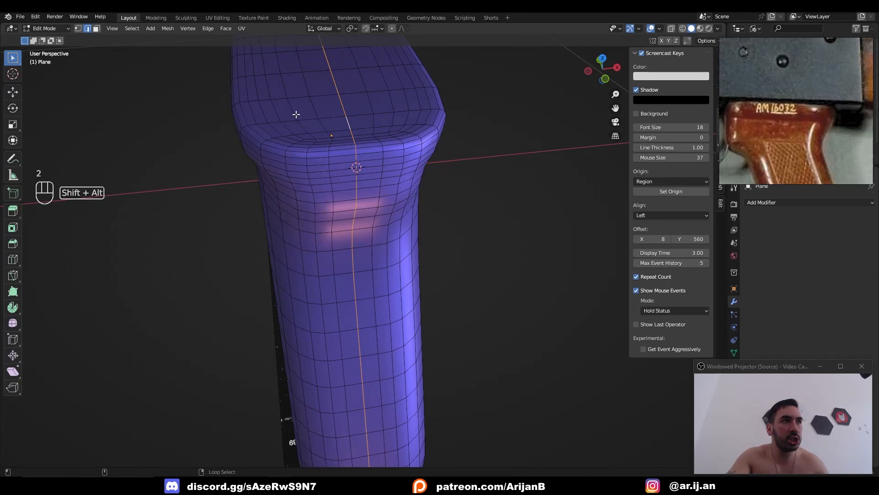
left_click(297, 114, "alt+shift")
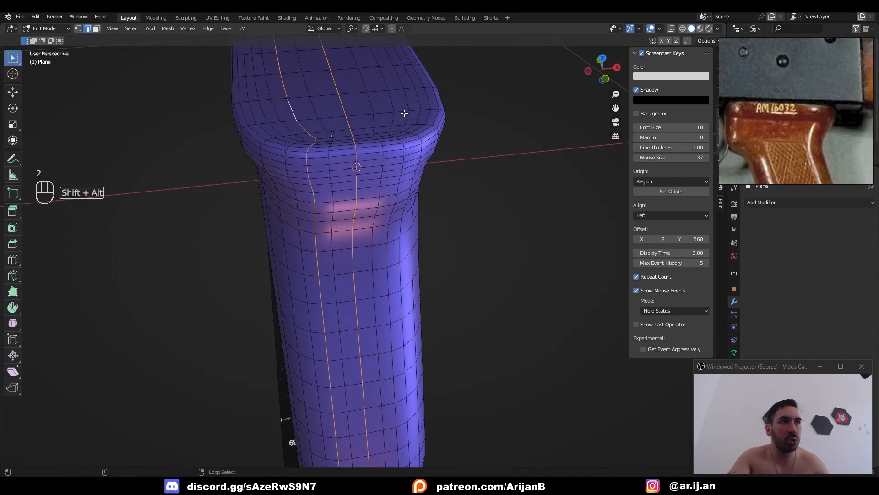
middle_click_drag(392, 120, 416, 170)
key("x")
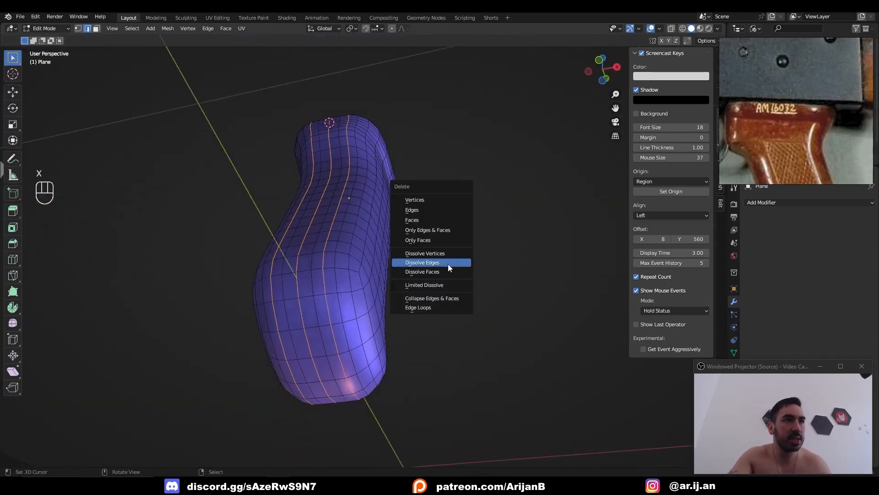
left_click(448, 263)
middle_click_drag(442, 249, 434, 293)
key("Tab")
key("Tab")
- Dissolve two alternate horizontal loops around the grip's collar together with two alternate lengthwise loops on its side
middle_click_drag(434, 293, 286, 134)
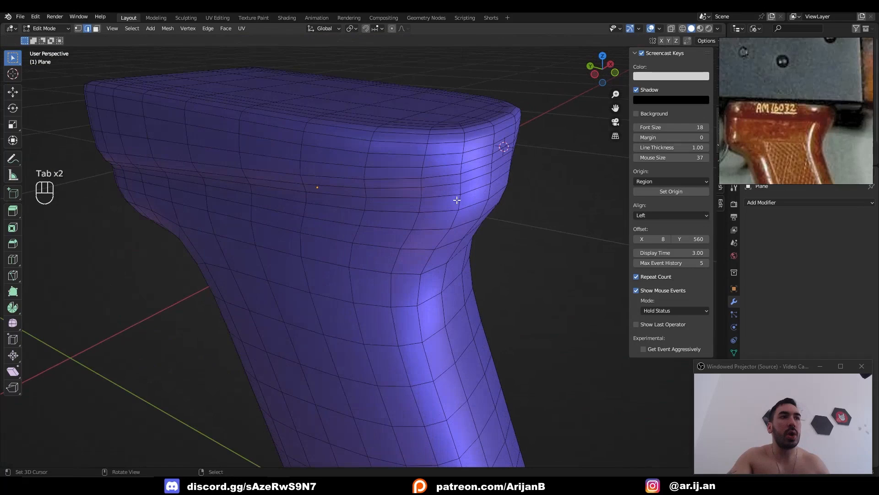
key("2")
left_click(464, 161, "alt")
left_click(464, 182, "alt+shift")
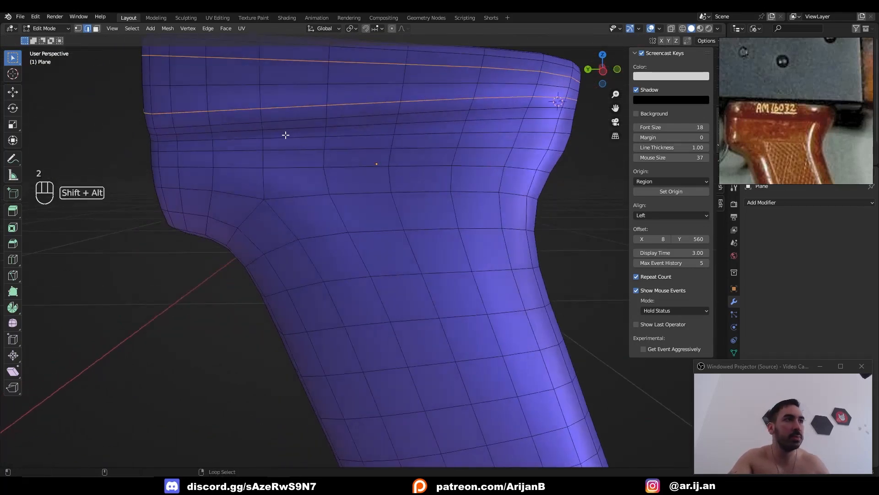
key("x")
left_click(371, 180)
right_click(405, 248, "alt+shift")
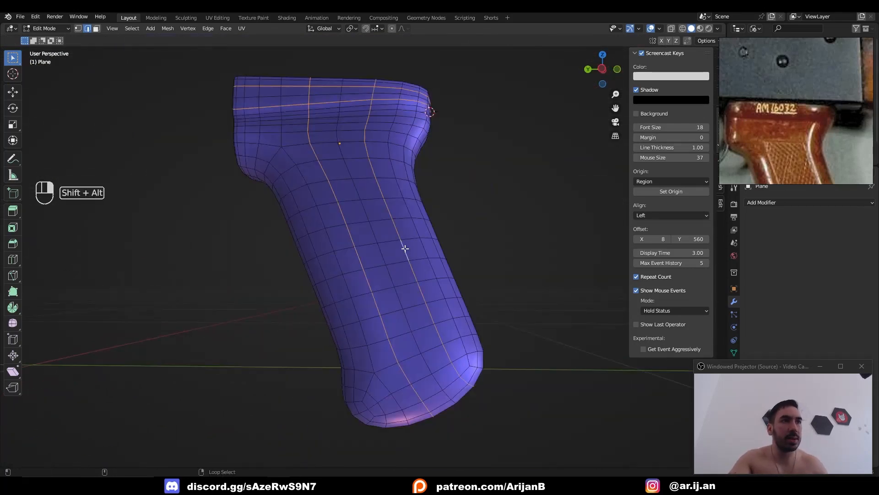
middle_click_drag(405, 248, 443, 257)
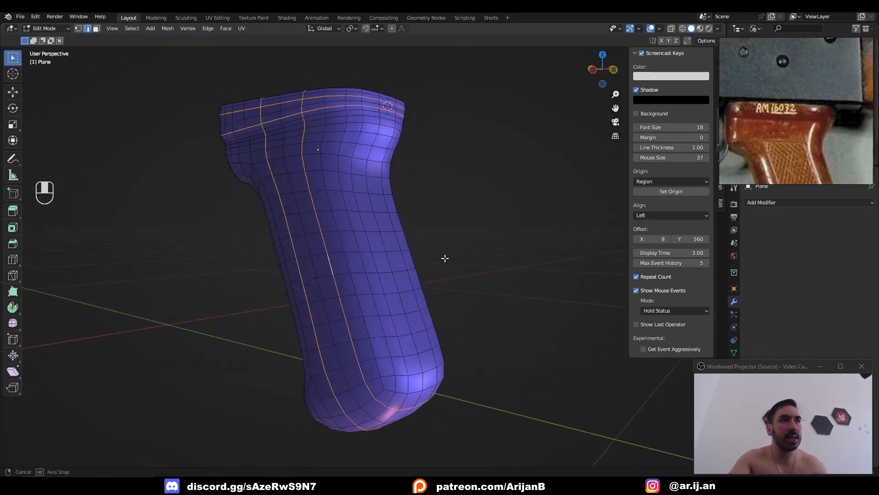
key("x")
left_click(409, 288)
- Dissolve one edge loop just below the collar's ledge and another one just above it
key("Tab")
middle_click_drag(409, 288, 428, 218)
scroll(414, 245, "down", 3)
key("Tab")
scroll(342, 257, "up", 3)
key("x")
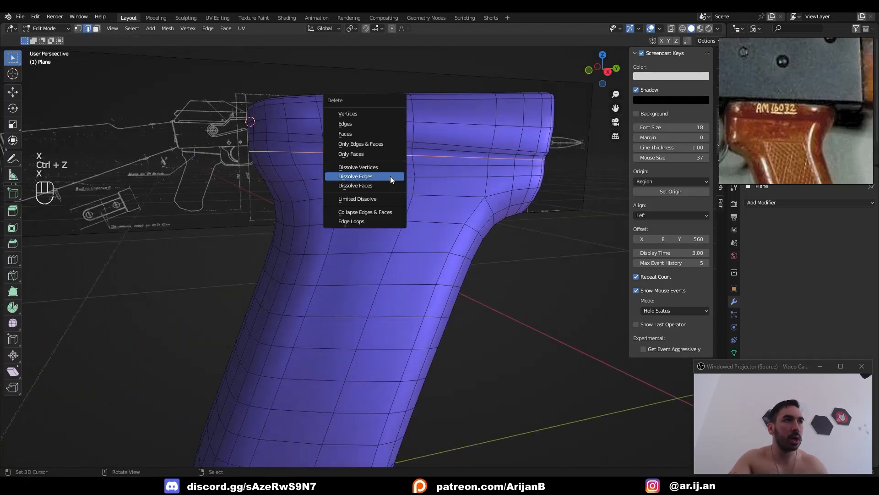
left_click(390, 177)
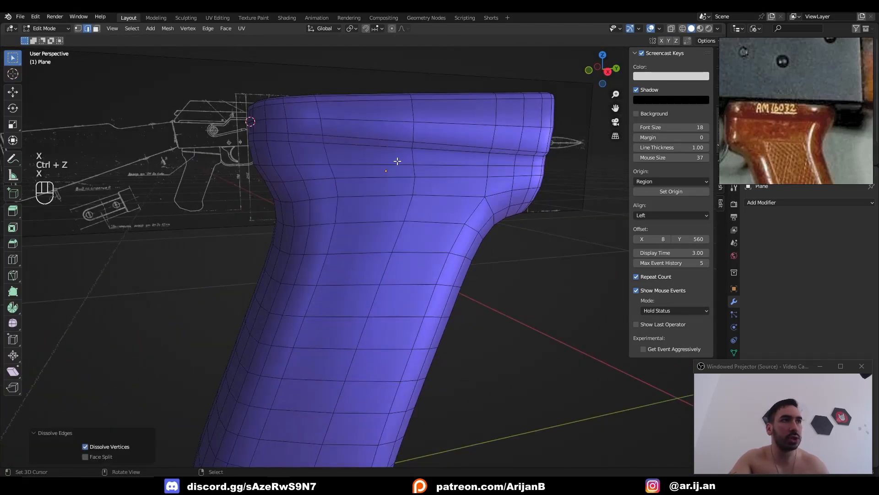
right_click(462, 126, "alt")
key("x")
left_click(516, 181)
- Select four alternate edge loops running around the grip's shaft, from below the collar to near the base
left_click(330, 226, "alt")
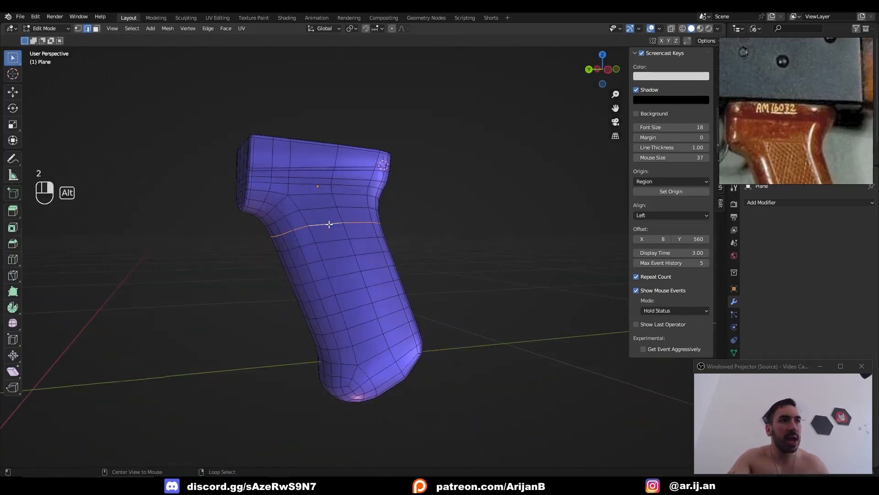
right_click(365, 324, "alt+shift")
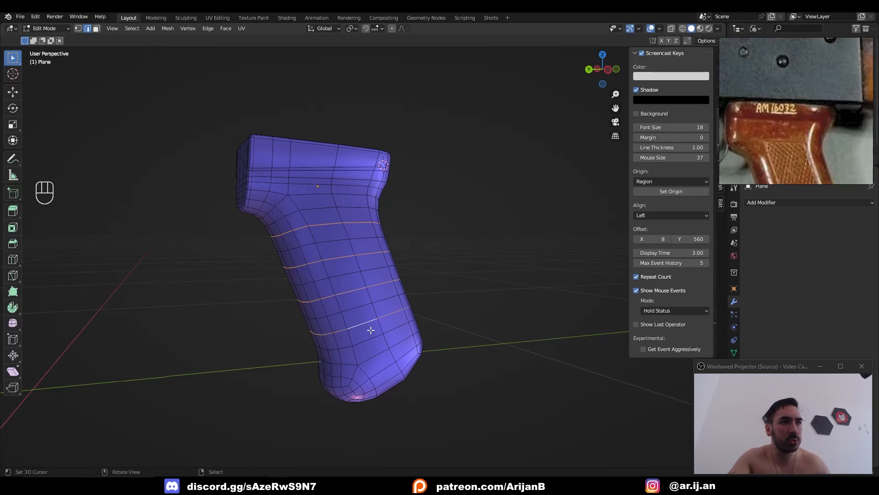
middle_click_drag(371, 329, 473, 334)
middle_click_drag(517, 244, 419, 247)
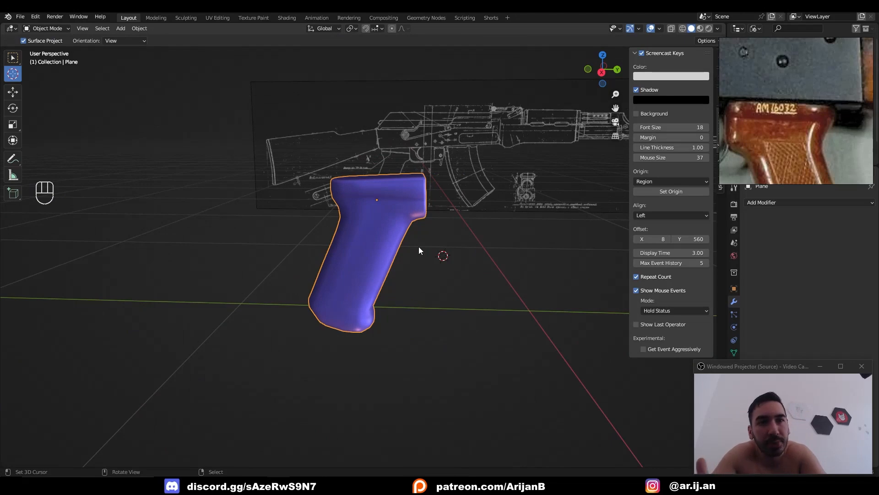
key("Tab")
key("2")
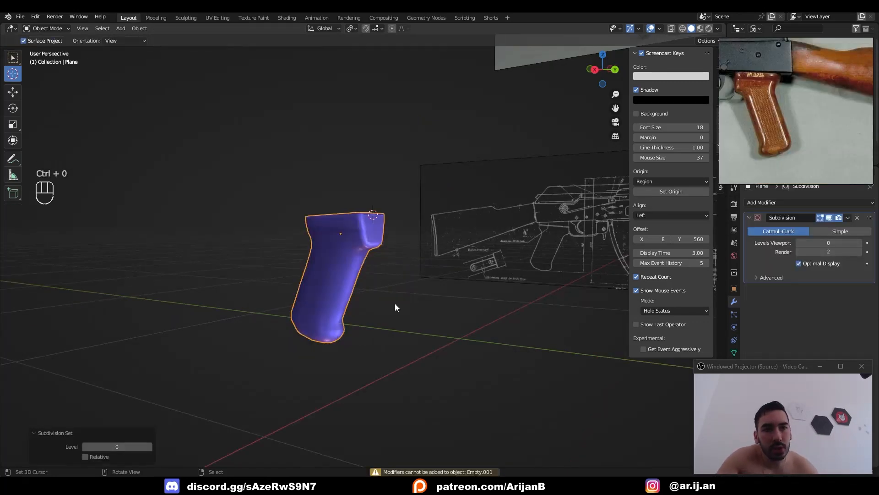
- Preview the grip at subdivision level 1 and return the viewport level to 0
key("ctrl+1")
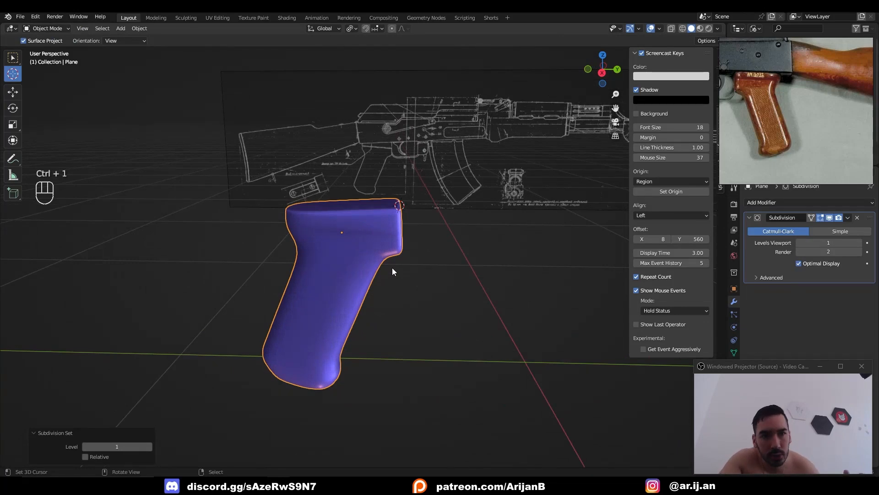
middle_click_drag(390, 269, 377, 265)
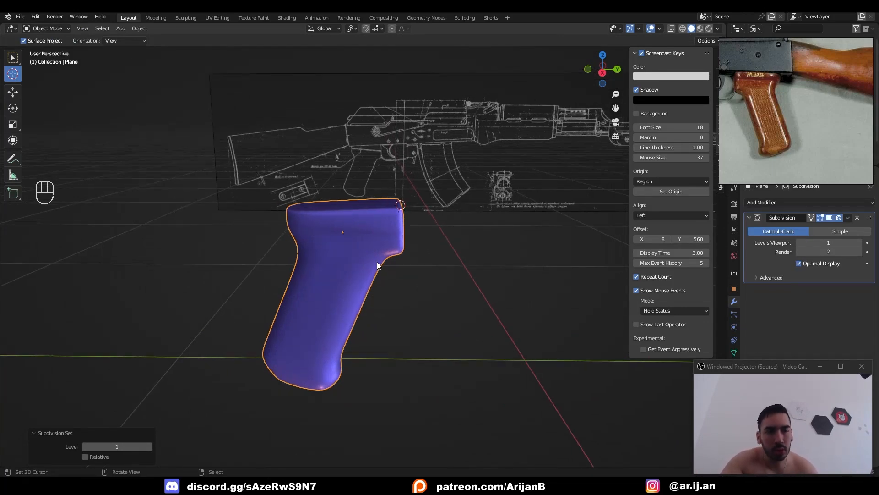
middle_click_drag(377, 262, 387, 234)
key("ctrl+0")
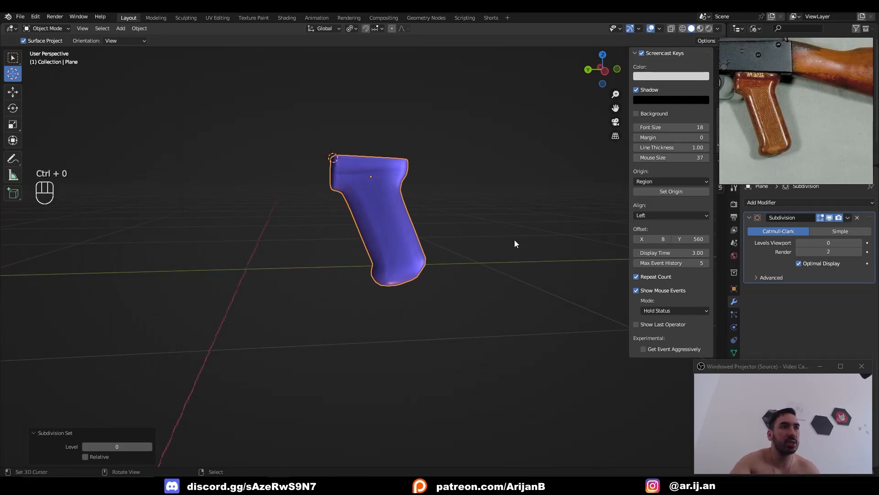
- Compare the grip with the reference photo, examining its checkered side panel and upper collar up close
middle_click_drag(515, 243, 371, 222)
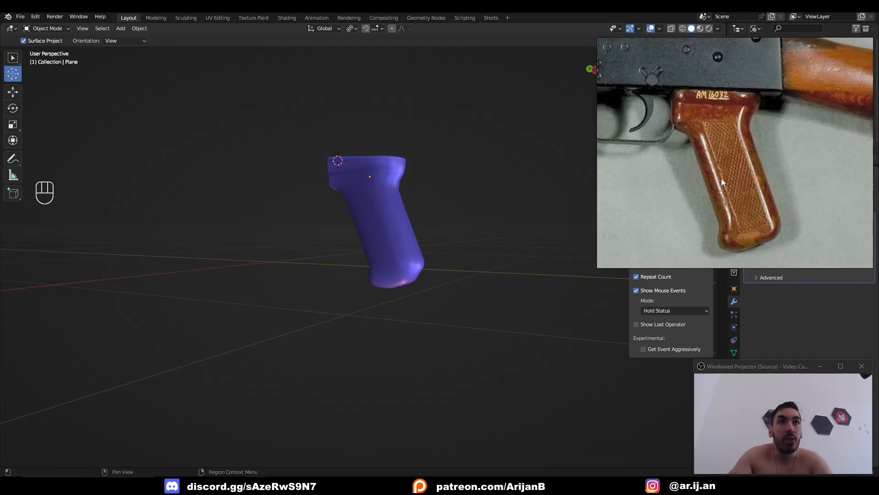
scroll(687, 170, "up", 4)
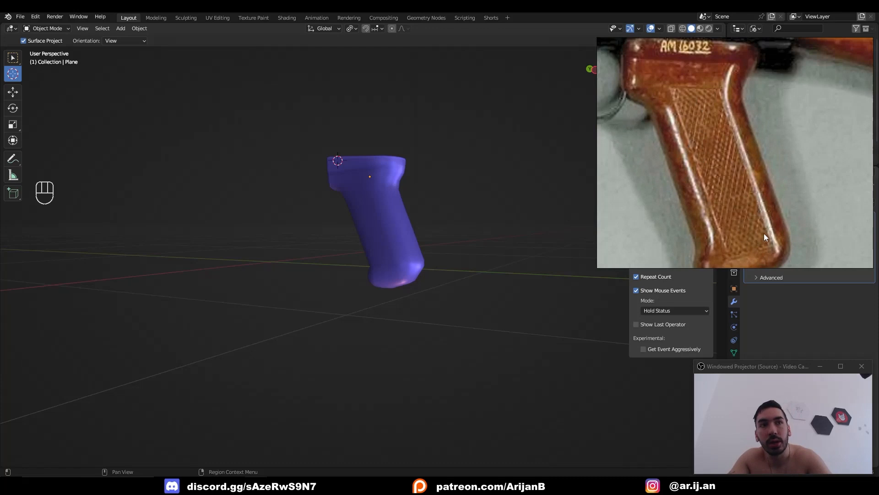
scroll(705, 124, "down", 4)
scroll(730, 174, "up", 5)
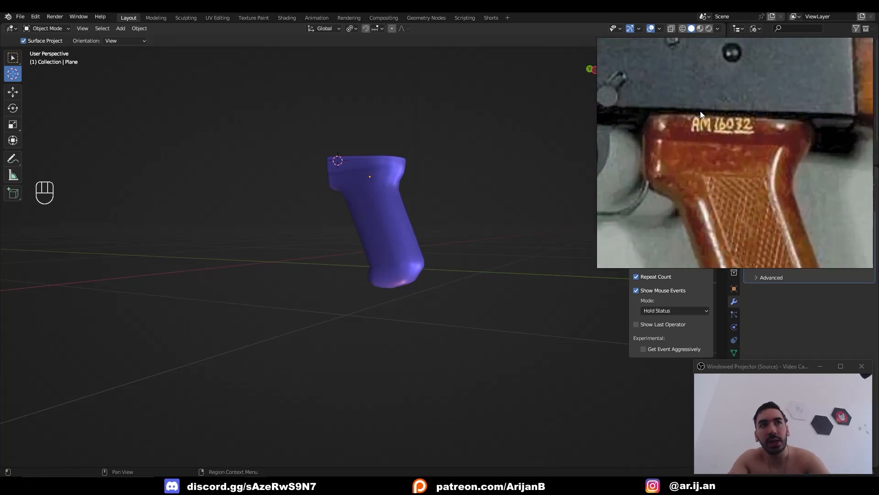
middle_click_drag(740, 130, 705, 139)
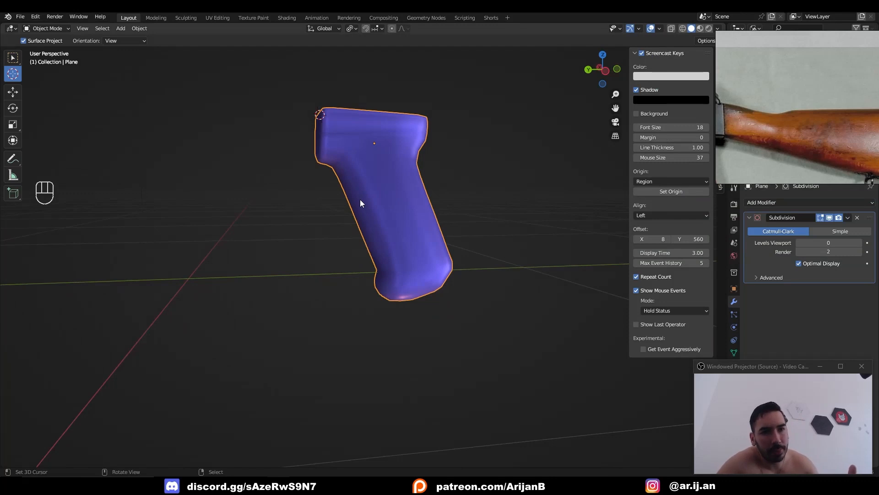
- Switch to the Shading workspace and create a new material named "uv test" for the grip
left_click(289, 19)
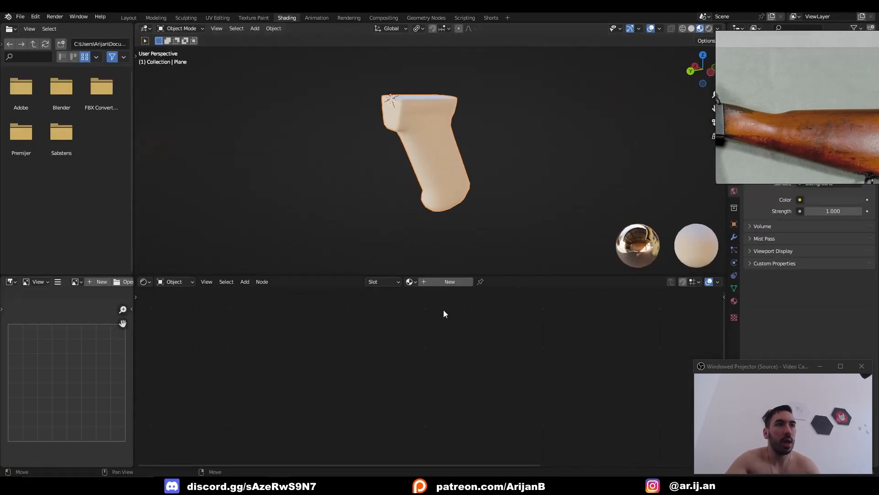
left_click(441, 281)
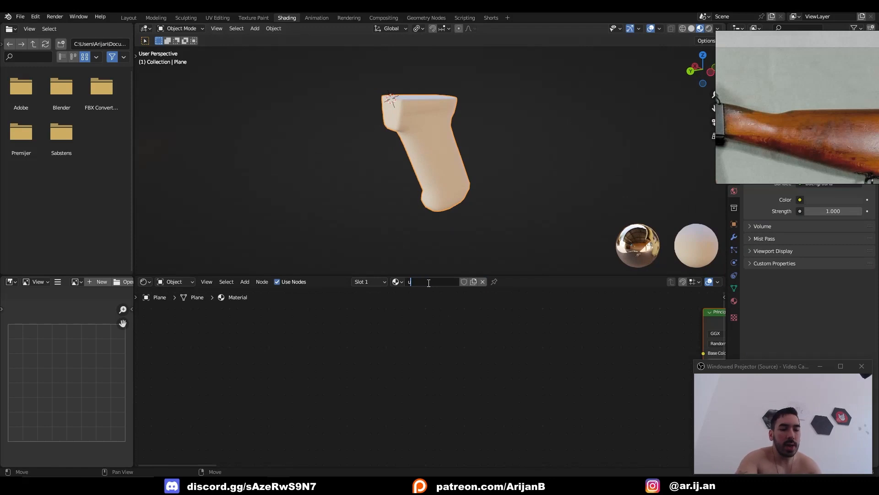
key("Return")
- Add an Image Texture node beside the Principled BSDF in the uv test material
middle_click_drag(635, 300, 379, 329)
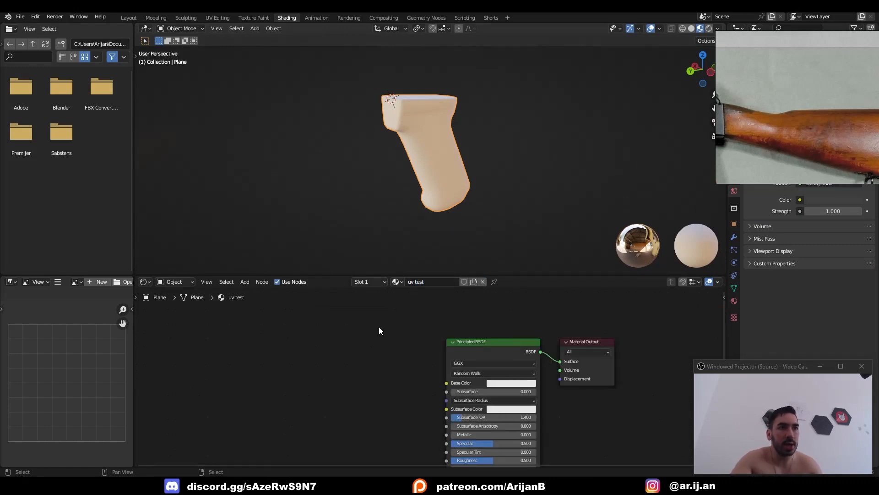
key("shift+a")
left_click(381, 326)
type("image")
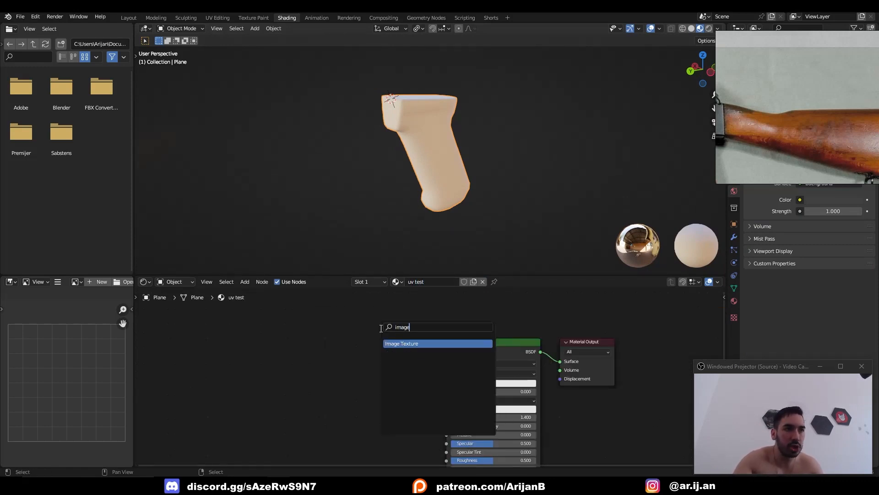
left_click(402, 343)
- Create a new 2048 x 2048 px image named "UV GRID" in the texture node, with UV Grid as its generated type
scroll(435, 353, "up", 2)
left_click(434, 356)
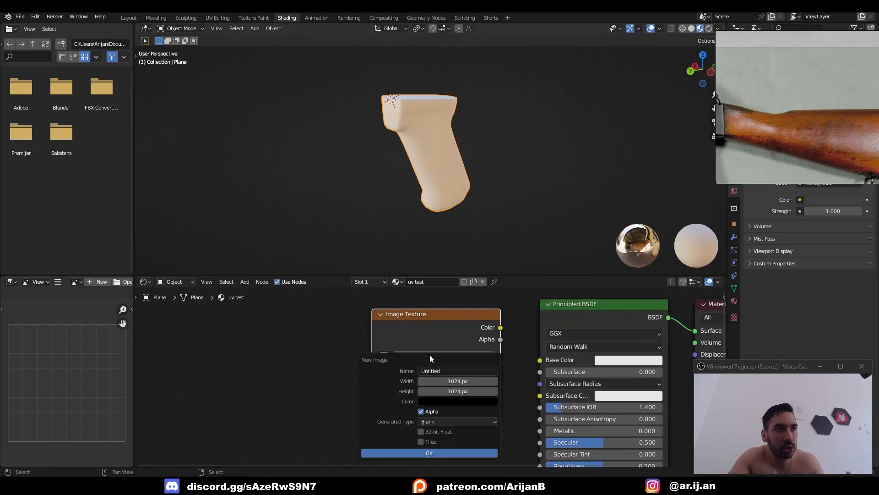
left_click(448, 381)
key("Tab")
type("20")
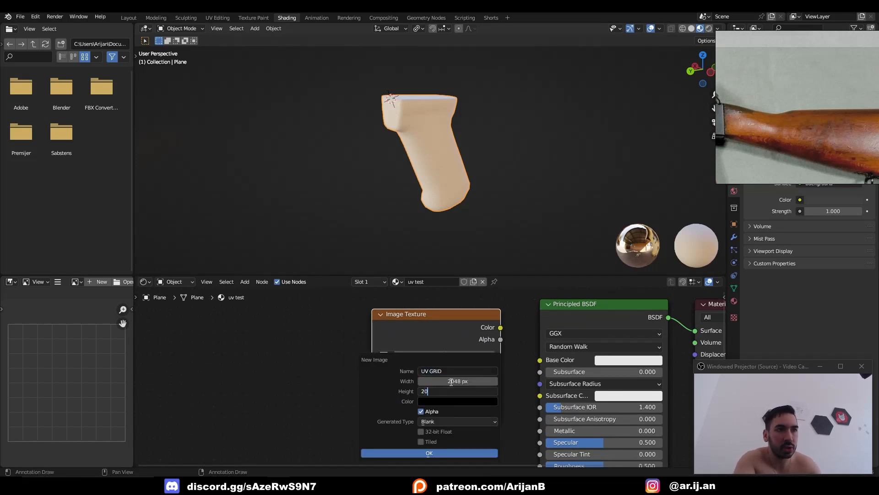
type("48")
key("Return")
left_click(444, 420)
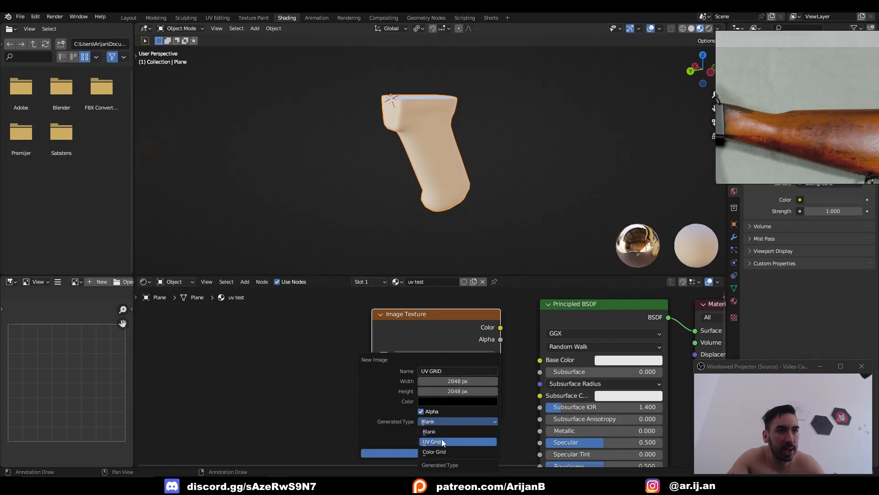
left_click(441, 439)
left_click(438, 452)
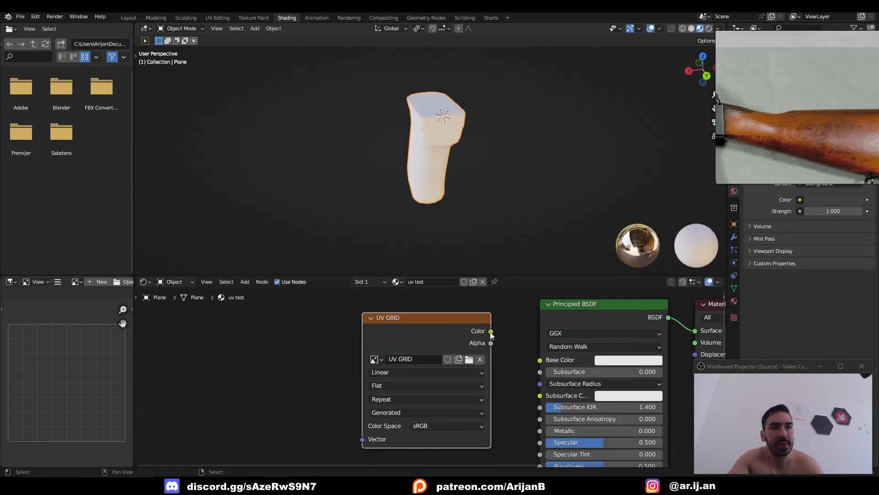
- Connect the UV GRID texture's color output to the Principled BSDF base color and check the pattern on the grip
left_click_drag(491, 330, 540, 360)
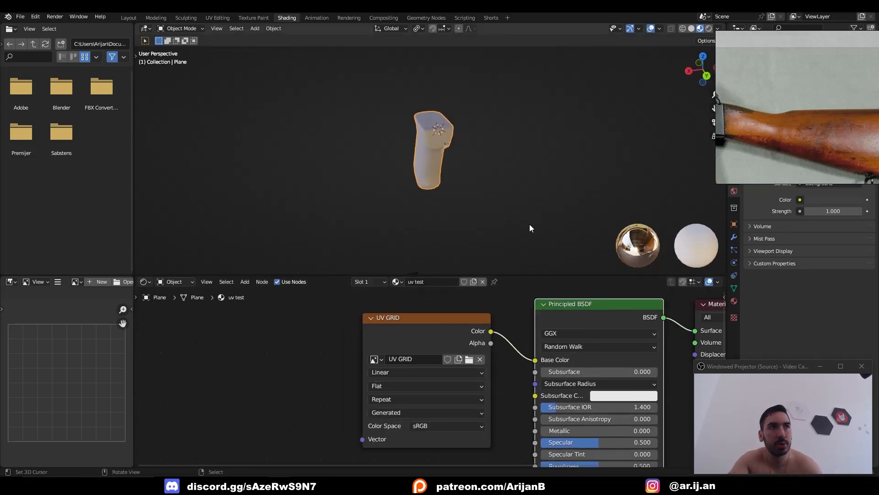
middle_click_drag(530, 224, 470, 181)
scroll(458, 194, "up", 3)
scroll(385, 158, "up", 3)
scroll(470, 182, "up", 2)
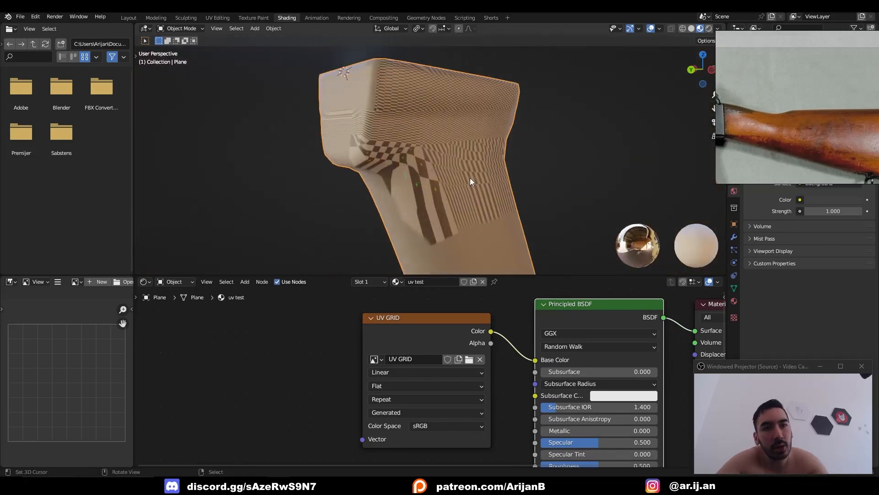
scroll(469, 179, "up", 2)
middle_click_drag(468, 177, 524, 166)
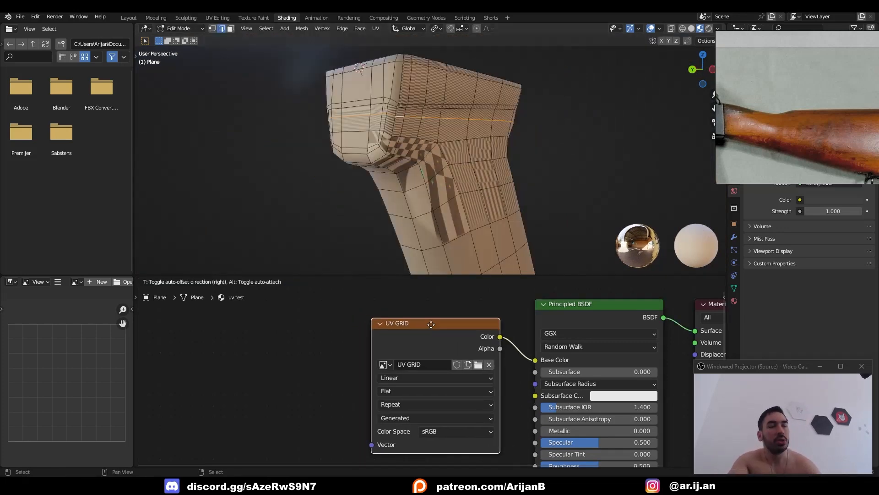
mouse_move(430, 324)
left_mouse_down()
mouse_move(424, 344)
mouse_move(439, 326)
left_mouse_up()
- Select the edges bordering the grip's top face and front panel and mark them as seams
scroll(442, 193, "down", 2)
middle_click_drag(451, 176, 509, 89)
scroll(398, 147, "up", 3)
key("shift+z")
middle_click_drag(593, 163, 501, 140)
key("shift+z")
left_click(694, 109, "ctrl")
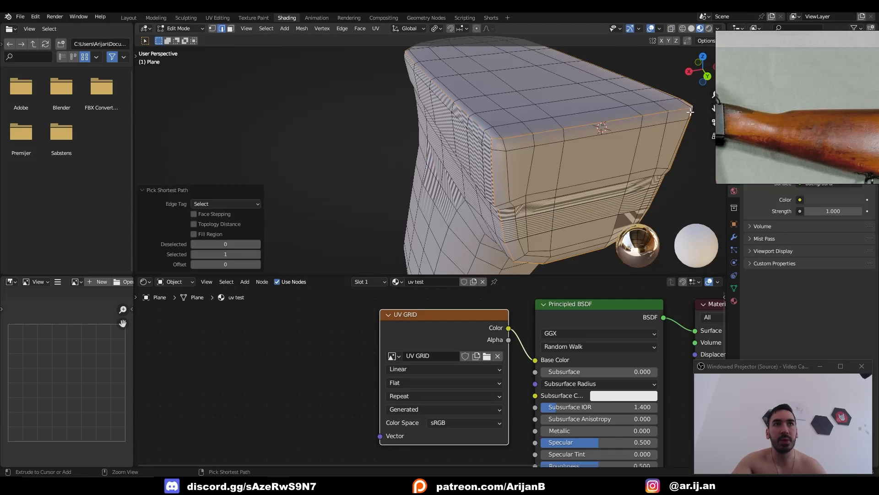
middle_click_drag(693, 109, 582, 112)
key("shift+z")
middle_click_drag(393, 178, 387, 144)
scroll(389, 146, "down", 1)
right_click(482, 175)
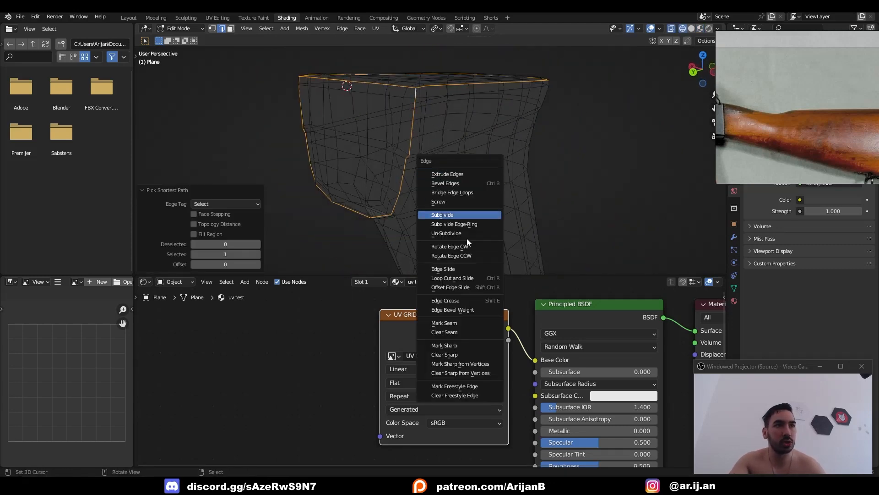
left_click(458, 322)
- Select the linked faces of the grip body, delimited by seams, and examine the selection from several sides
key("shift+z")
middle_click_drag(453, 151, 399, 151)
scroll(403, 126, "down", 2)
key("3")
key("l")
middle_click_drag(499, 160, 429, 97)
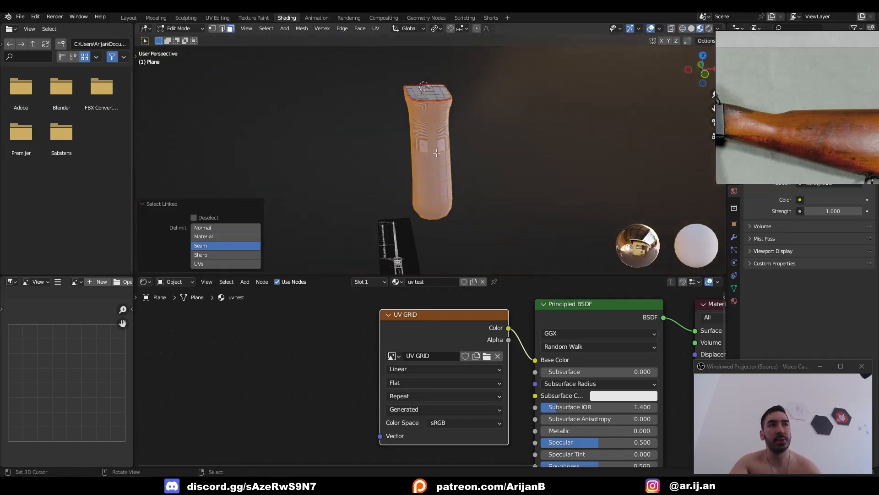
middle_click_drag(437, 153, 426, 99)
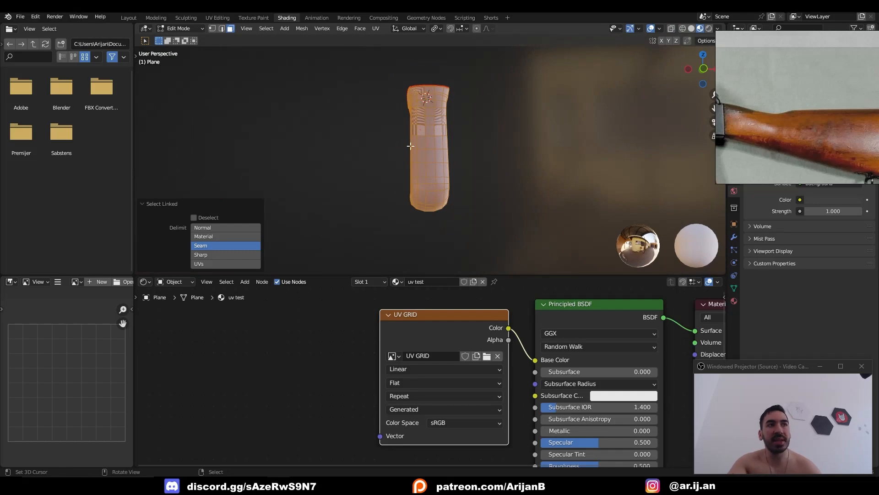
middle_click_drag(410, 146, 429, 137)
middle_click_drag(323, 157, 517, 169)
scroll(480, 137, "up", 2)
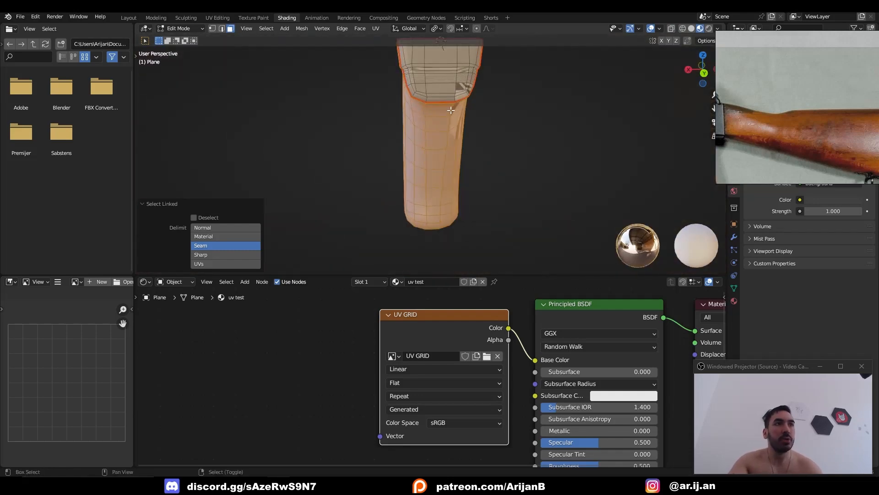
- Add one centred loop cut running lengthwise around the grip, with a slide factor of 0
right_click(437, 93, "alt")
scroll(438, 119, "up", 1)
key("1")
key("a")
key("ctrl+r")
left_click(438, 126)
right_click(438, 126)
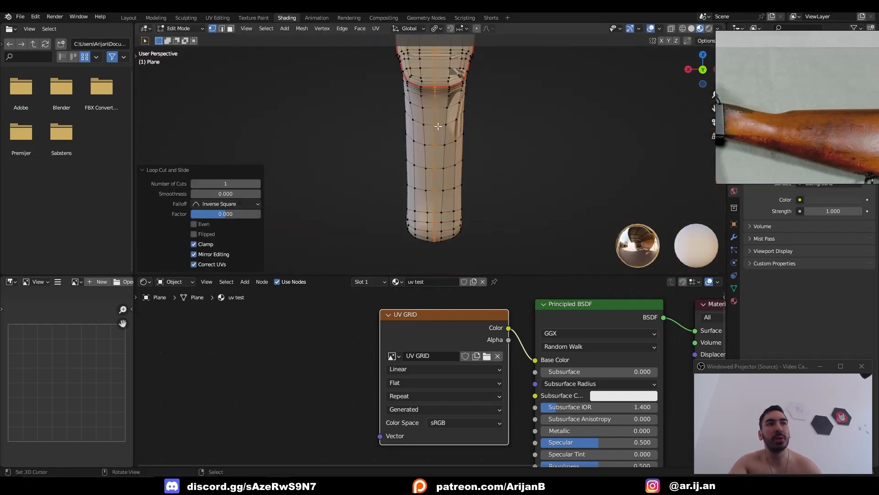
- Exclude the top face and front panel from the selected centre loop and mark the remaining edges as a seam
middle_click_drag(459, 150, 280, 130)
left_click_drag(366, 275, 371, 324)
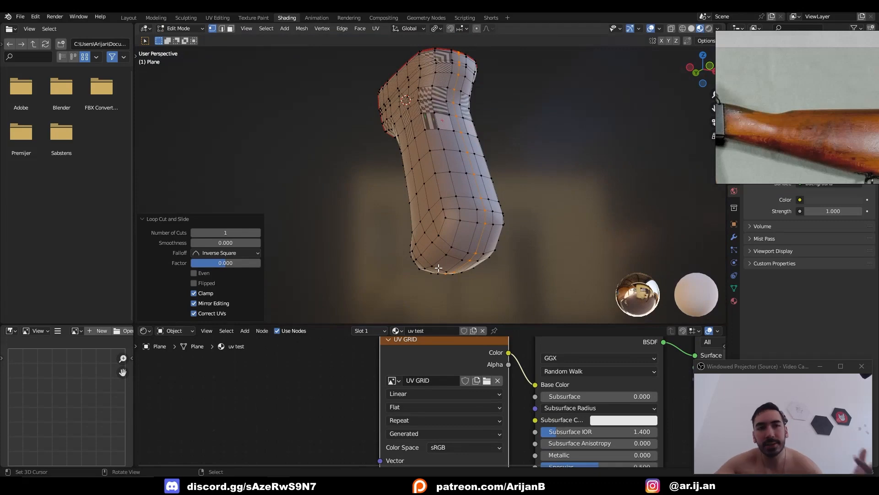
key("c")
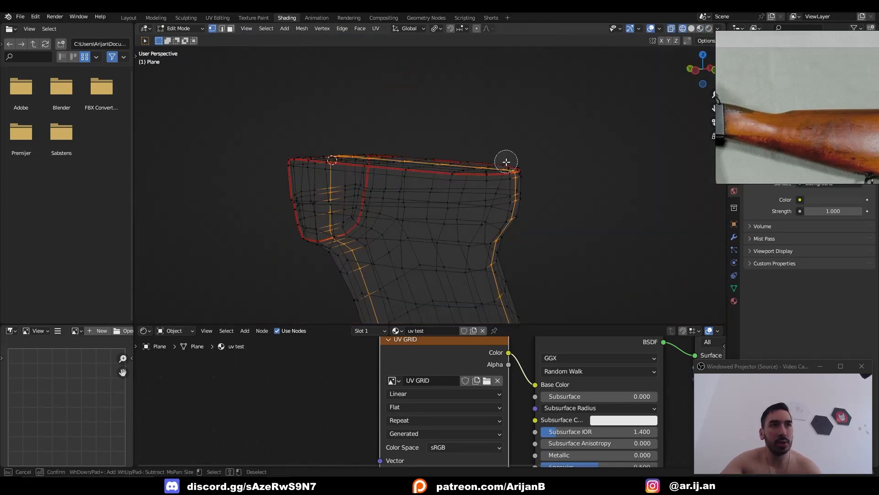
middle_click_drag(506, 161, 394, 245)
right_click(329, 224)
key("shift+z")
middle_click_drag(506, 228, 445, 209)
key("ctrl+e")
left_click(559, 202)
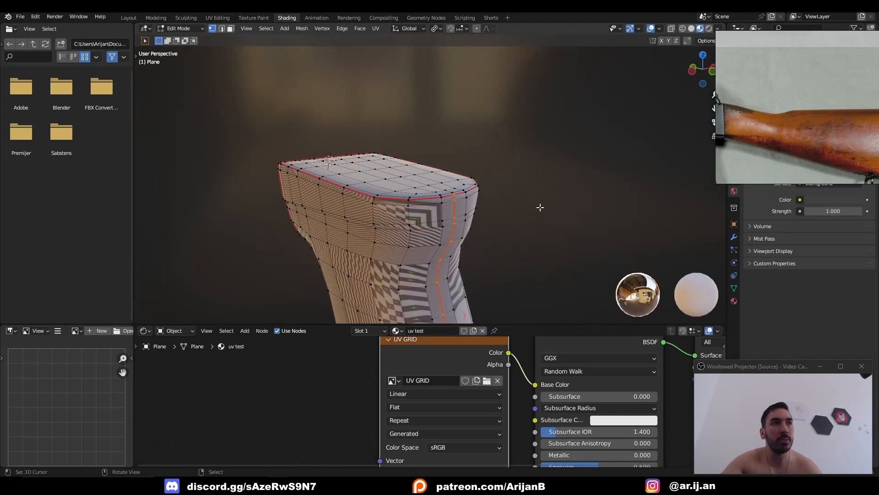
- Unwrap all faces of the grip mesh and return to Object Mode
key("3")
middle_click_drag(540, 208, 457, 131)
scroll(501, 190, "down", 5)
key("a")
key("u")
left_click(504, 191)
key("Tab")
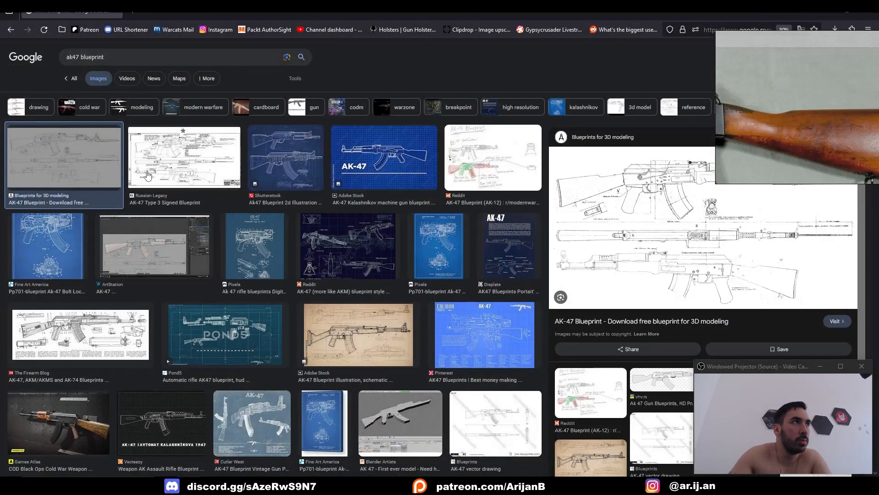
- Switch to Firefox, load textures.com in a new tab and open the Wood - Various category of PBR Materials
key("ctrl+t")
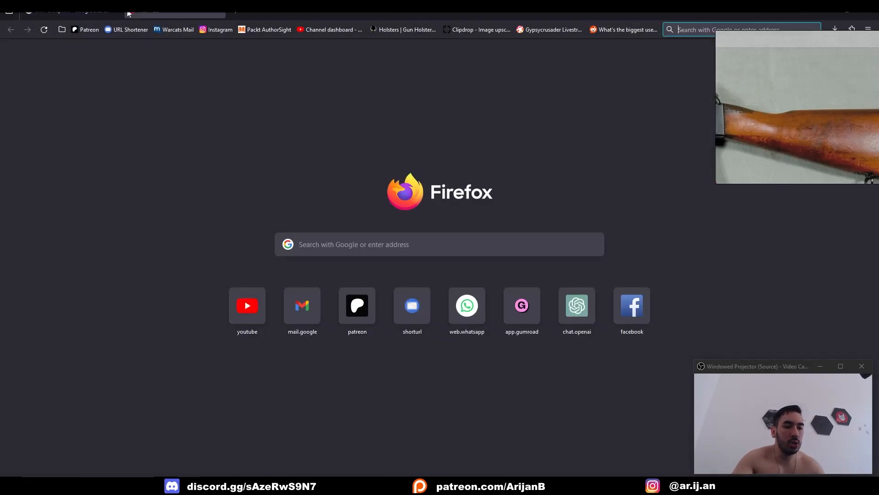
type("textures.com")
key("Return")
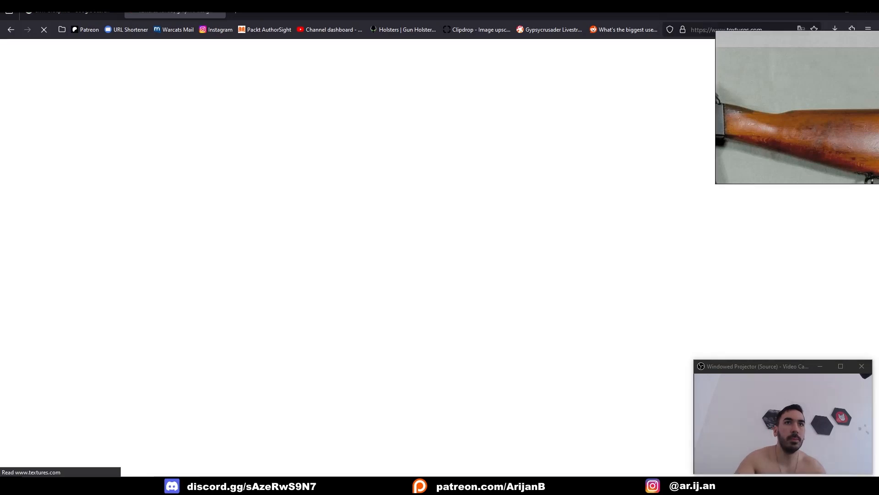
left_click(58, 198)
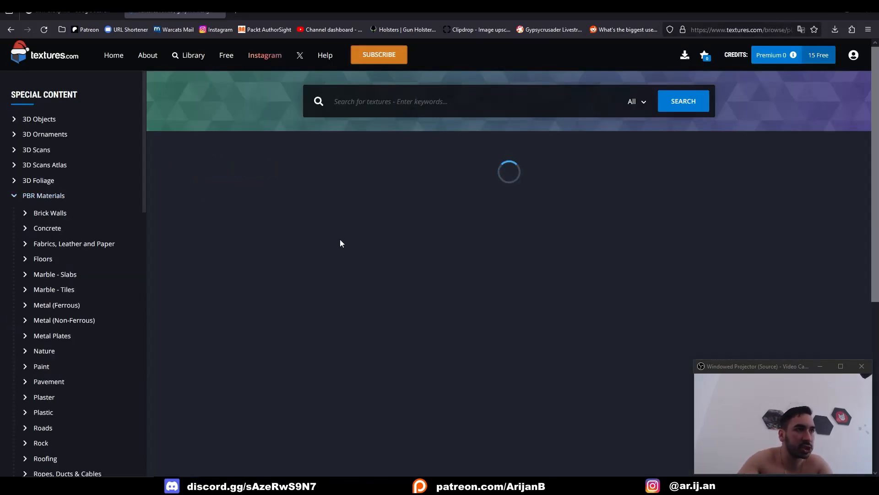
scroll(355, 246, "down", 1)
scroll(71, 223, "down", 5)
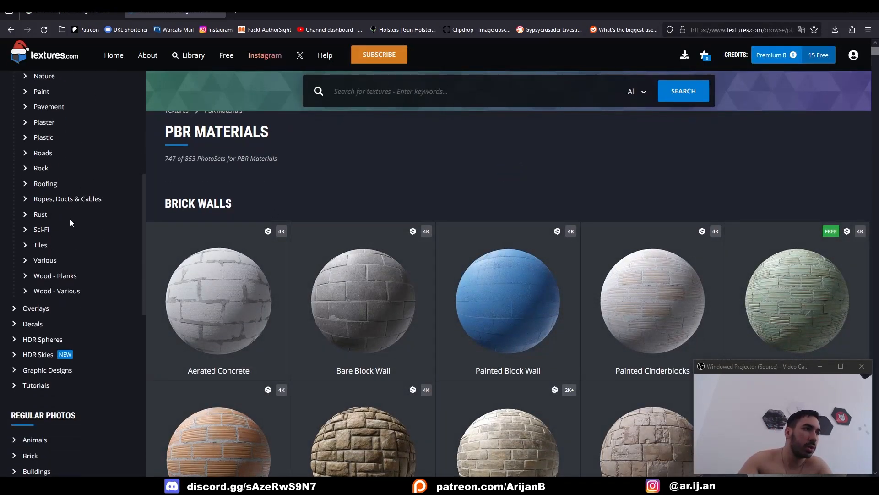
left_click(60, 291)
- Browse the wood materials for one resembling the reference pistol grip and open Quarter Sawn Lumber
scroll(430, 281, "down", 4)
scroll(433, 278, "down", 12)
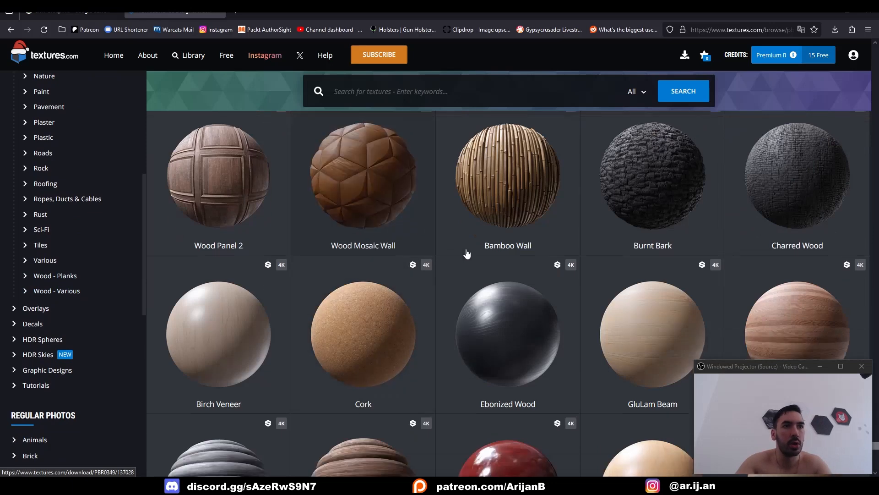
mouse_move(579, 178)
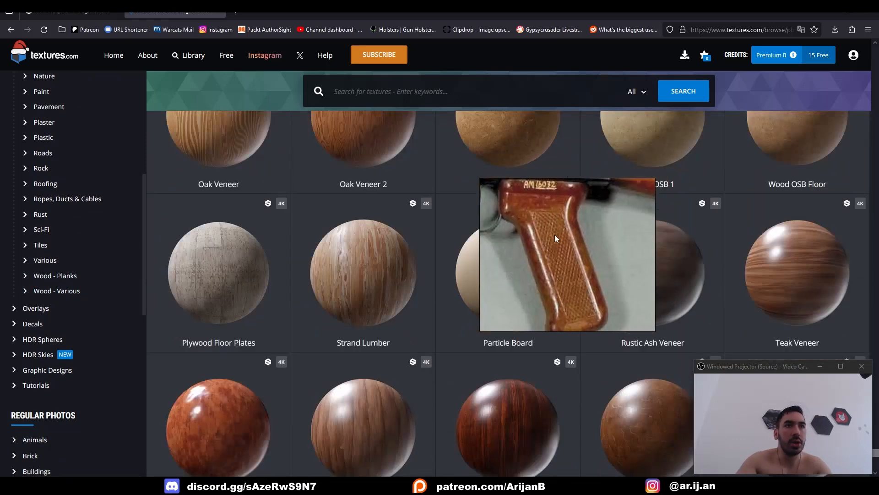
scroll(551, 275, "down", 3)
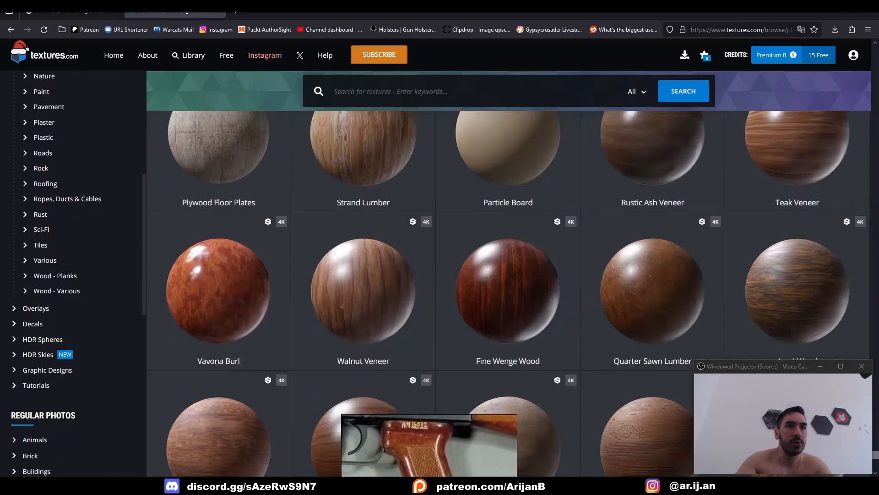
scroll(615, 262, "down", 2)
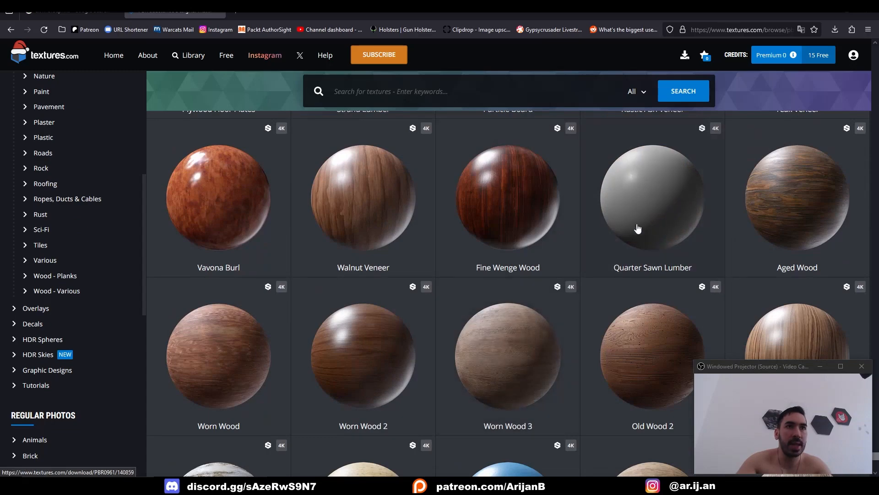
left_click(653, 207)
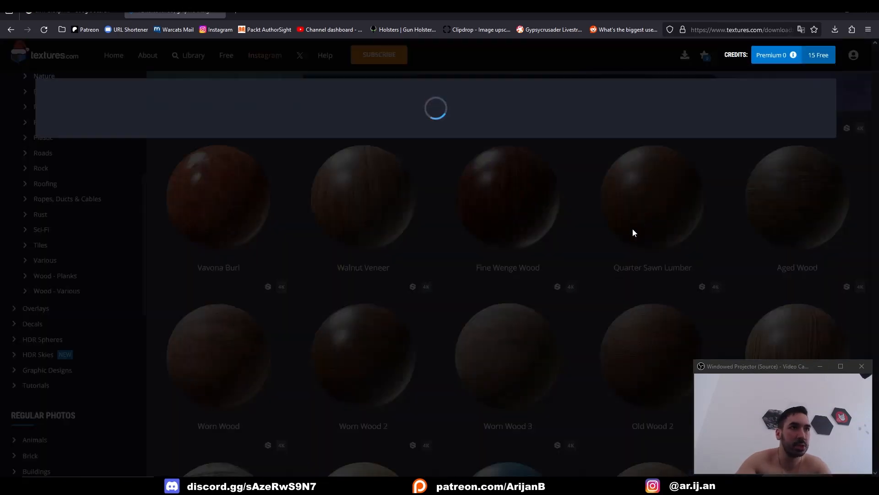
- Examine the previews and flat maps of Quarter Sawn Lumber and Varnished Vavona Wood Burl Veneer
scroll(463, 257, "down", 5)
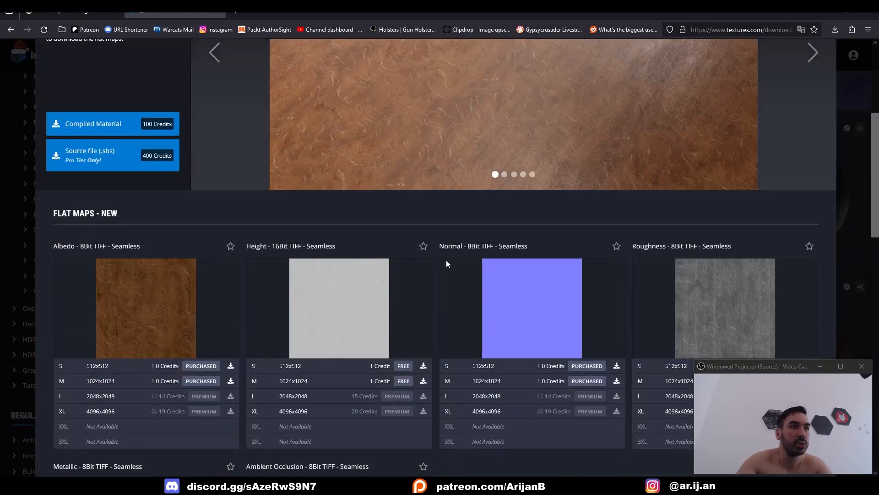
scroll(733, 197, "up", 4)
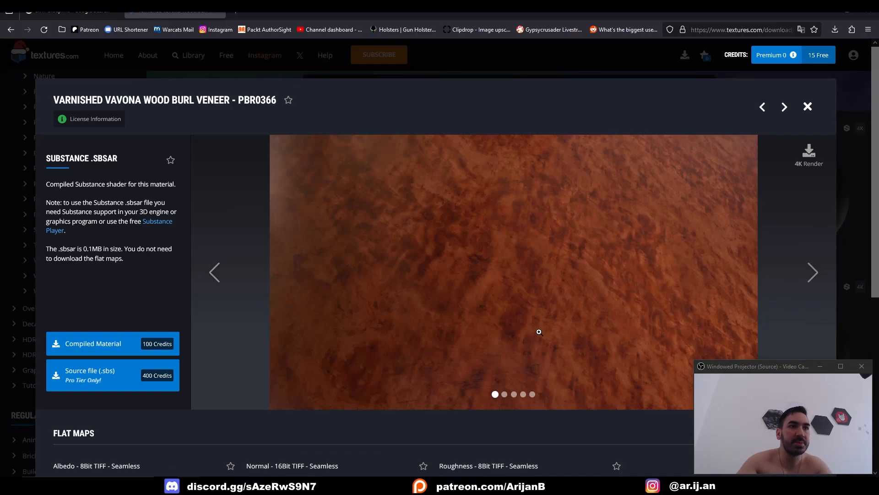
scroll(449, 280, "down", 4)
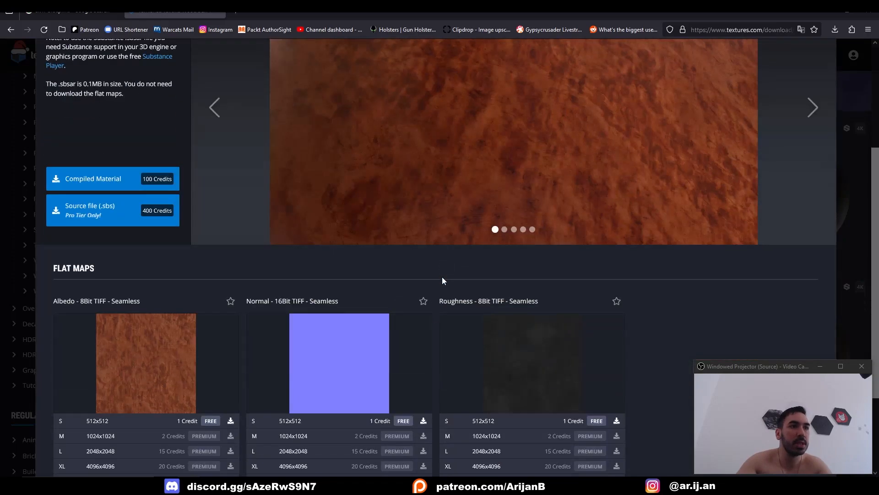
scroll(545, 259, "up", 3)
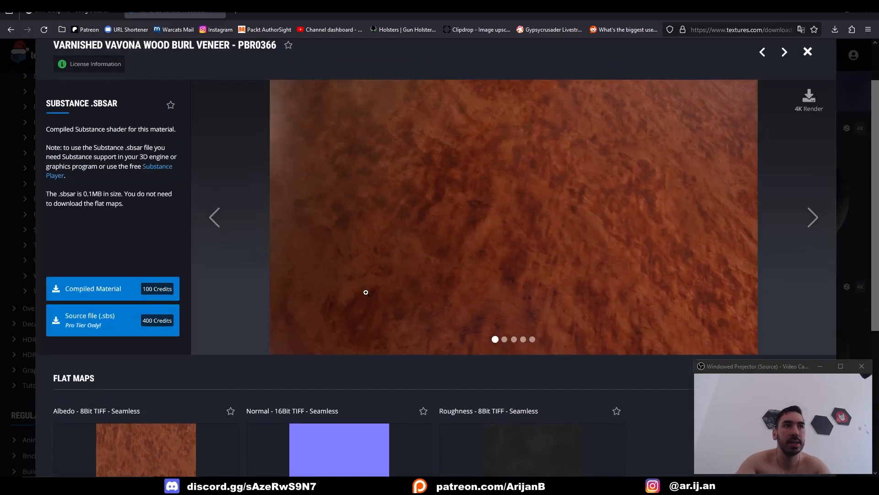
scroll(809, 98, "down", 1)
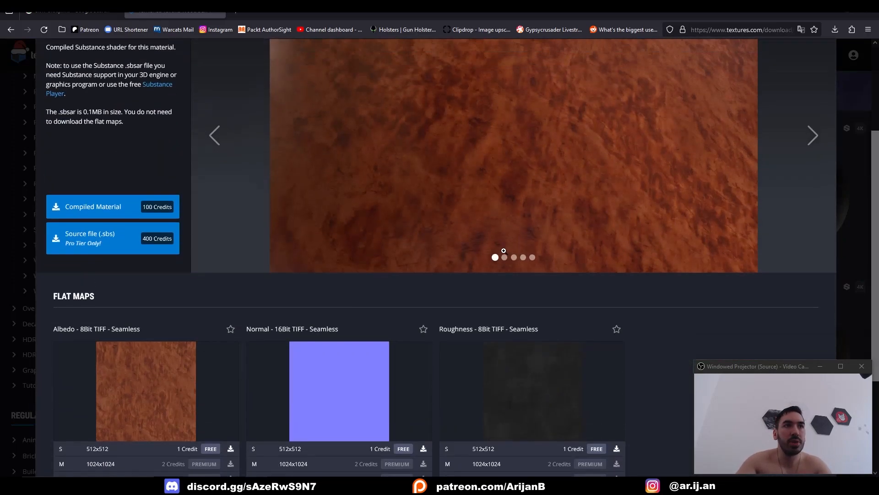
- Close the Vavona burl page, move the reference image aside and open the Red Mahogany Veneer material
scroll(809, 98, "up", 1)
left_click(813, 55)
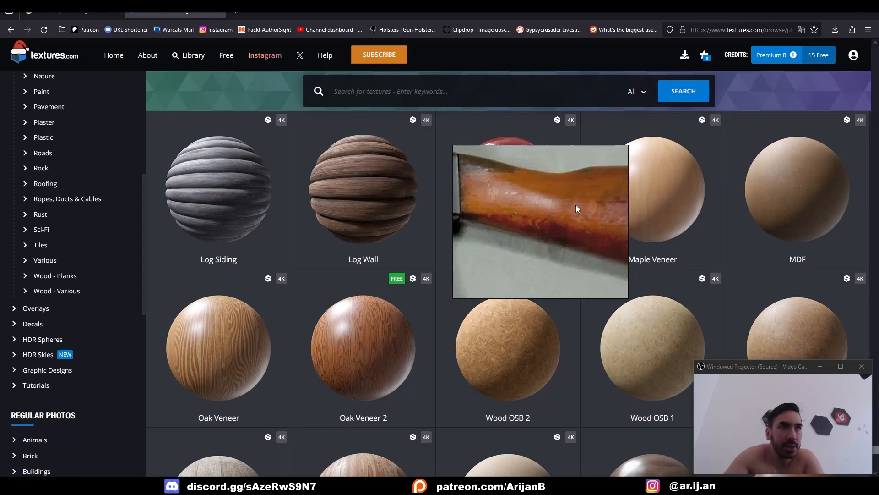
left_click_drag(545, 199, 744, 207)
scroll(537, 287, "down", 4)
scroll(570, 284, "up", 5)
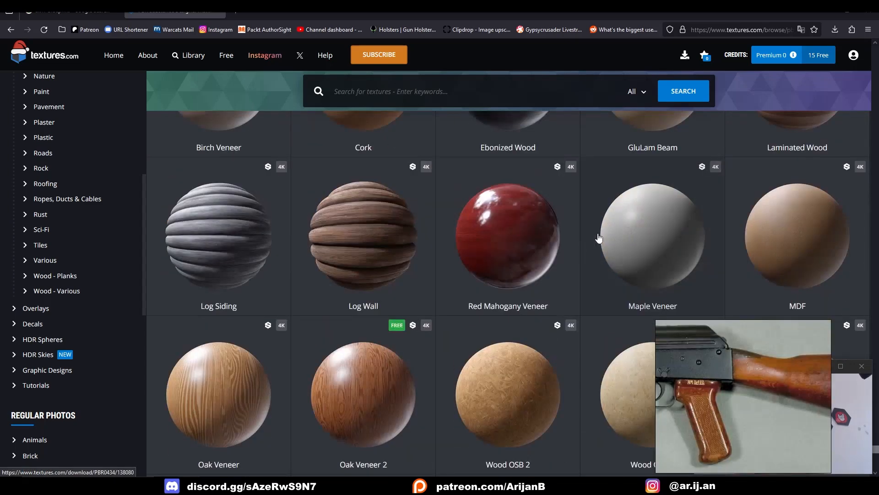
left_click(510, 238)
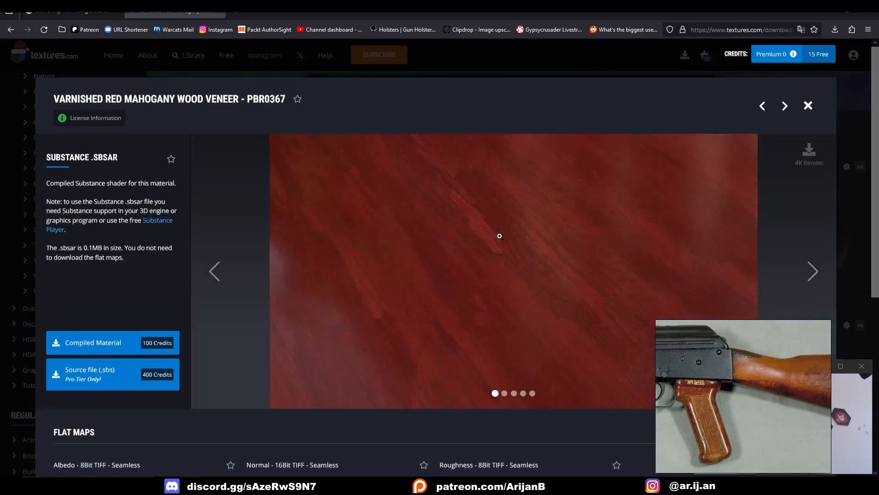
- Download the 512x512 albedo map of Varnished Red Mahogany Wood Veneer
left_click(458, 77)
left_click(524, 289)
scroll(457, 256, "down", 3)
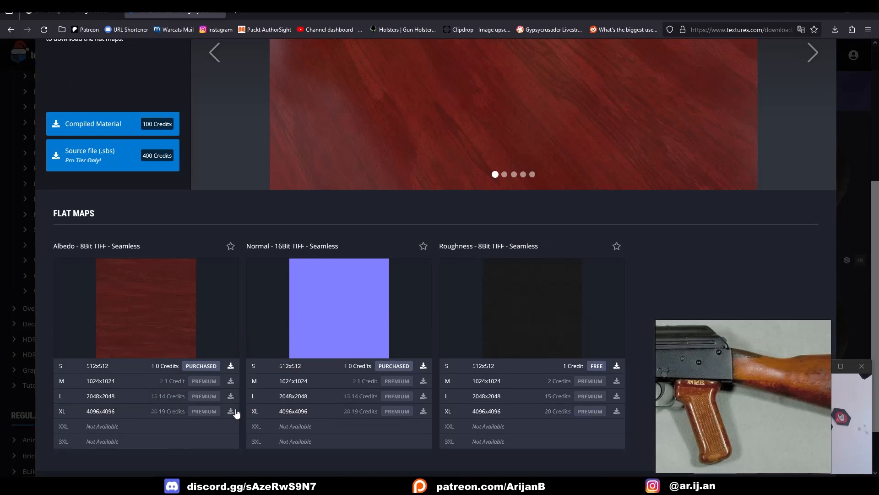
left_click(230, 366)
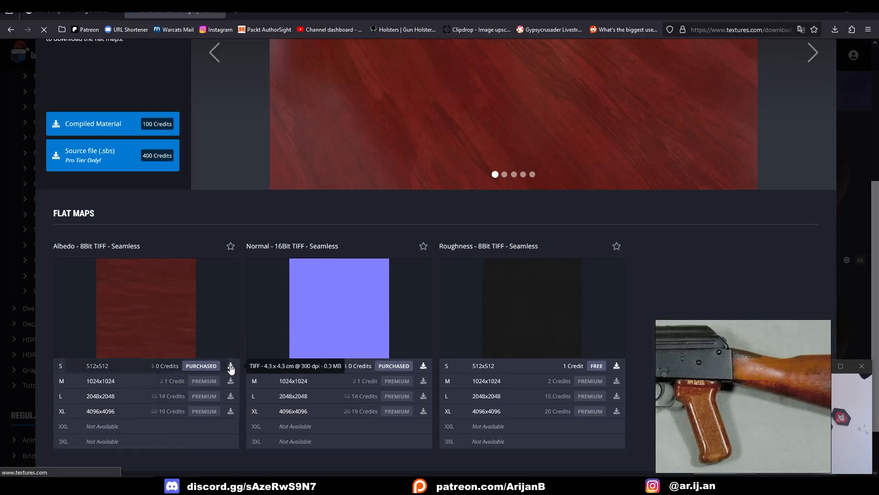
left_click(16, 328)
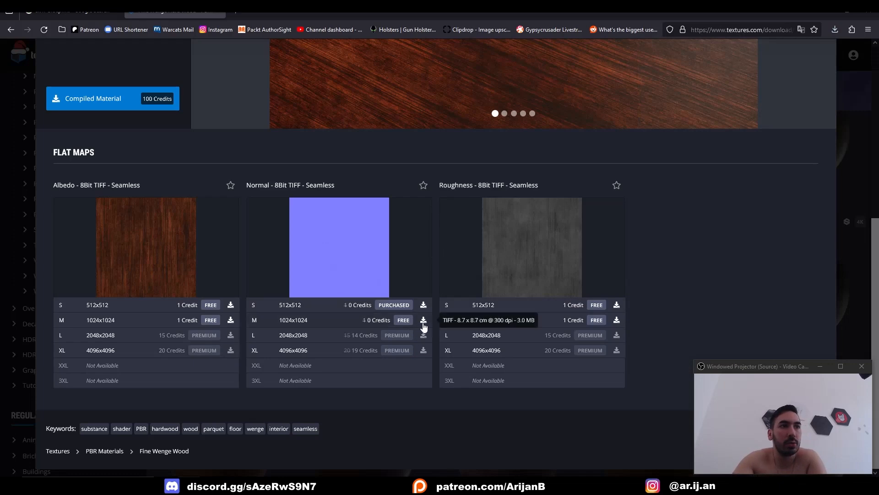
- Download the 1024x1024 normal and roughness maps of Fine Wenge Hard Wood and return to the Varnished Red Mahogany flat maps
left_click(423, 320)
left_click(617, 320)
scroll(595, 275, "up", 6)
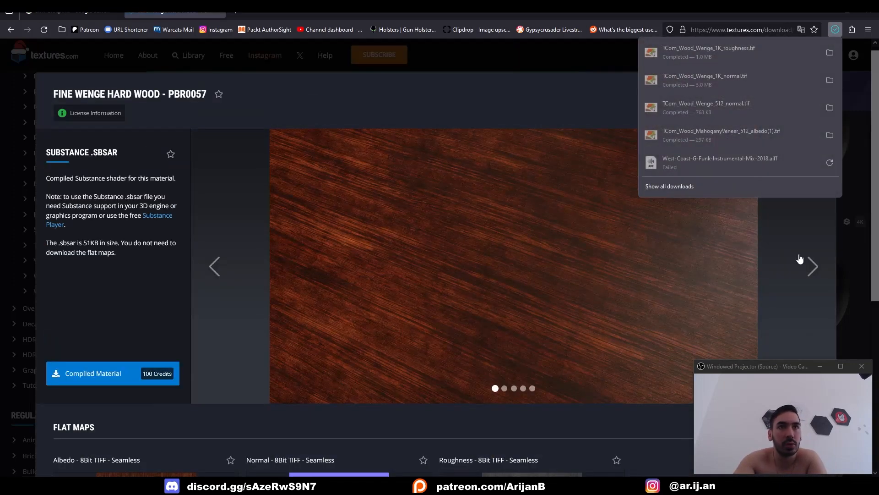
scroll(243, 313, "down", 4)
scroll(402, 230, "up", 2)
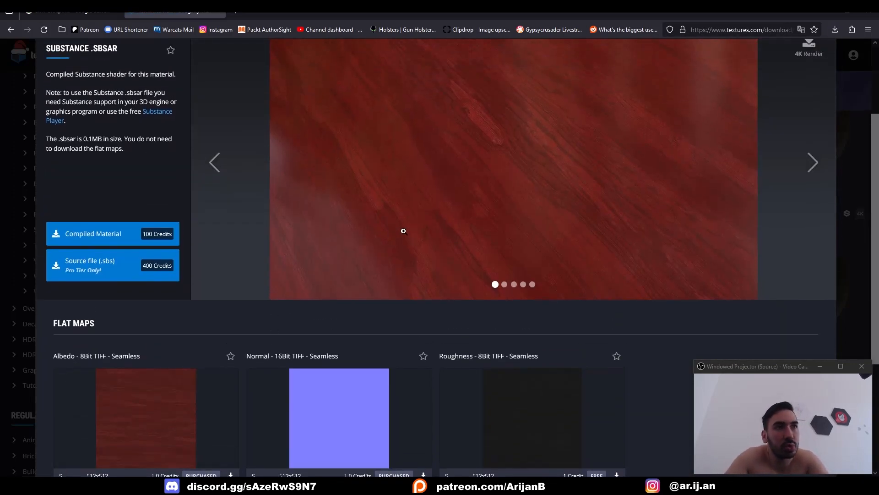
scroll(178, 325, "down", 3)
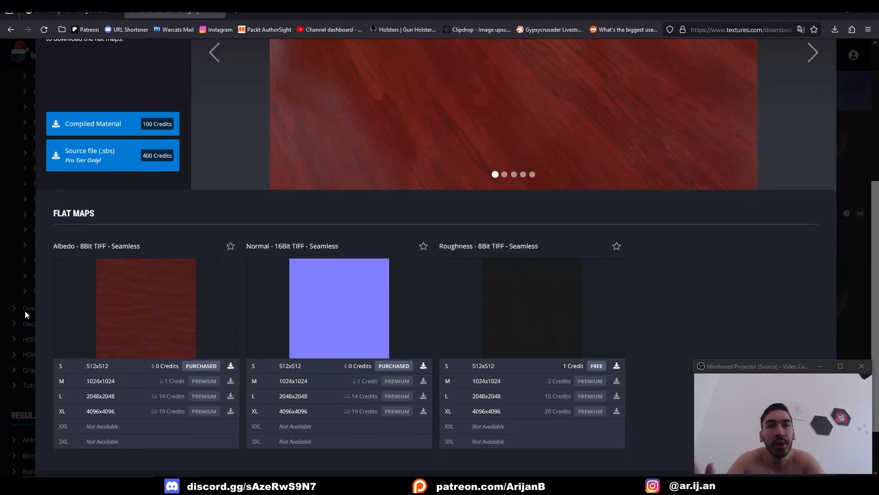
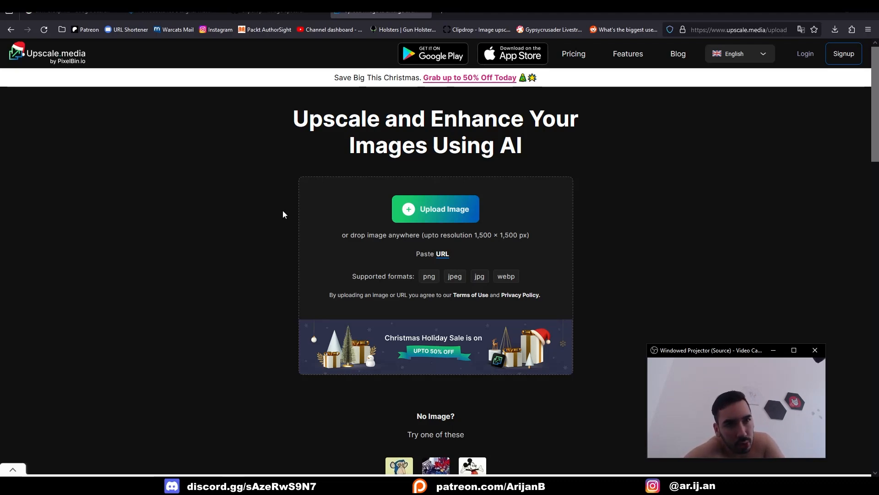
- Upload Red Wood.png from the AK47 folder to Upscale.media and compare the normal and AI upscaling previews
left_click(440, 213)
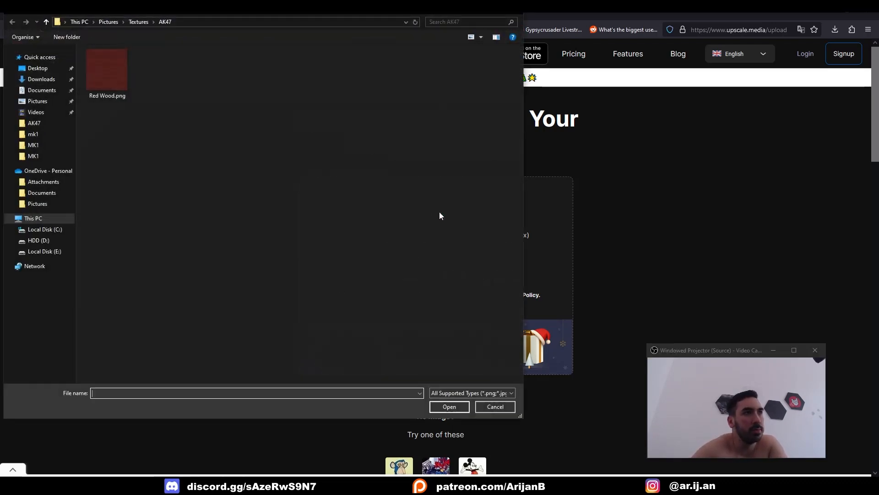
double_click(109, 84)
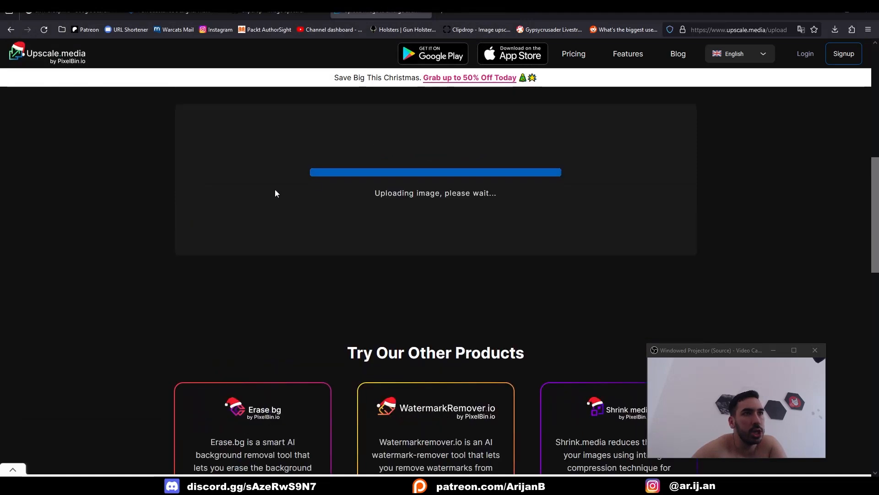
scroll(650, 273, "up", 1)
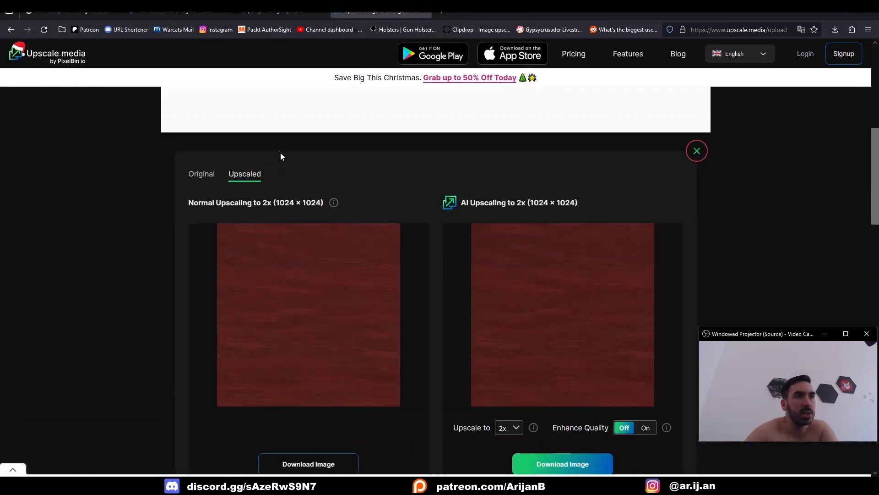
scroll(461, 138, "down", 3)
scroll(461, 141, "up", 1)
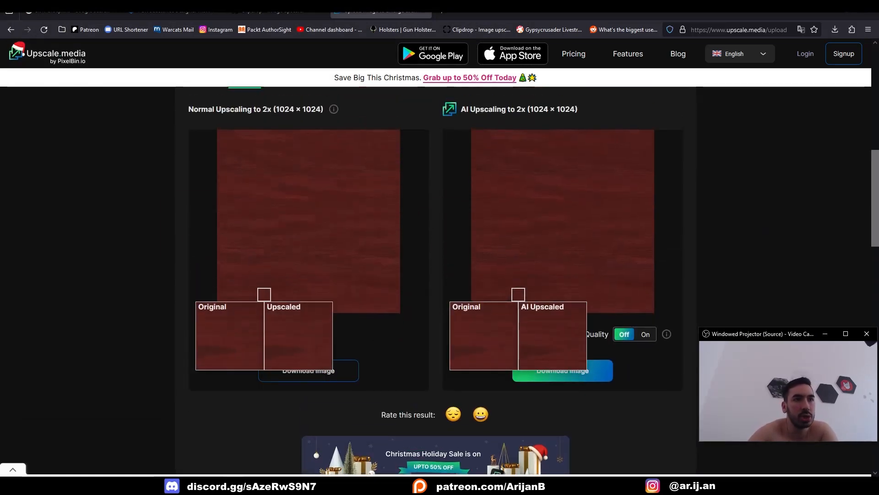
scroll(456, 398, "up", 1)
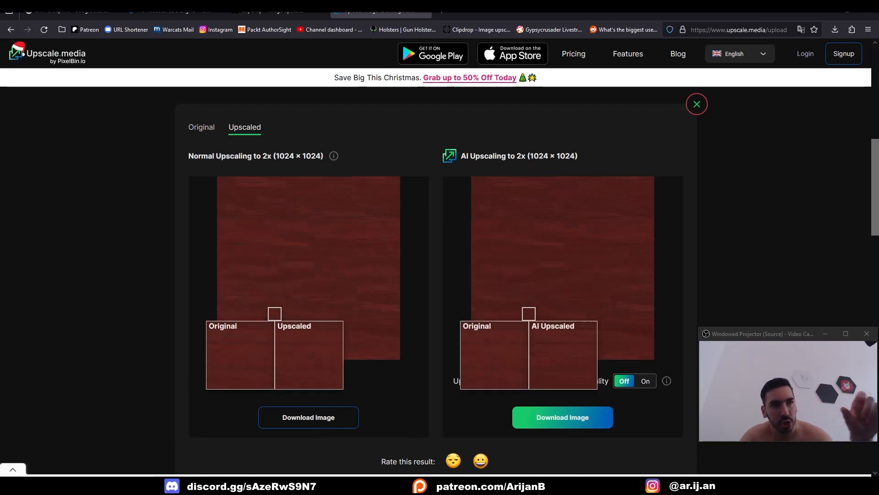
- Download the AI-upscaled 2x (1024 × 1024) version of the red wood image without quality enhancement
left_click(505, 383)
left_click(735, 252)
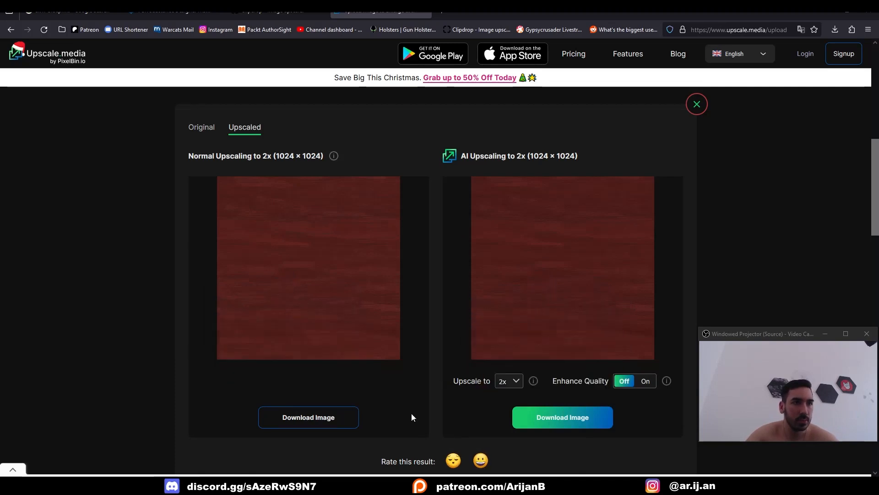
scroll(572, 419, "down", 1)
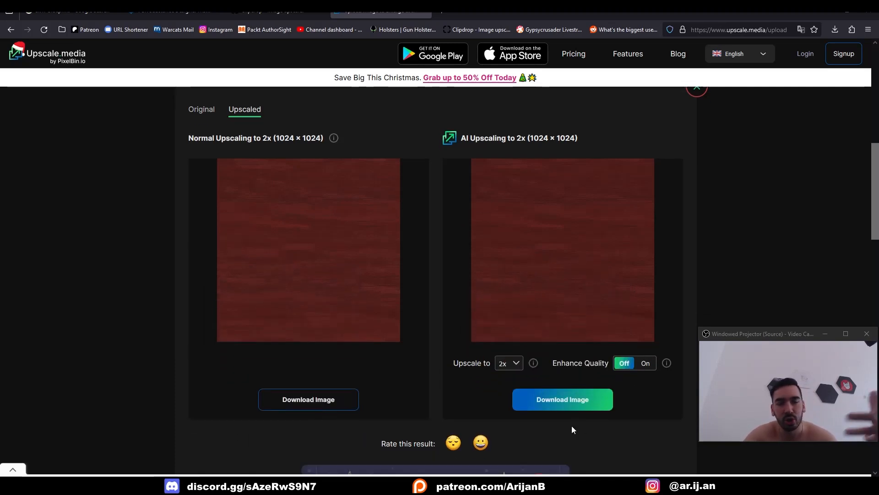
left_click(579, 409)
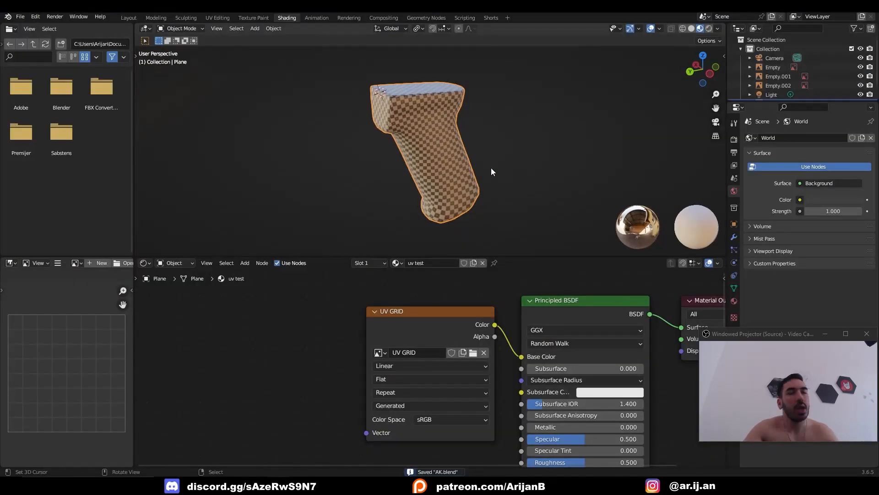
- Switch to Blender, keep the uv test material with a fake user and replace it on the grip with a new material named Handgrip
middle_click_drag(489, 169, 441, 149)
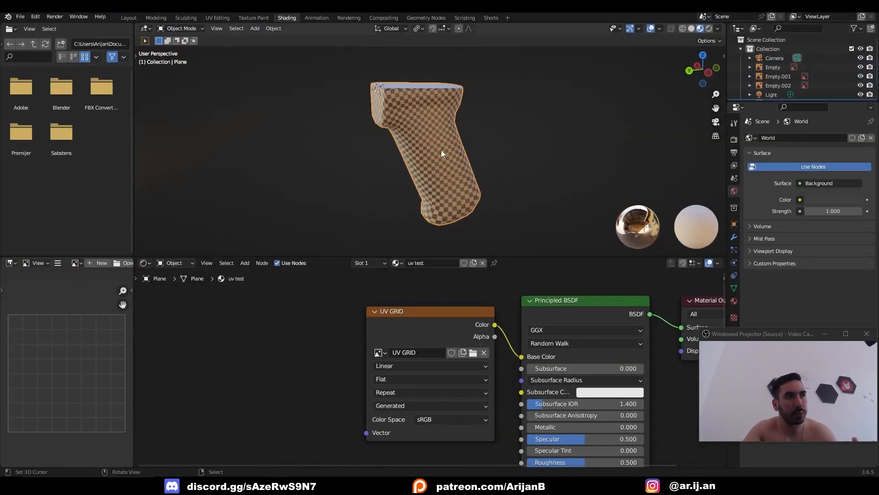
left_click(441, 150)
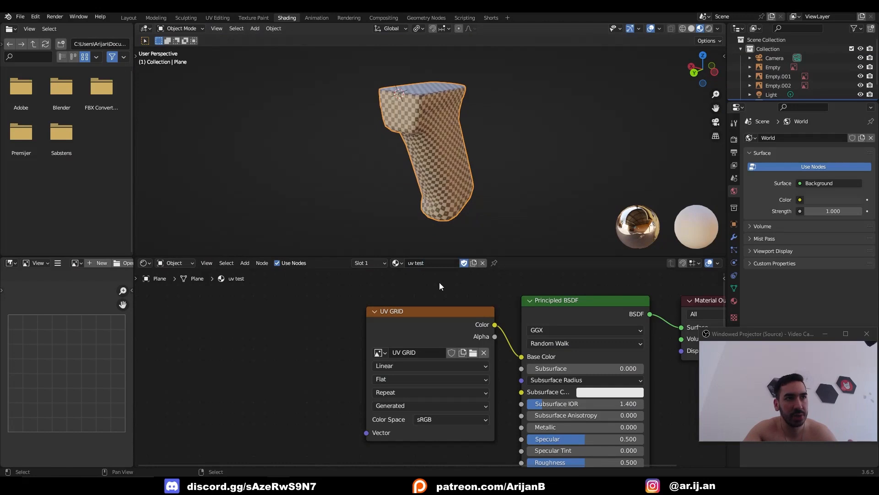
left_click(482, 263)
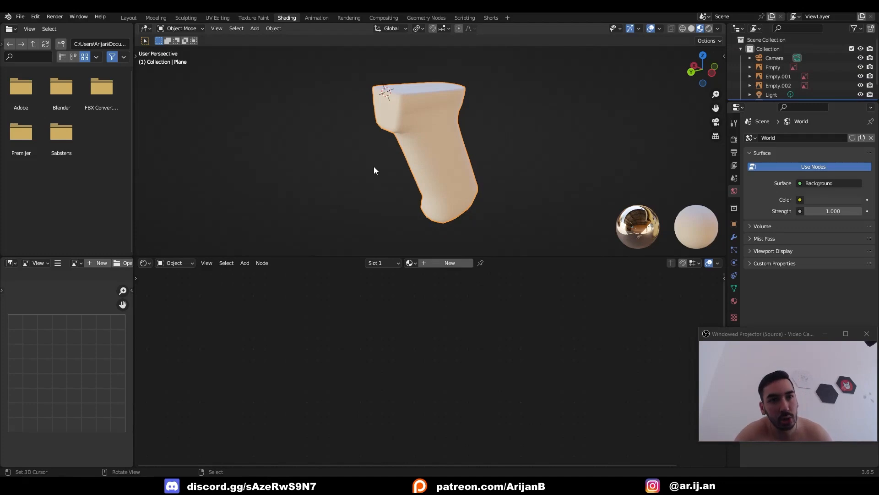
left_click(443, 263)
left_click(434, 265)
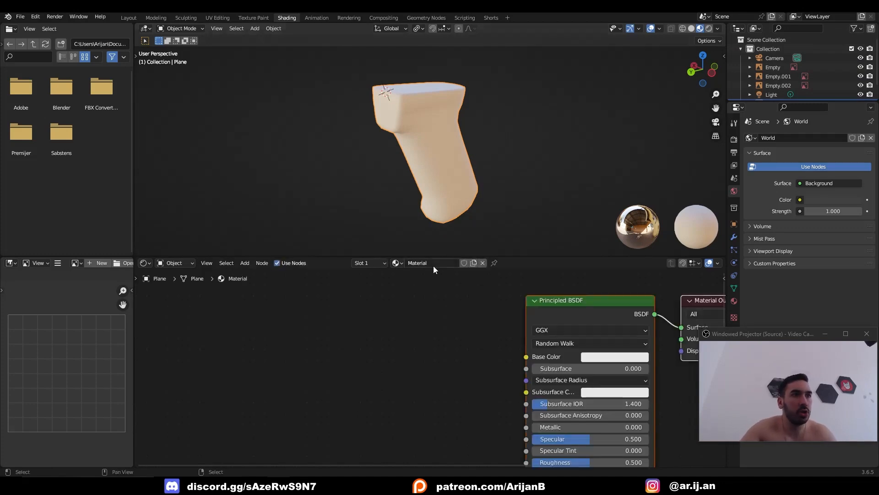
type("Handgrip")
key("Return")
- Add an Image Texture node, load Red_Wood-pHqKs4br_-transformed.png from Downloads and connect its Color output to the Principled BSDF's Base Color
key("shift+a")
left_click(315, 336)
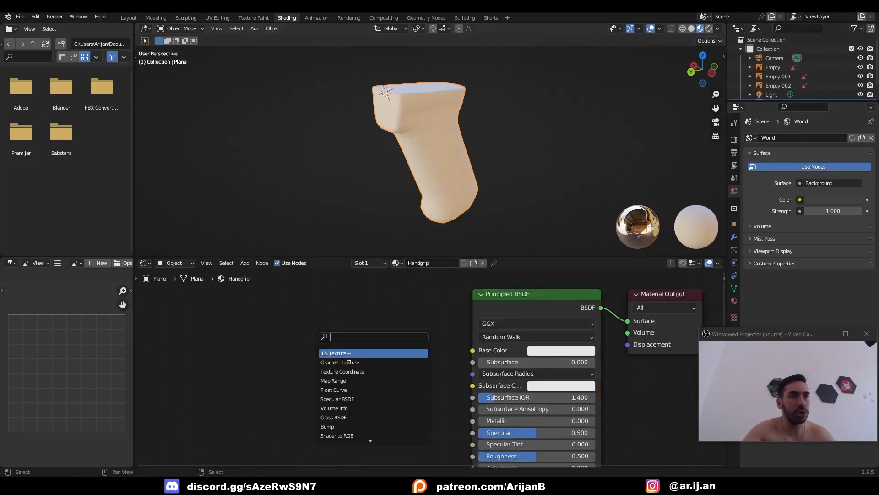
type("im")
left_click(352, 354)
left_click(353, 342)
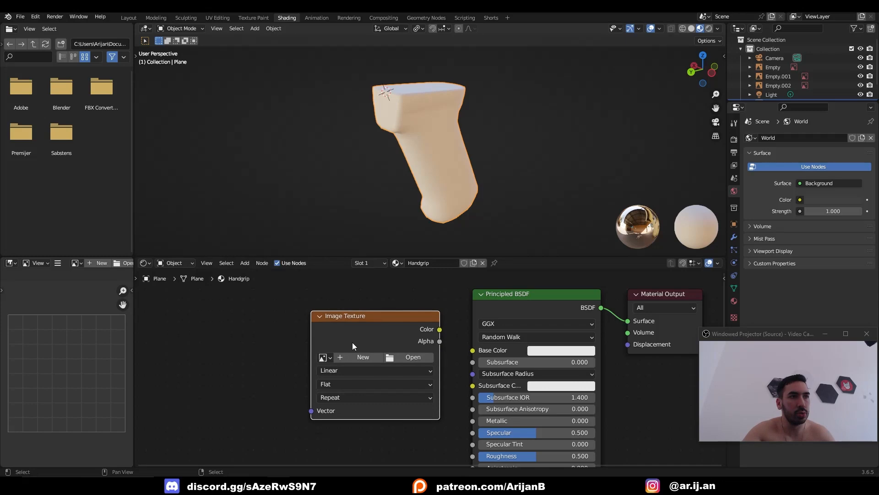
left_click(405, 357)
left_click(239, 222)
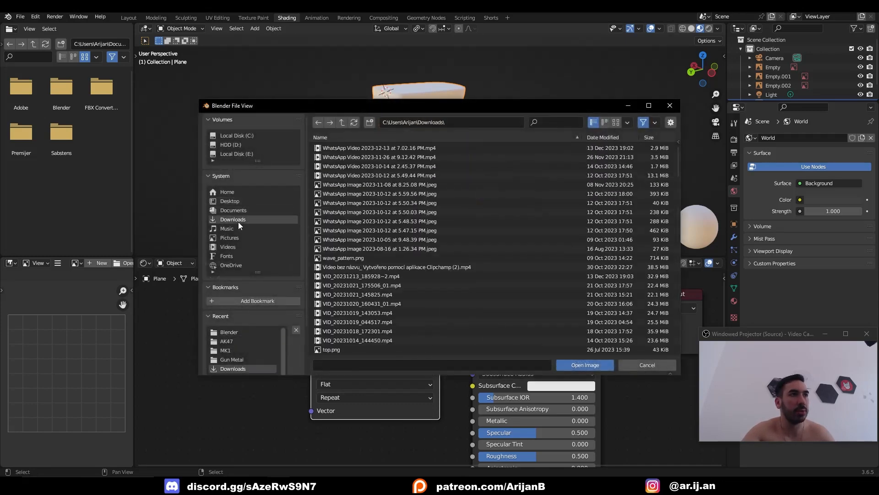
left_click_drag(392, 306, 479, 347)
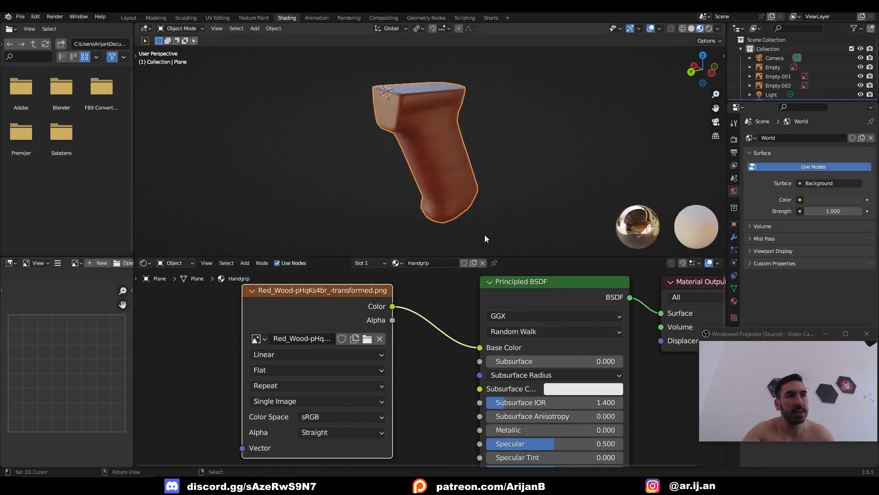
middle_click_drag(485, 234, 348, 136)
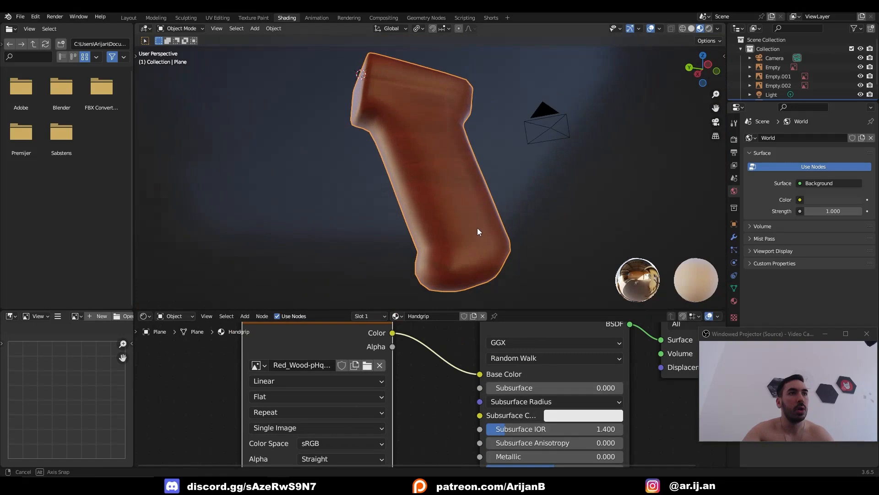
middle_click_drag(477, 228, 427, 232)
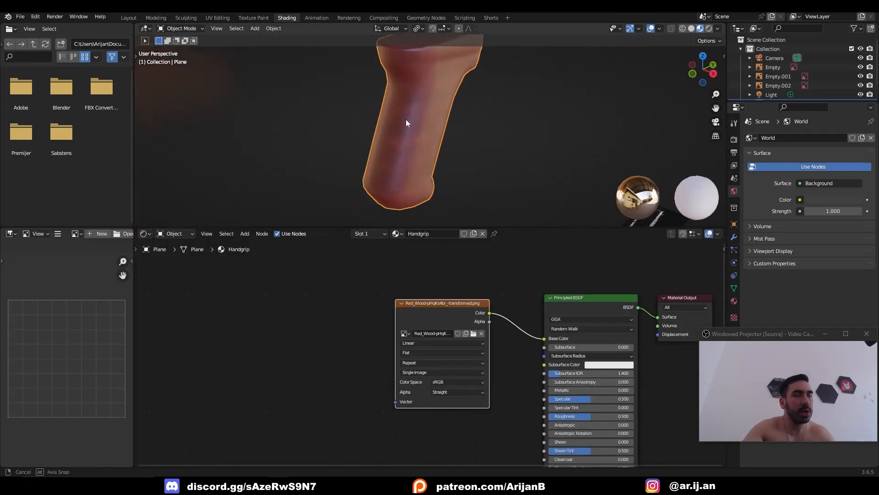
middle_click_drag(406, 119, 381, 114)
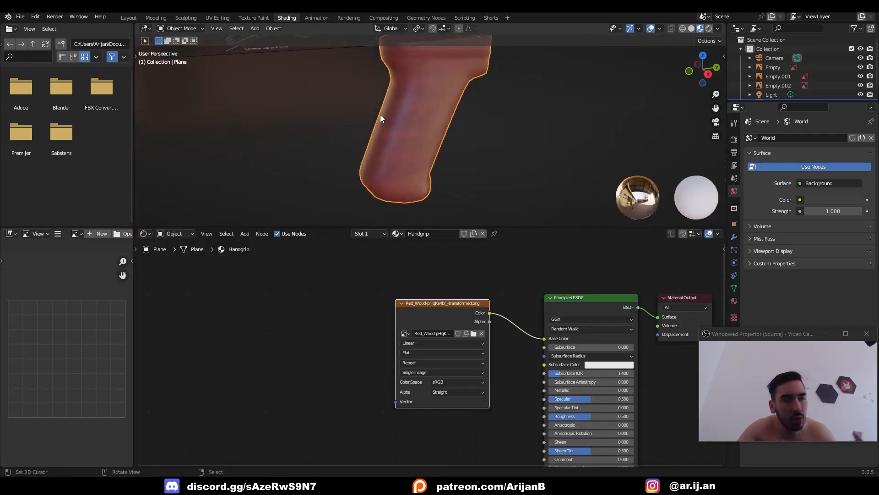
- Check in the add-on preferences whether Node Wrangler is enabled, then close the preferences
left_click(35, 17)
left_click(51, 149)
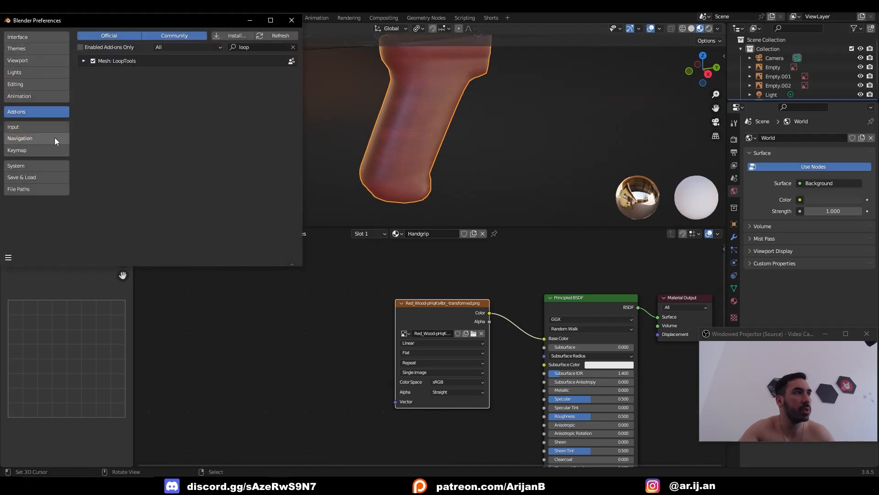
left_click(293, 47)
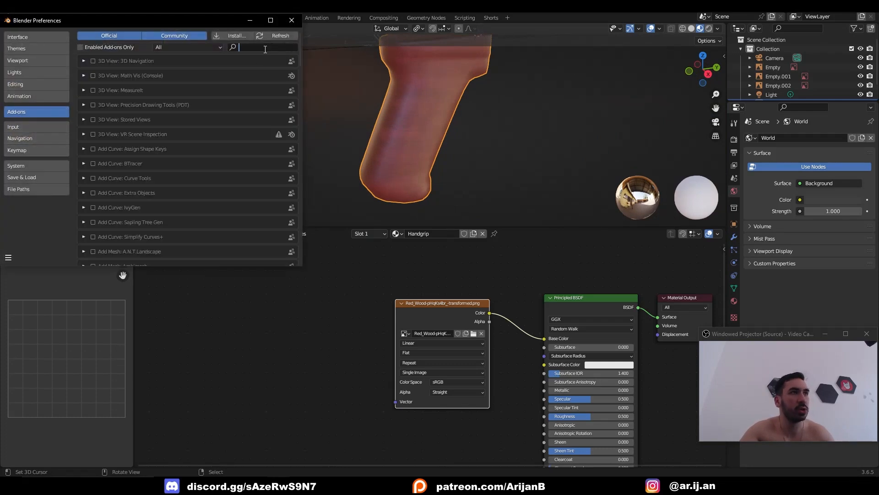
left_click(256, 48)
type("node wr")
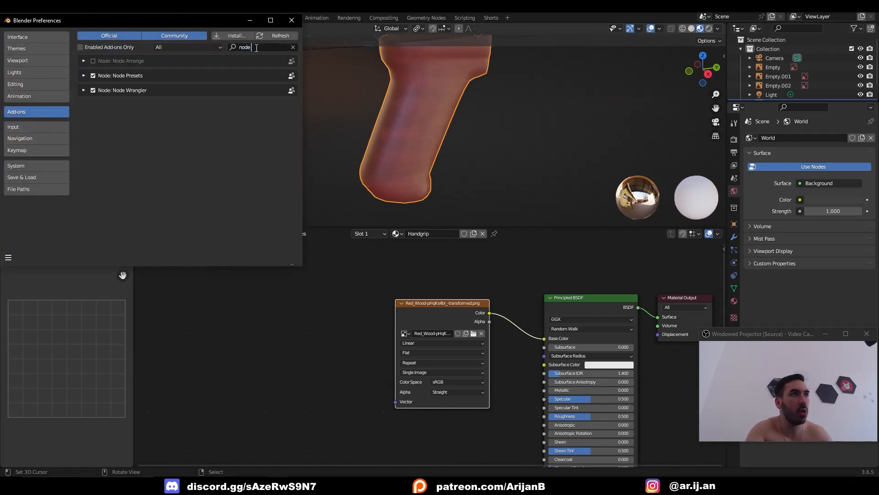
left_click(291, 20)
- Add Texture Coordinate and Mapping nodes to the red wood image texture using Node Wrangler
mouse_move(427, 322)
left_mouse_down()
mouse_move(355, 298)
mouse_move(418, 314)
left_mouse_up()
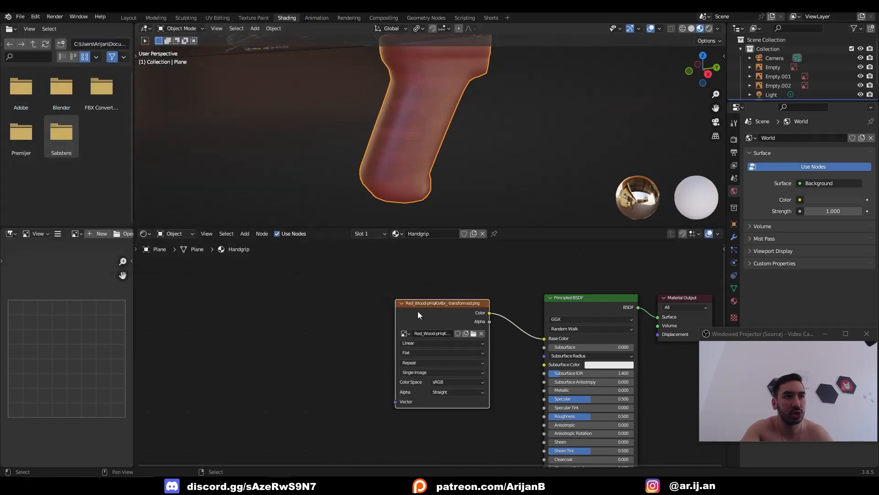
key("ctrl+t")
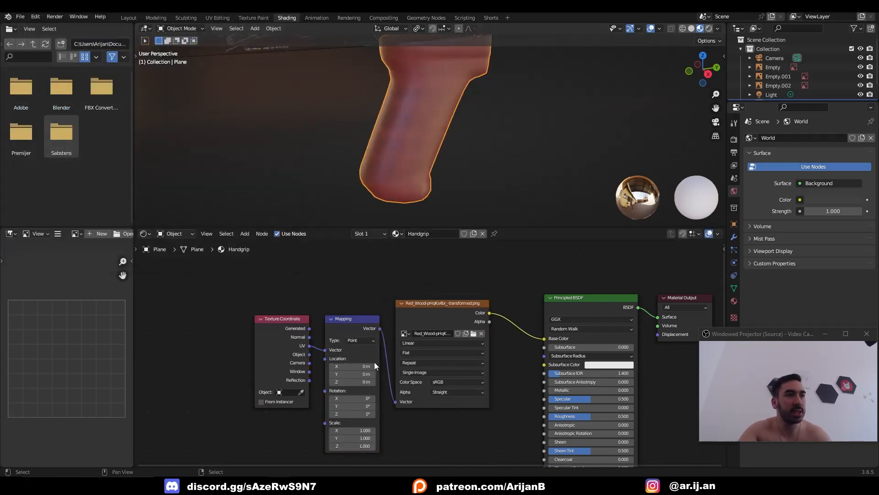
scroll(385, 364, "down", 2)
scroll(397, 378, "up", 4)
middle_click_drag(400, 387, 393, 324)
scroll(387, 323, "up", 3)
scroll(416, 267, "down", 1)
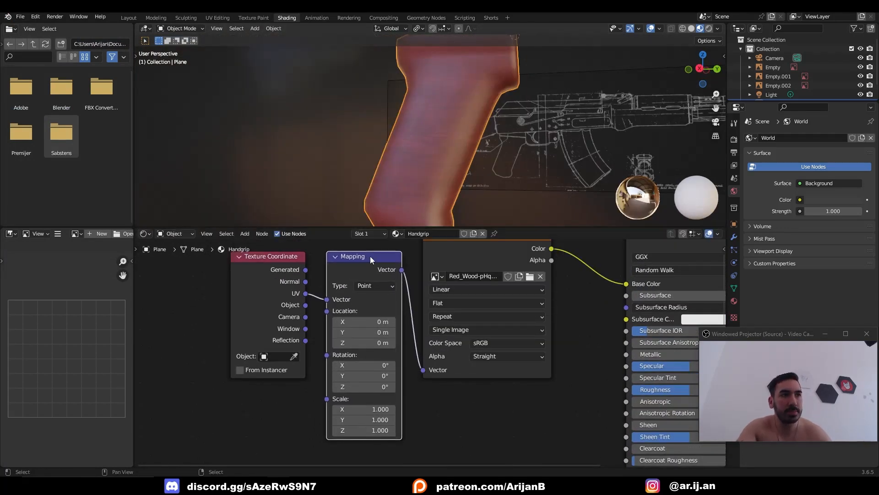
- Enter a Z rotation of 90° for the red wood texture's Mapping node, then adjust it to 79.7°
left_click(361, 390)
type("90")
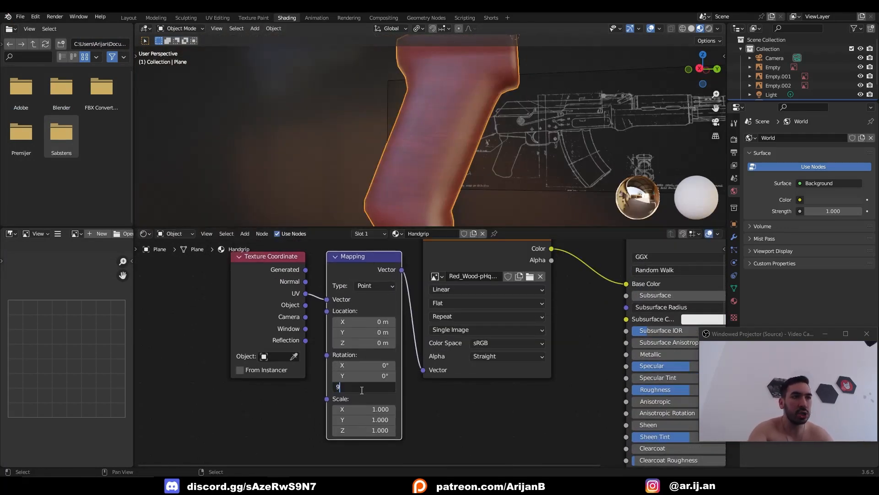
key("Return")
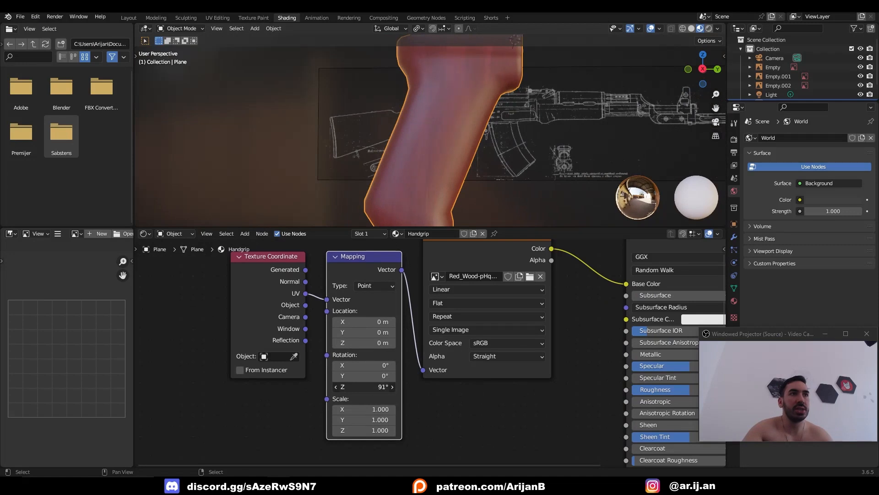
scroll(475, 166, "up", 3)
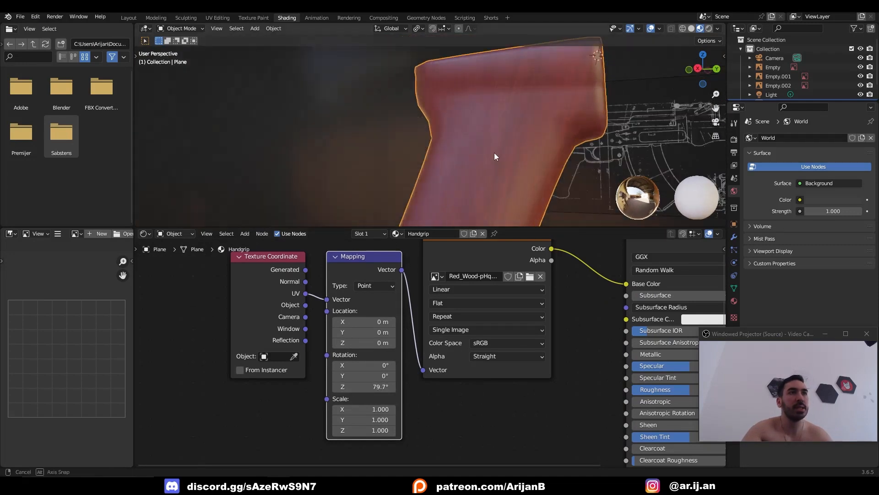
middle_click_drag(494, 152, 276, 154)
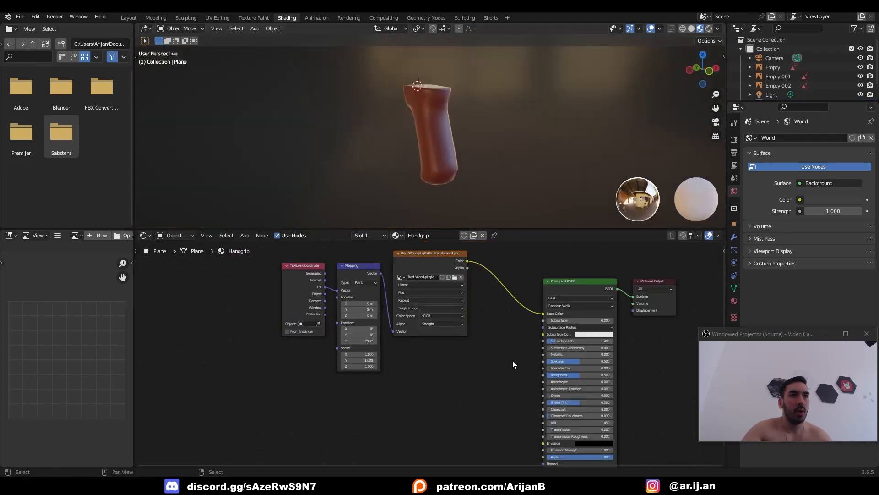
- Add a second Image Texture node below the first and load TCom_Wood_Wenge_1K_roughness.tif from Downloads
middle_click_drag(512, 360, 487, 306)
key("shift+a")
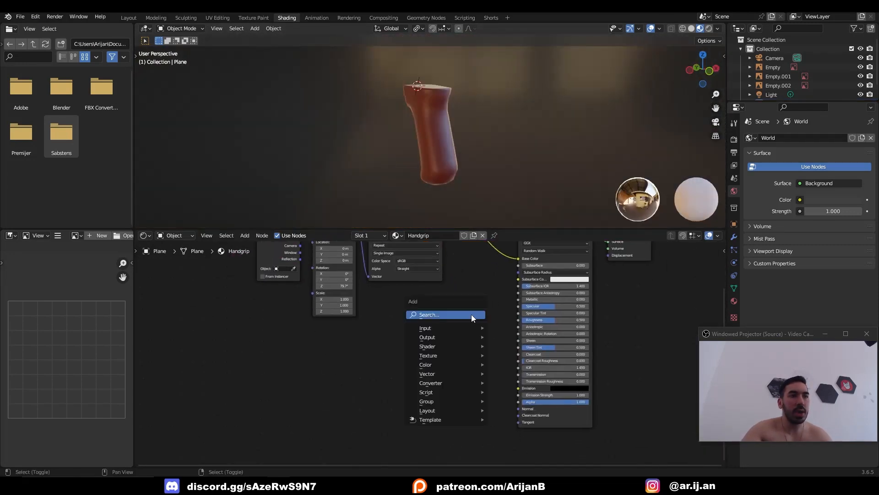
left_click(471, 314)
type("im")
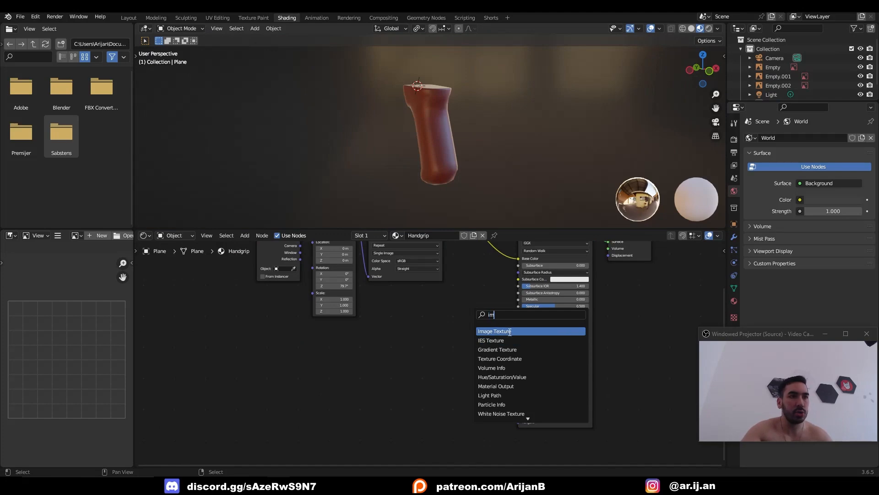
left_click(513, 332)
left_click(431, 349)
scroll(432, 352, "up", 3)
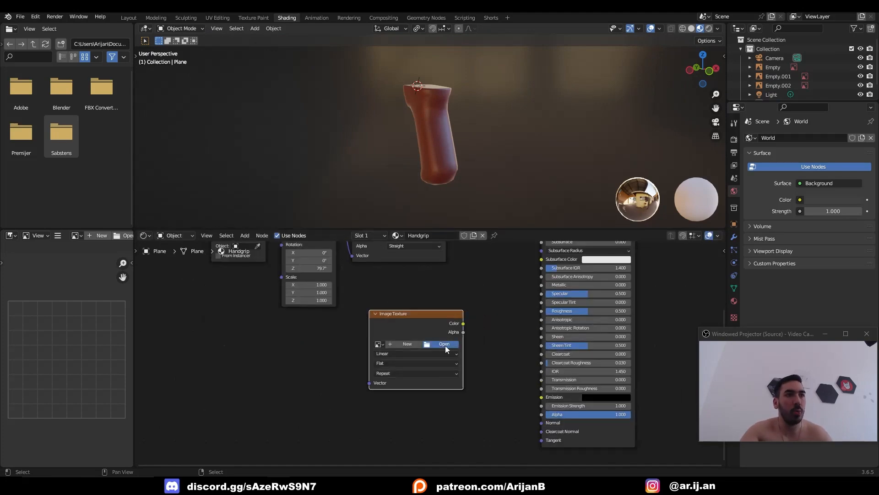
left_click(445, 346)
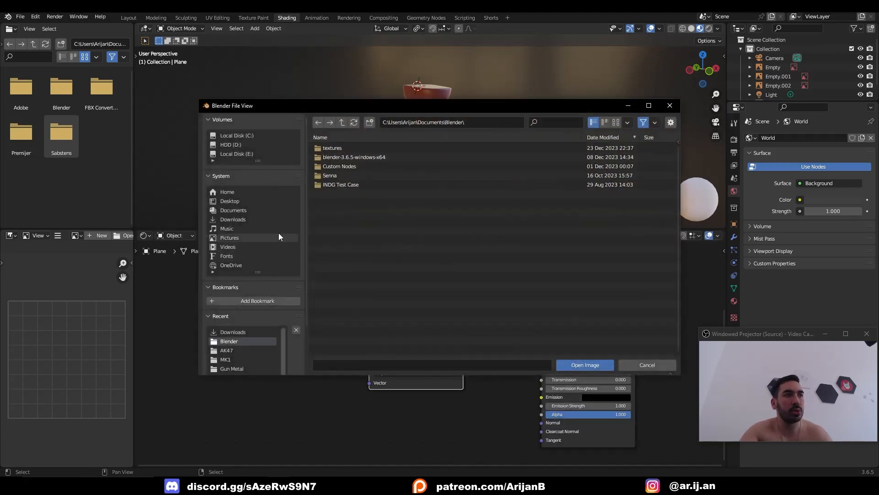
left_click(243, 220)
double_click(377, 158)
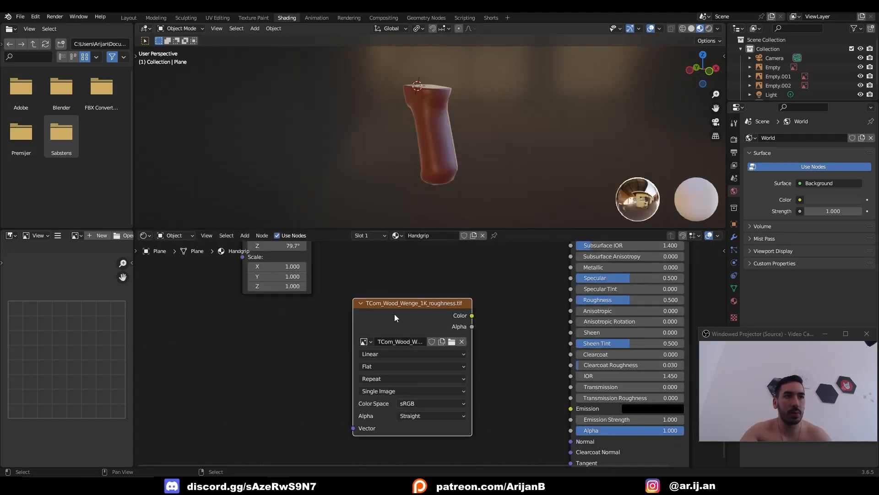
- Set the roughness texture's color space to Non-Color and connect its Color output to the Principled BSDF's Roughness
left_click_drag(394, 314, 372, 311)
left_click(394, 399)
left_click(399, 336)
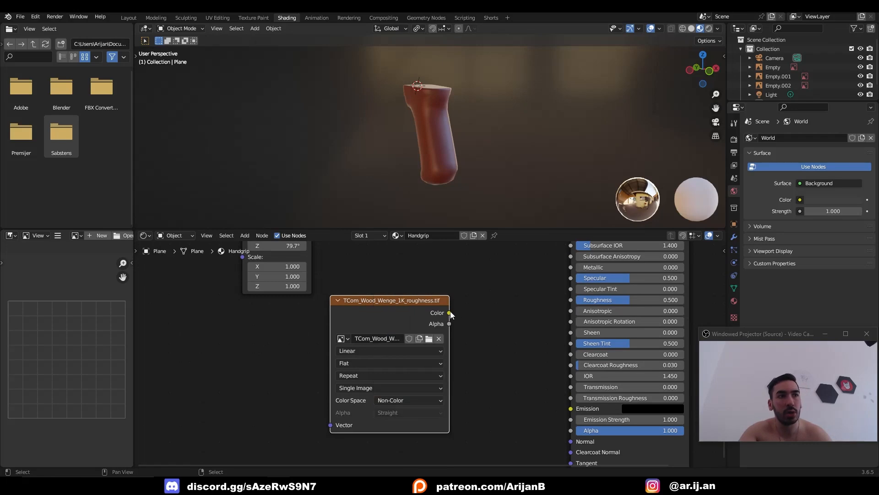
left_click_drag(450, 312, 570, 301)
scroll(487, 152, "up", 5)
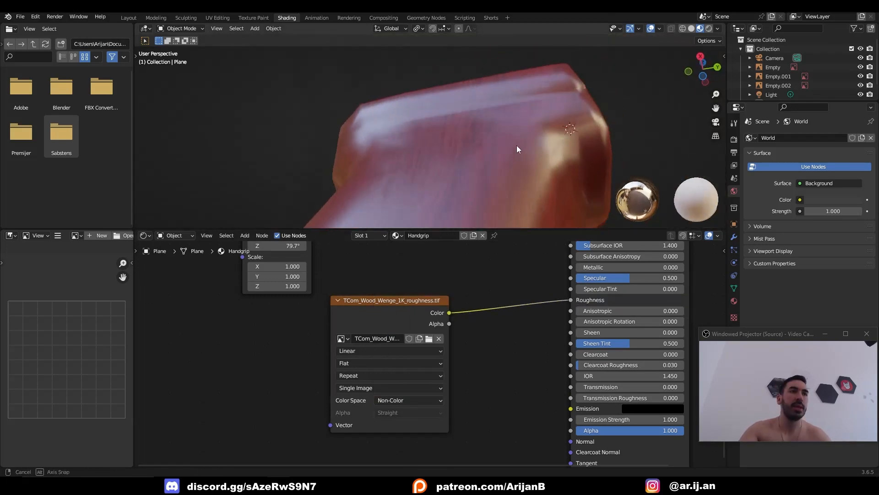
middle_click_drag(517, 145, 387, 158)
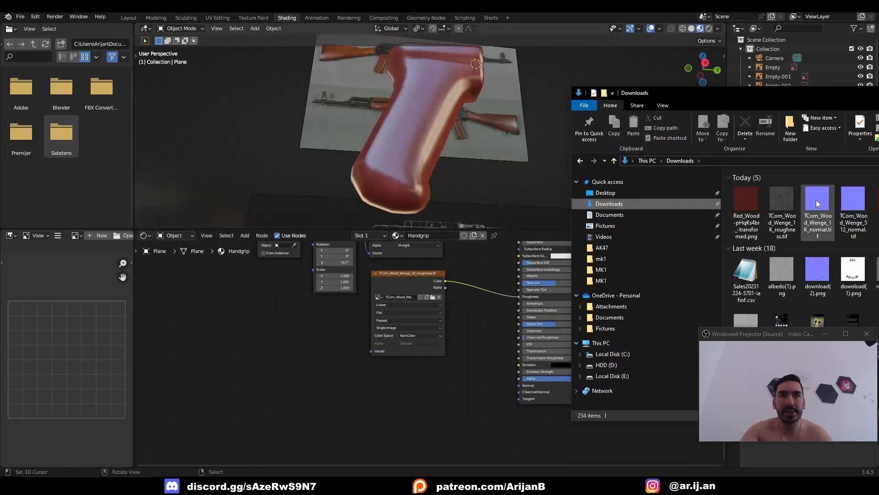
- Bring TCom_Wood_Wenge_1K_normal.tif from the Downloads folder into the node graph below the roughness texture and set its color space to Non-Color
left_click_drag(820, 203, 376, 402)
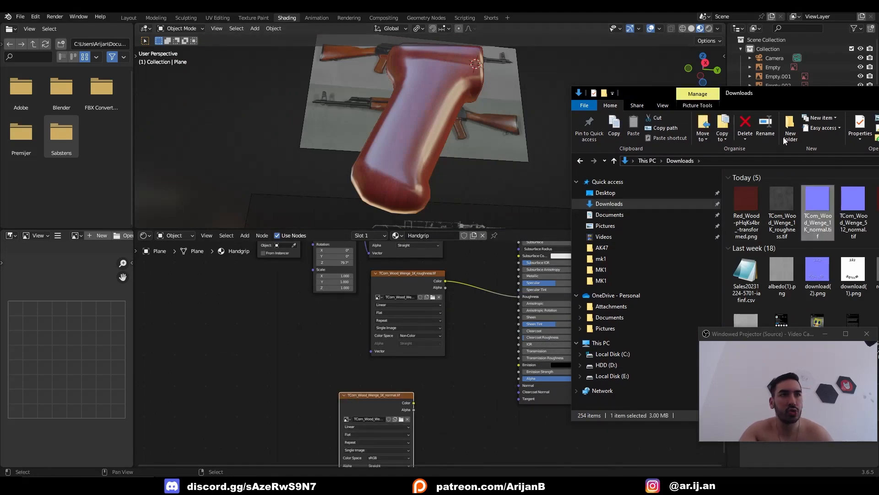
left_click(445, 377)
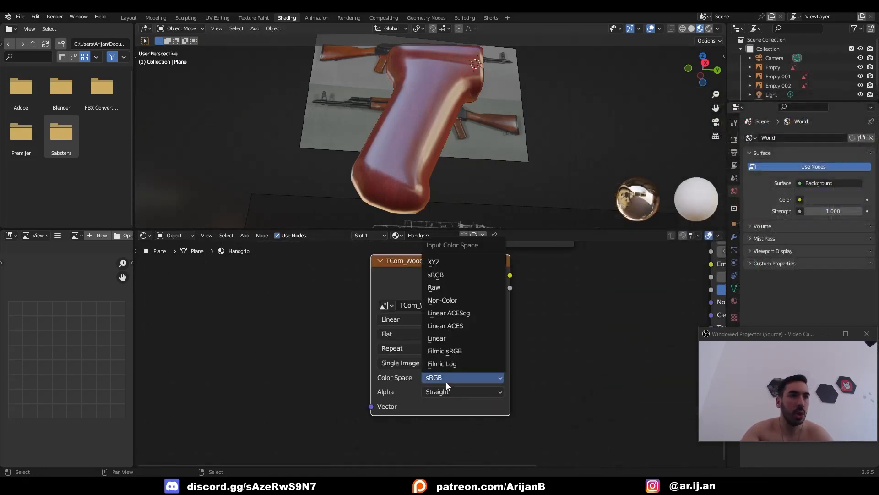
left_click(457, 300)
left_click_drag(459, 297, 351, 309)
- Add a Normal Map node and connect the normal texture's Color through it to the Principled BSDF's Normal input
key("shift+a")
type("nor")
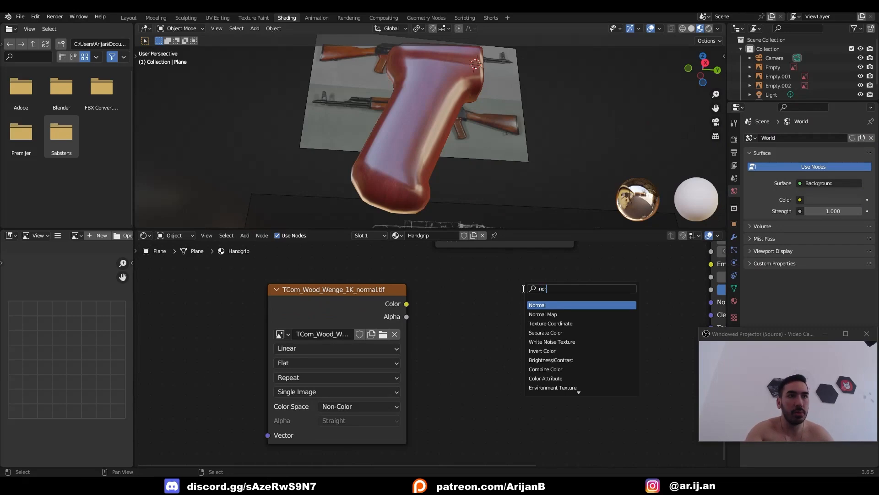
left_click(558, 315)
left_click(536, 303)
middle_click_drag(536, 303, 352, 335)
left_click_drag(223, 335, 316, 378)
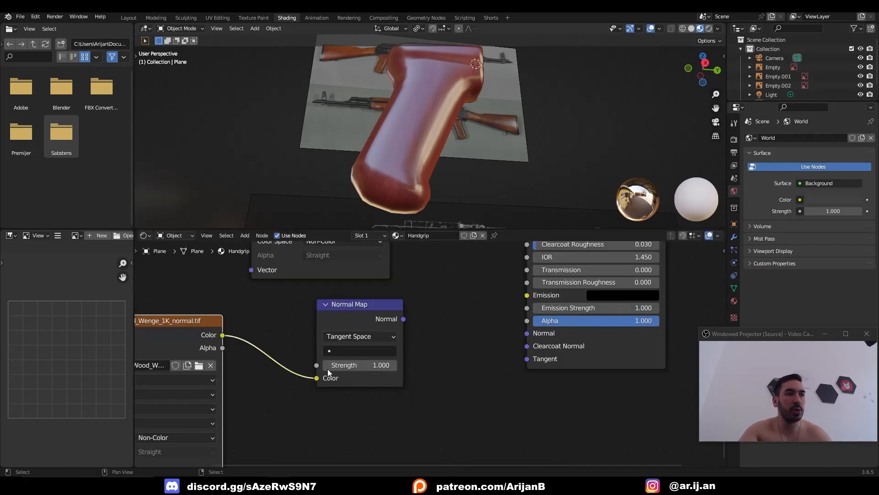
left_click_drag(403, 319, 527, 333)
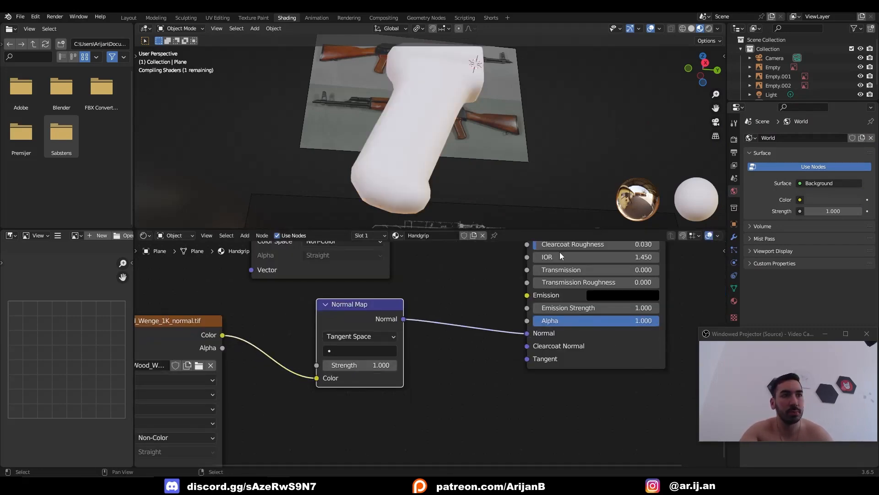
scroll(560, 251, "down", 1)
middle_click_drag(527, 192, 440, 148)
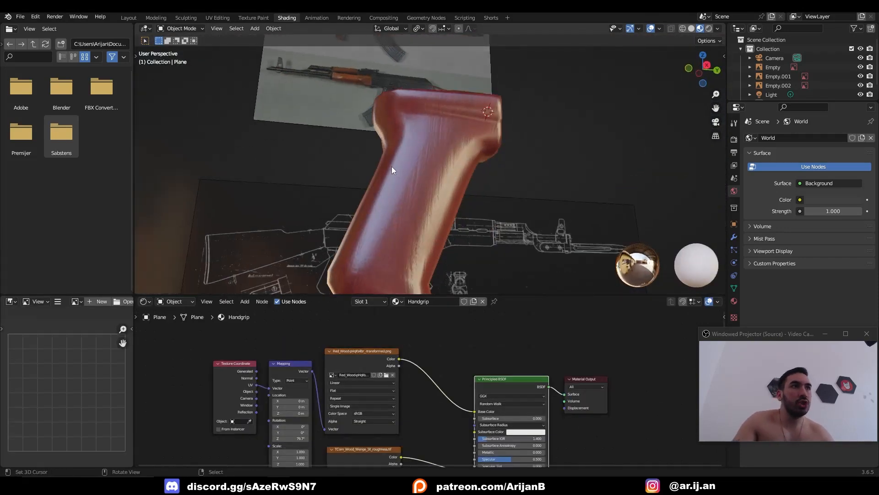
middle_click_drag(392, 166, 552, 164)
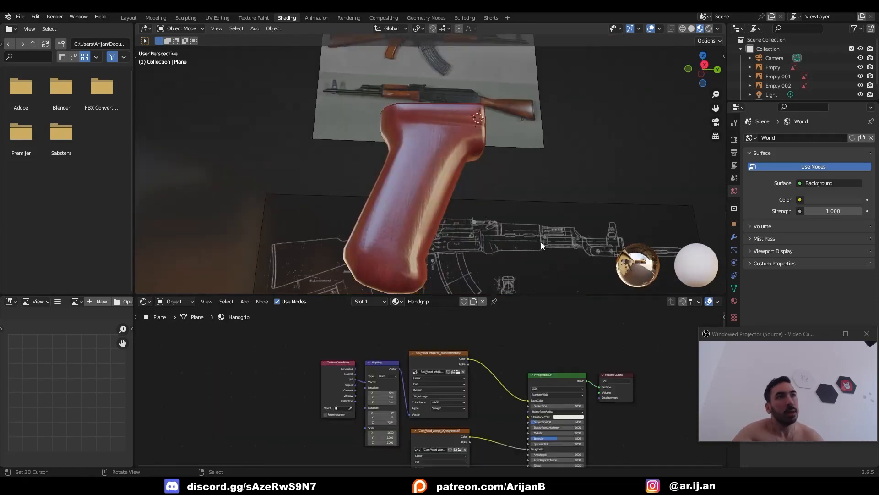
middle_click_drag(541, 242, 486, 133)
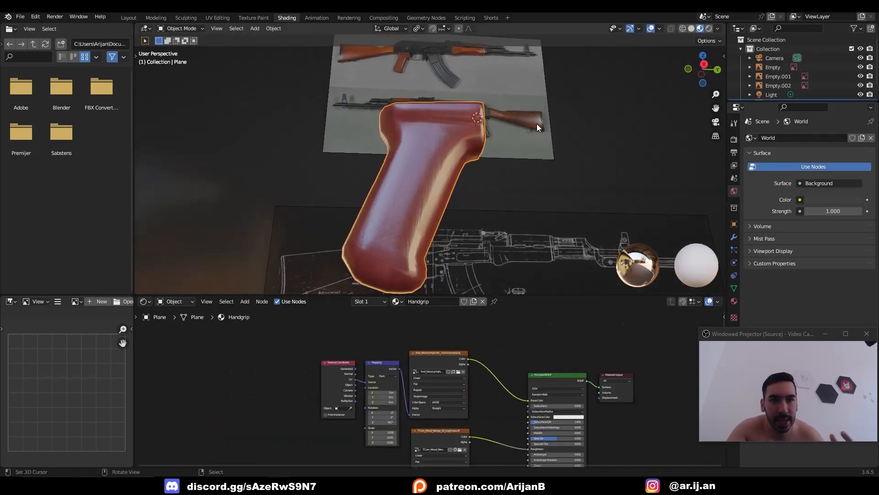
- Move the red wood texture nodes aside and insert a Hue/Saturation/Value node between the texture's Color output and Base Color
scroll(529, 339, "up", 3)
key("g")
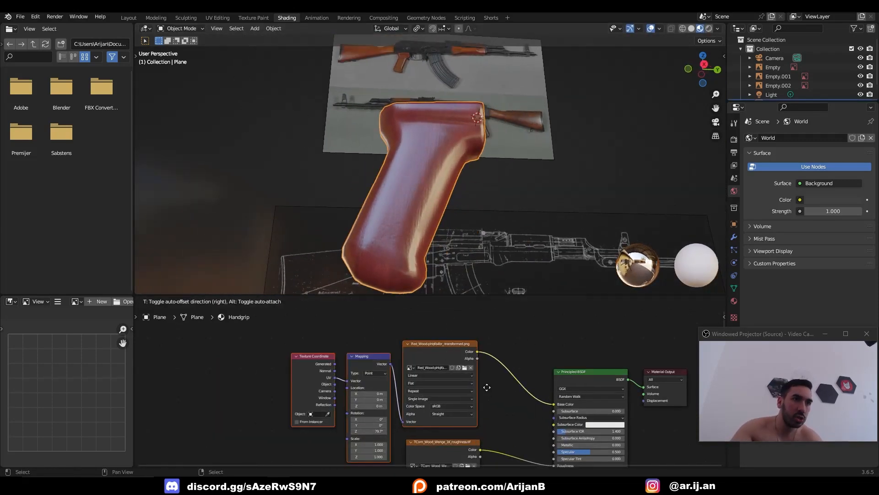
left_click(437, 382)
left_click(402, 357)
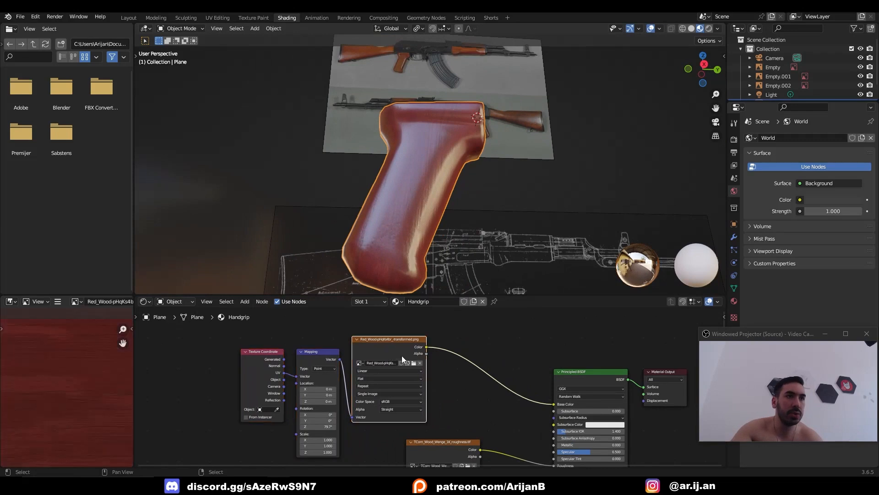
scroll(440, 366, "up", 1)
middle_click_drag(438, 379, 443, 355)
scroll(443, 358, "up", 1)
key("shift+a")
type("hue")
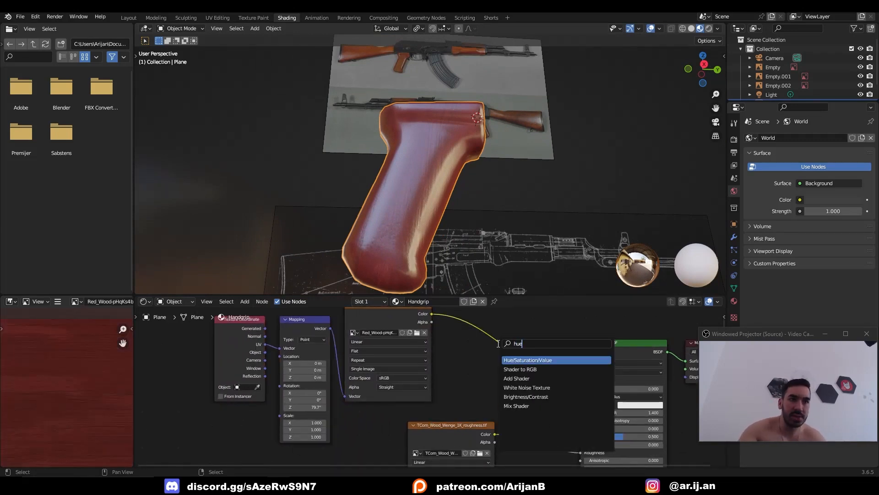
key("Return")
left_click(509, 326)
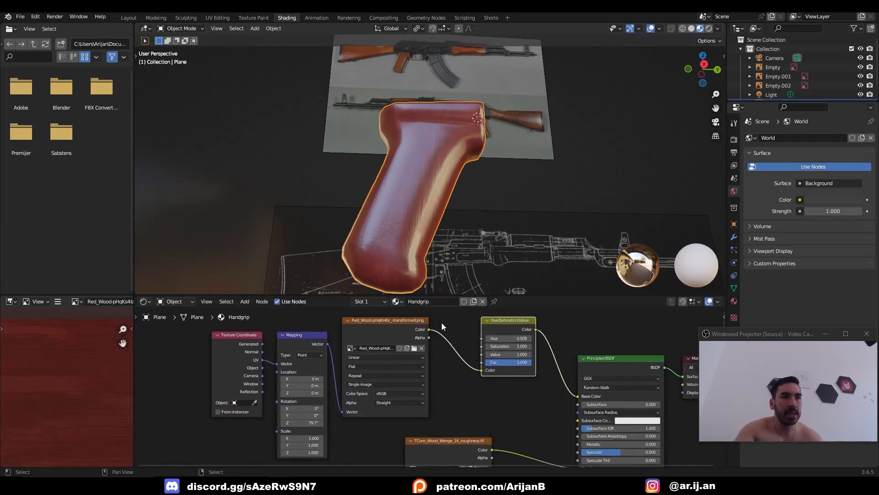
left_click_drag(413, 323, 413, 320)
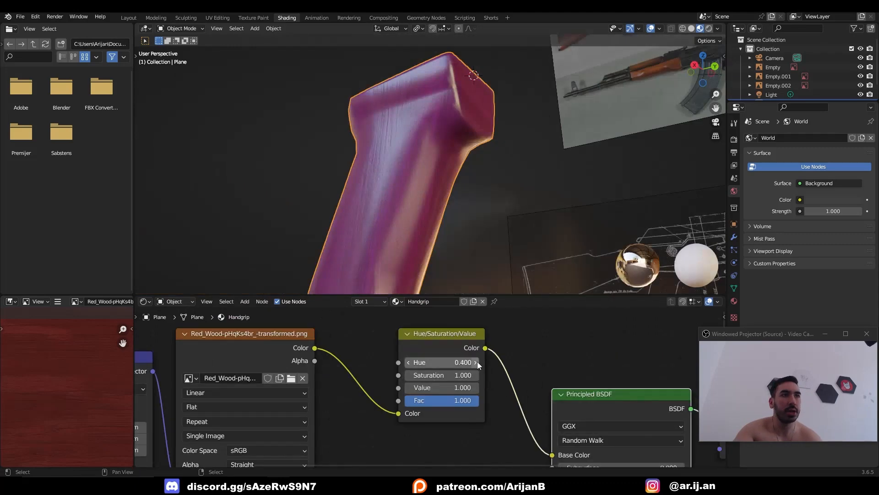
- Set the Hue of the Hue/Saturation/Value node to 0.52
left_click(477, 361)
left_click(408, 362)
left_click(432, 362)
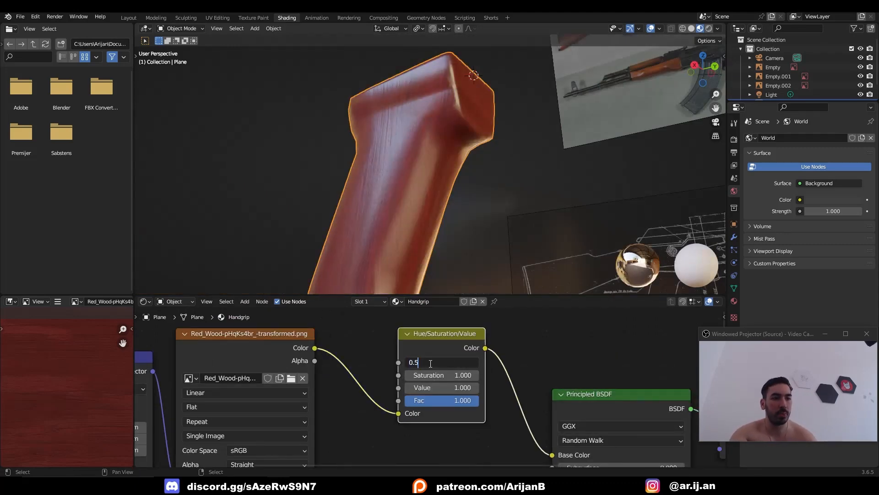
type("3")
key("Return")
middle_click_drag(474, 205, 573, 223)
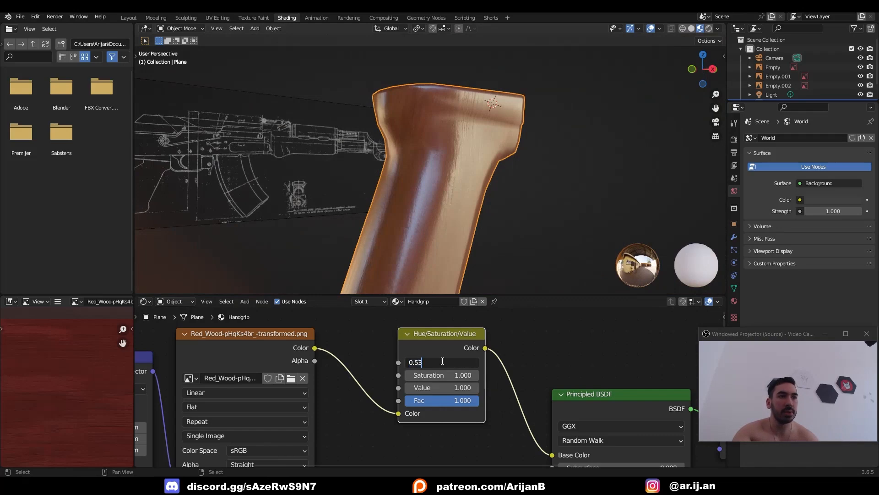
type("2")
key("Return")
middle_click_drag(463, 192, 307, 187)
- Reduce the Value of the Hue/Saturation/Value node to 0.7
left_click(409, 389)
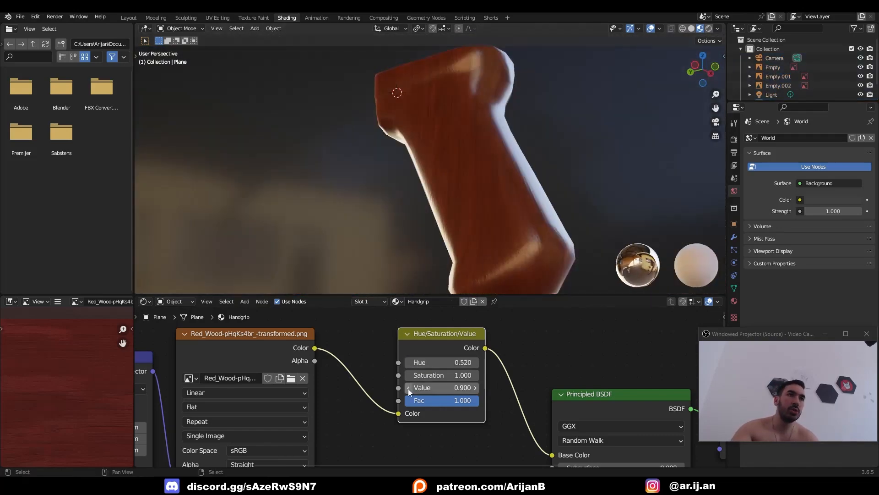
left_click(409, 388)
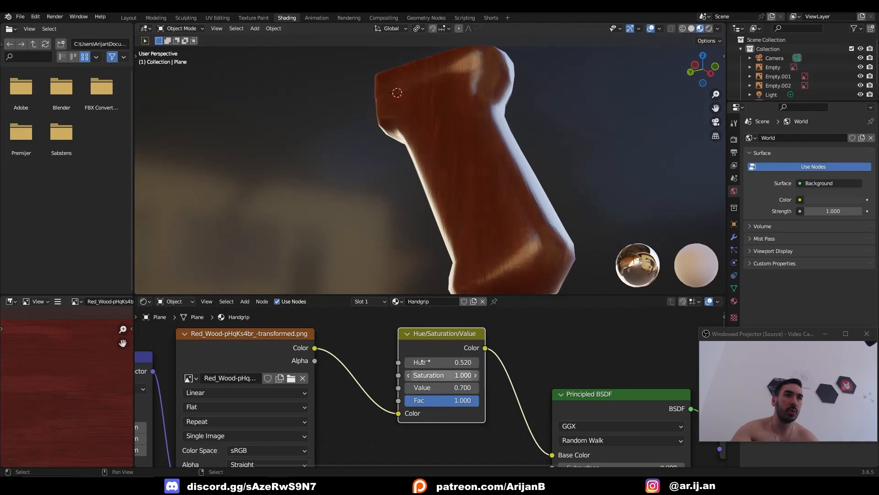
middle_click_drag(426, 220, 415, 273)
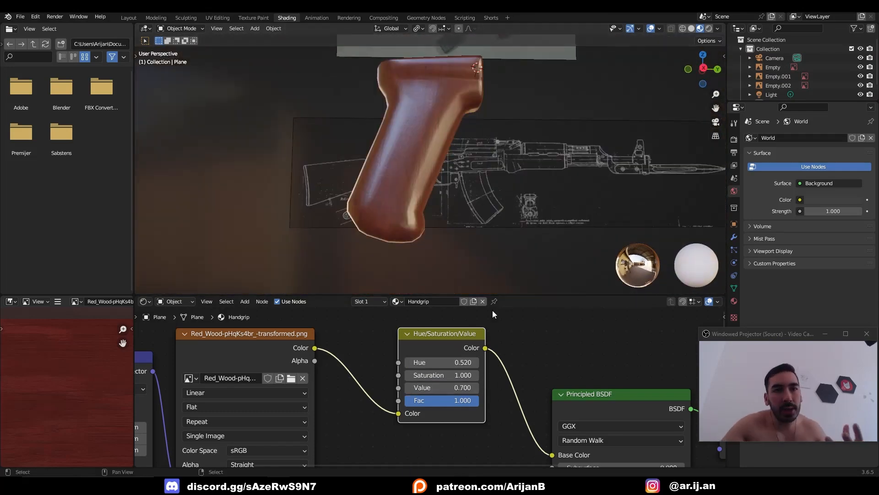
middle_click_drag(422, 167, 298, 290)
scroll(426, 366, "down", 2)
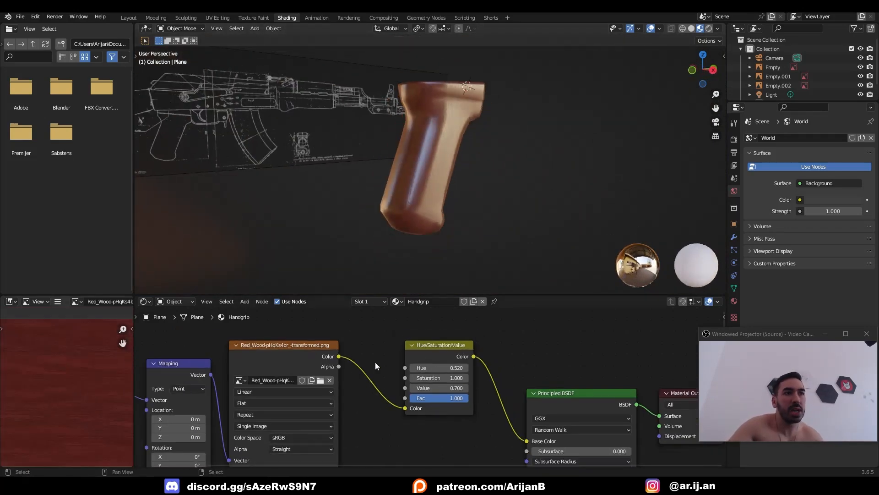
scroll(308, 350, "down", 2)
middle_click_drag(405, 172, 467, 147)
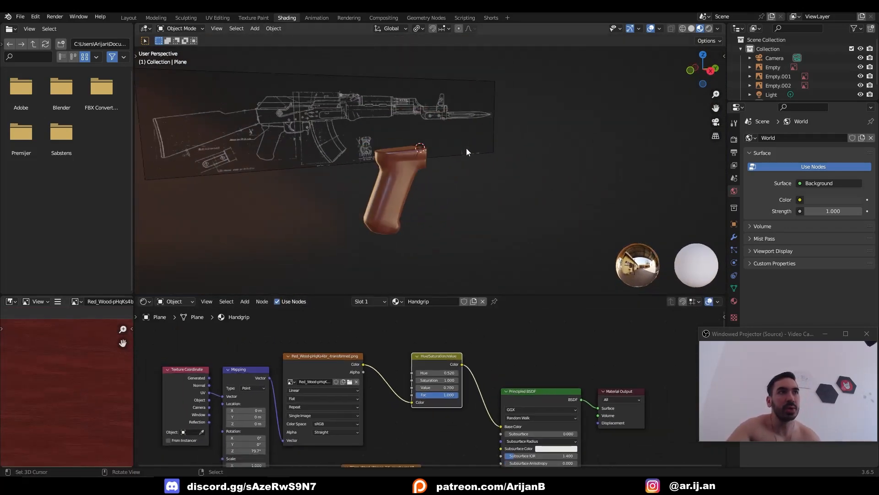
right_click(225, 132)
right_click(394, 193)
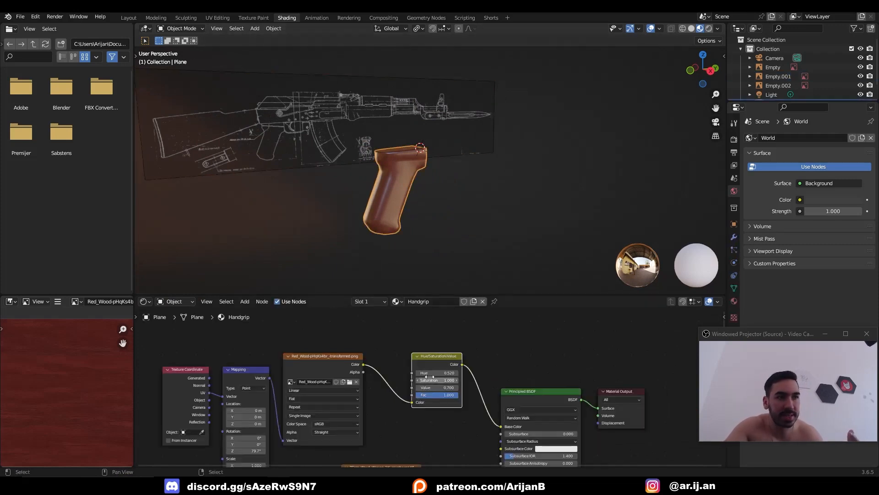
middle_click_drag(411, 374, 422, 381)
scroll(422, 382, "down", 1)
scroll(94, 377, "down", 4)
scroll(90, 378, "up", 3)
scroll(61, 378, "down", 3)
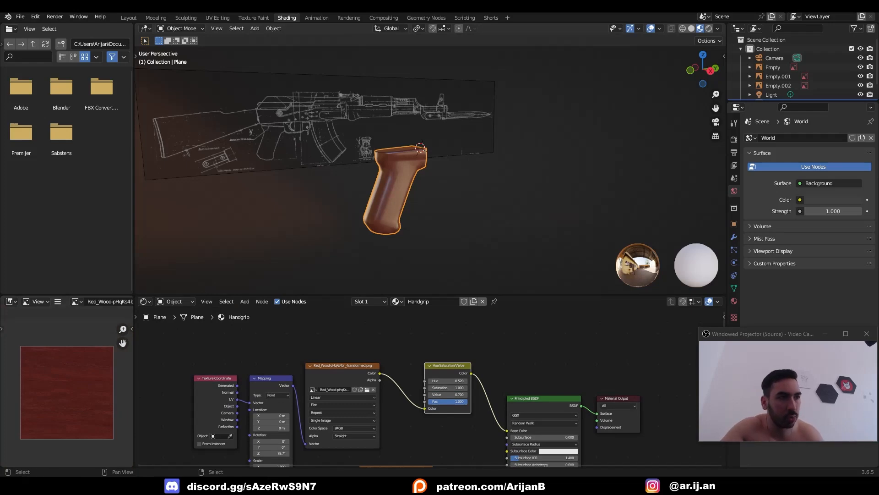
- Switch to Paint.NET and open Red_Wood-pHqKs4br_-transformed.png from the Downloads folder
left_click(217, 483)
key("ctrl+o")
left_click(231, 154)
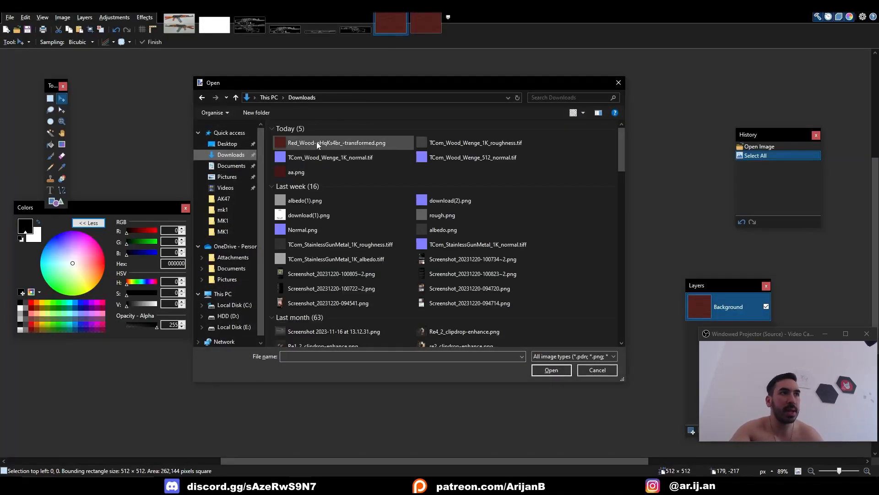
double_click(320, 143)
- Set the wood image's hue to 11 and lightness to -10, and save it over the original file
left_click(115, 17)
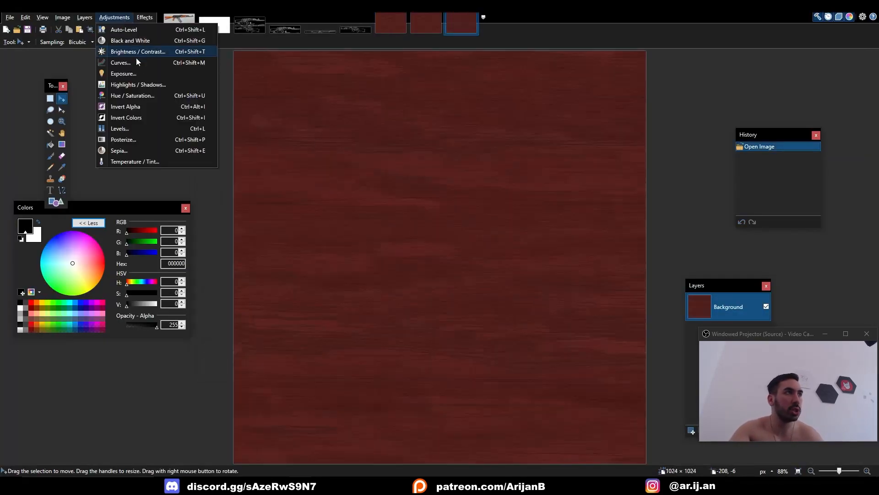
left_click(130, 92)
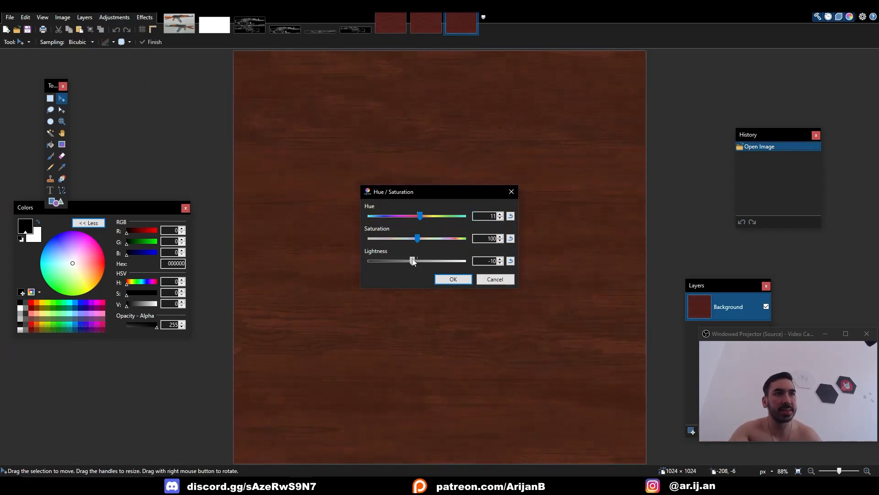
left_click(453, 279)
key("ctrl+s")
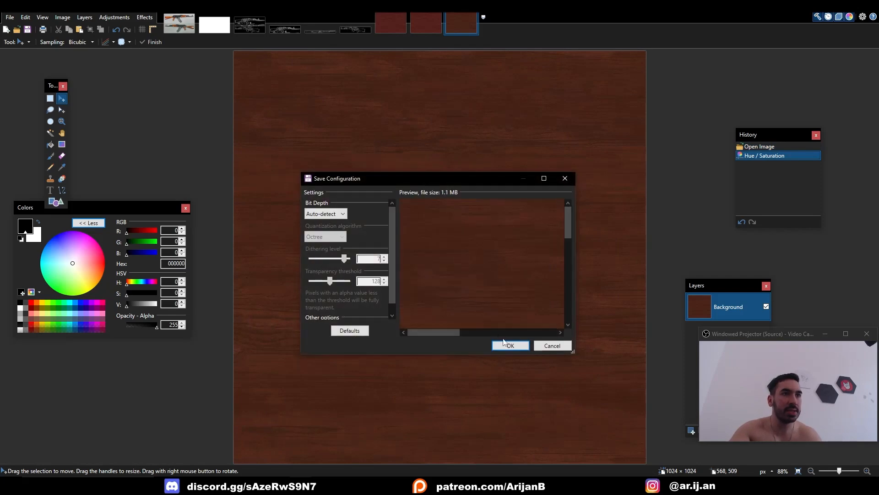
left_click(505, 345)
- Return to Blender, reload the edited Red_Wood image in its texture node, and connect its Color directly to Base Color
key("alt+Tab")
left_click(361, 379)
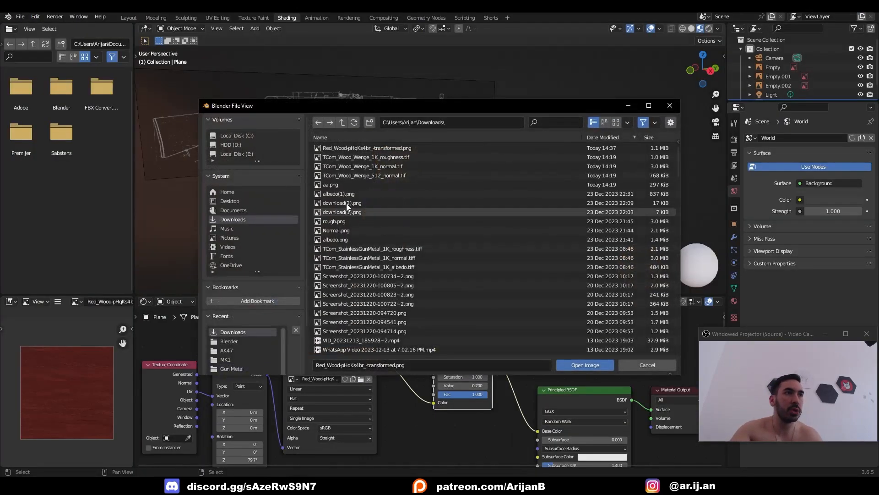
double_click(371, 148)
scroll(455, 336, "up", 2)
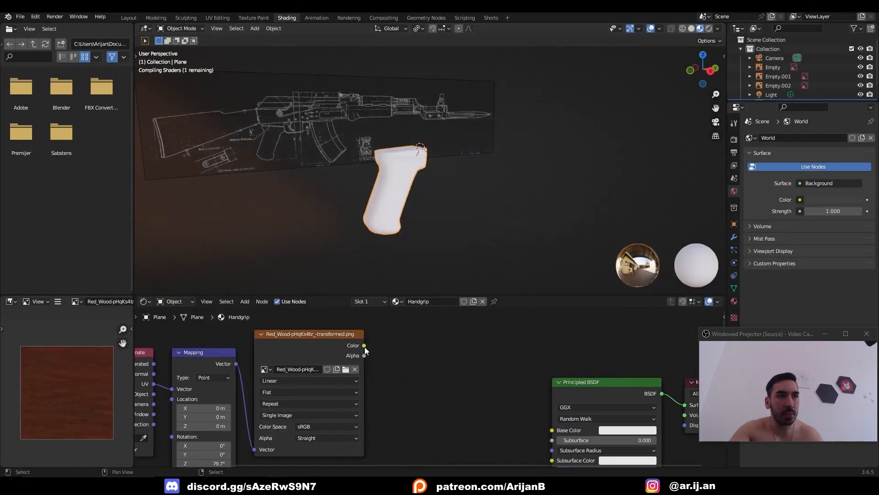
left_click_drag(364, 345, 553, 430)
middle_click_drag(429, 183, 391, 196)
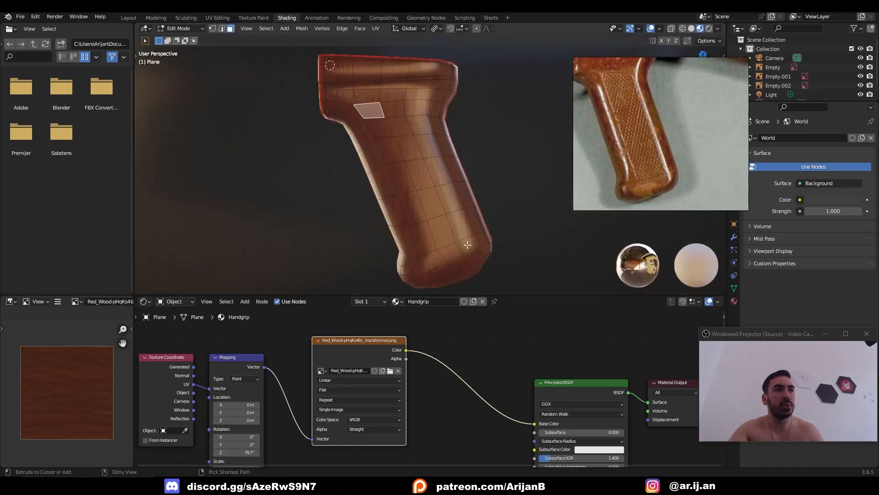
- Try out face-region selections for the knurled panel on each side of the grip against the reference photo
left_click(467, 245, "ctrl+shift")
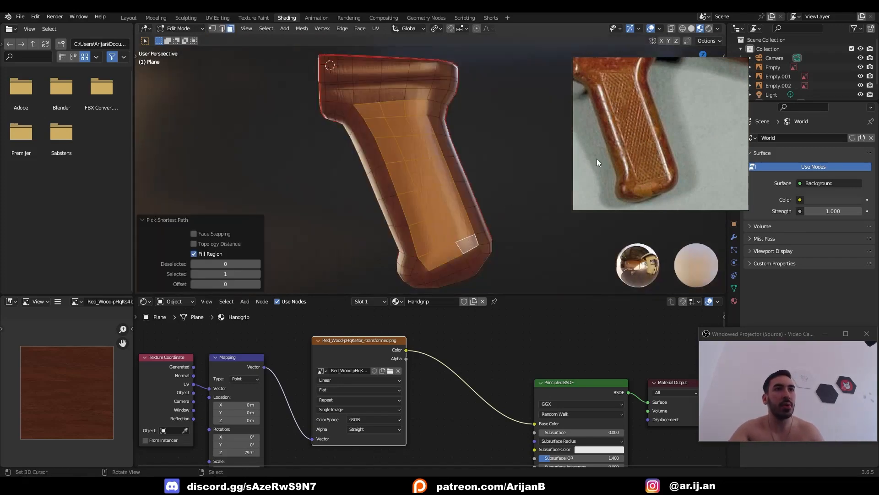
key("KP_3")
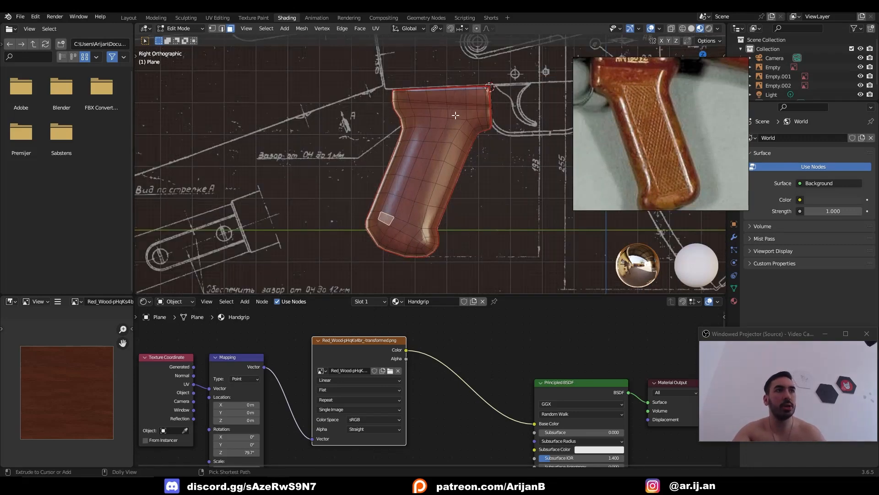
left_click(456, 115, "ctrl+shift")
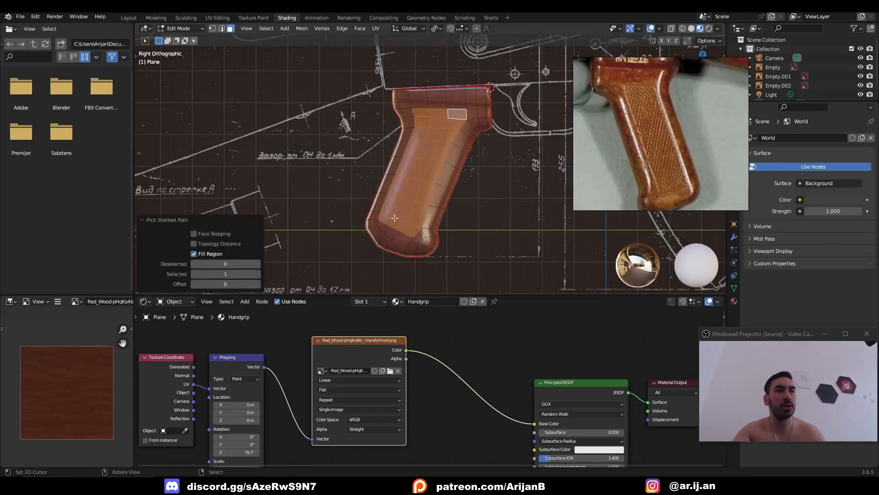
left_click(386, 220)
scroll(448, 128, "up", 2)
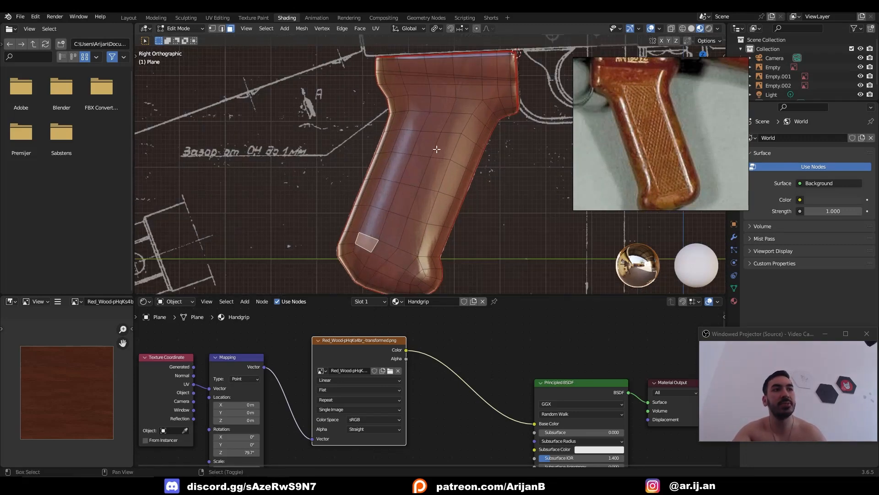
left_click(461, 109, "ctrl+shift")
scroll(456, 119, "down", 1)
key("shift+z")
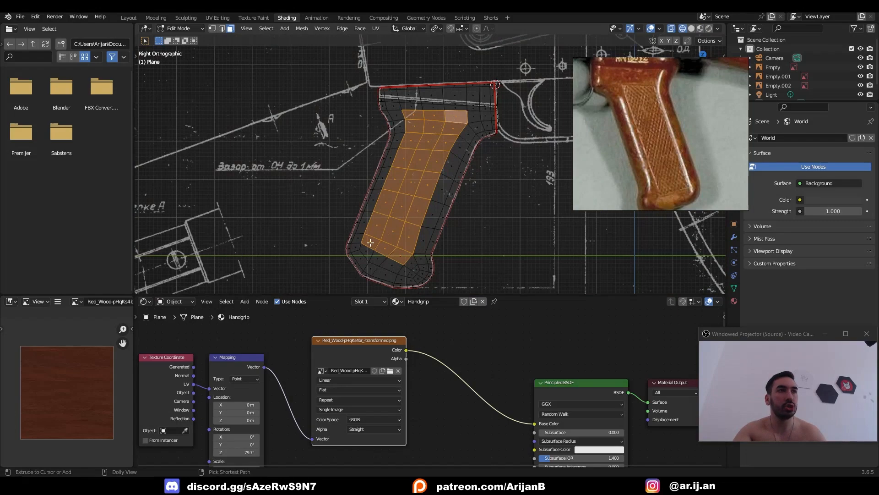
right_click(370, 243, "ctrl+shift")
- Slide a vertex at the upper rear of the grip's side panel to even out the panel's edge flow
middle_click_drag(303, 208, 456, 190)
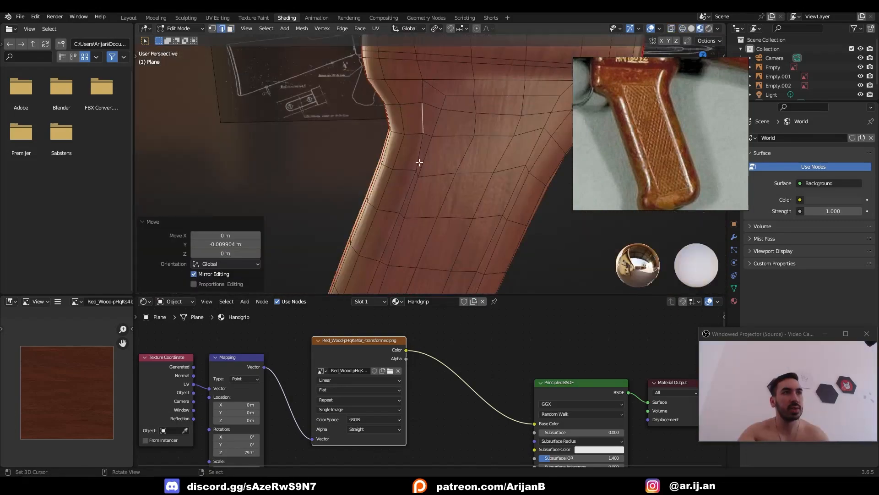
right_click(419, 163)
key("1")
right_click(415, 169)
mouse_move(415, 169)
middle_mouse_down()
mouse_move(485, 181)
mouse_move(447, 173)
mouse_move(426, 181)
middle_mouse_up()
right_click(431, 173)
key("shift+v")
left_click(428, 185)
- Slide another vertex on the panel outline along its edge and check the grip's shape in Object Mode
key("shift+z")
right_click(390, 138)
key("shift+z")
mouse_move(392, 138)
middle_mouse_down()
mouse_move(408, 152)
mouse_move(457, 129)
mouse_move(459, 158)
middle_mouse_up()
key("shift+v")
left_click(408, 158)
mouse_move(459, 197)
middle_mouse_down("shift")
mouse_move(463, 141)
mouse_move(452, 190)
mouse_move(446, 146)
mouse_move(438, 167)
mouse_move(435, 152)
mouse_move(454, 142)
middle_mouse_up("shift")
right_click(424, 125)
key("Tab")
scroll(426, 128, "down", 3)
key("Tab")
scroll(447, 146, "up", 2)
right_click(438, 139)
key("shift+z")
key("shift+z")
- Select the lengthwise edge paths of the grip's side panels and straighten them with LoopTools
key("2")
scroll(454, 142, "down", 3)
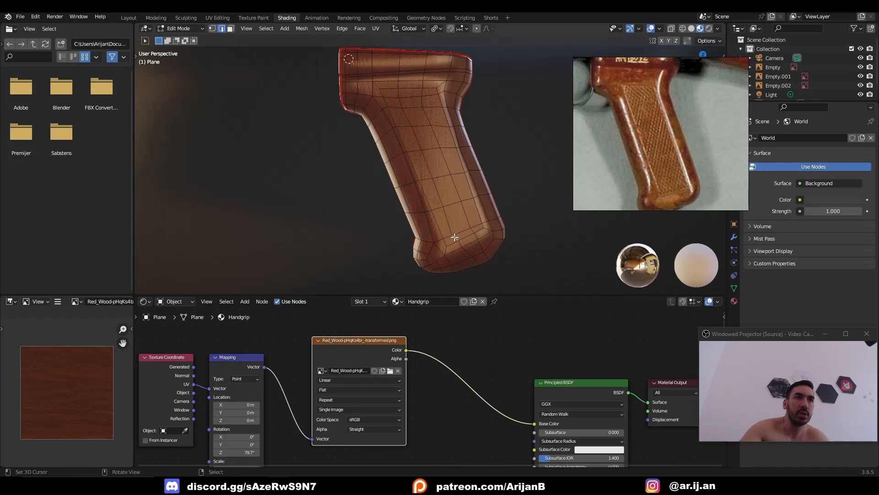
right_click(397, 95, "ctrl")
right_click(475, 226, "shift")
right_click(423, 95, "ctrl")
middle_click_drag(424, 103, 430, 81)
right_click(318, 102)
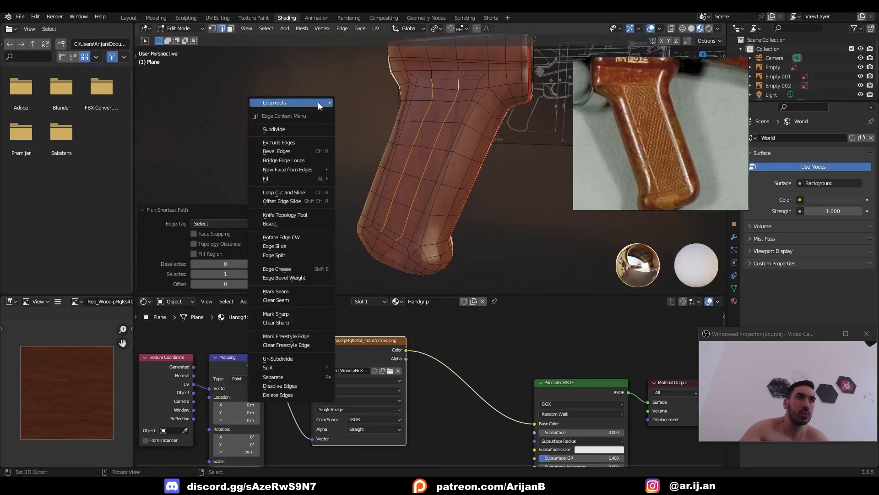
mouse_move(318, 103)
left_click(358, 138)
- Mark the outline edges of the side panels on both sides of the grip as seams
middle_click_drag(358, 138, 444, 209)
key("2")
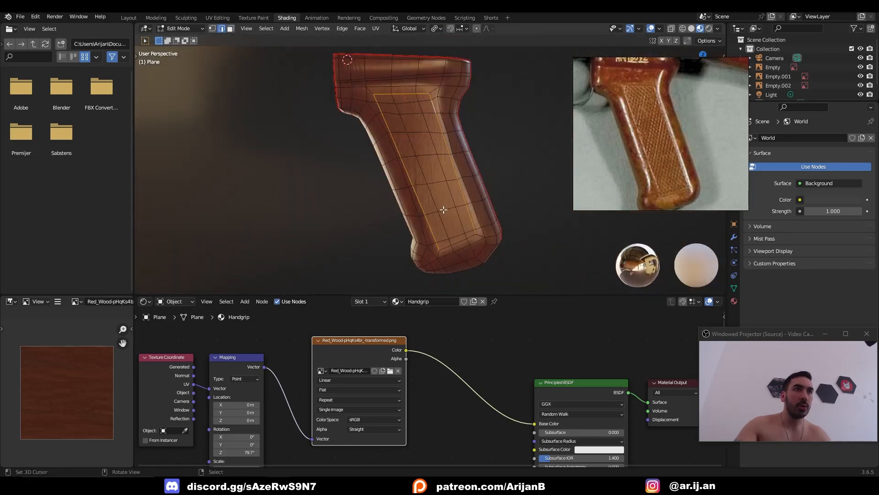
middle_click_drag(356, 135, 482, 137)
left_click(412, 112, "alt")
key("ctrl+z")
key("ctrl+e")
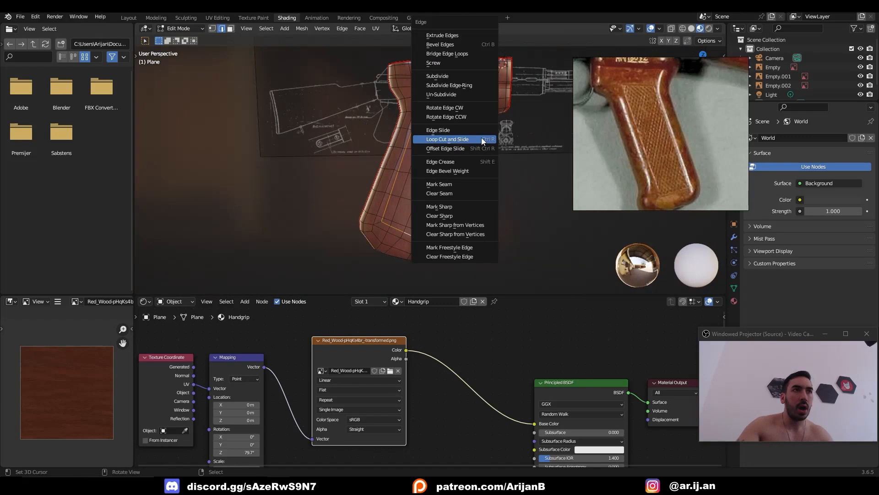
left_click(469, 183)
- Select all faces of the grip and unwrap them with the new seams
key("3")
key("a")
middle_click_drag(323, 122, 466, 181)
key("u")
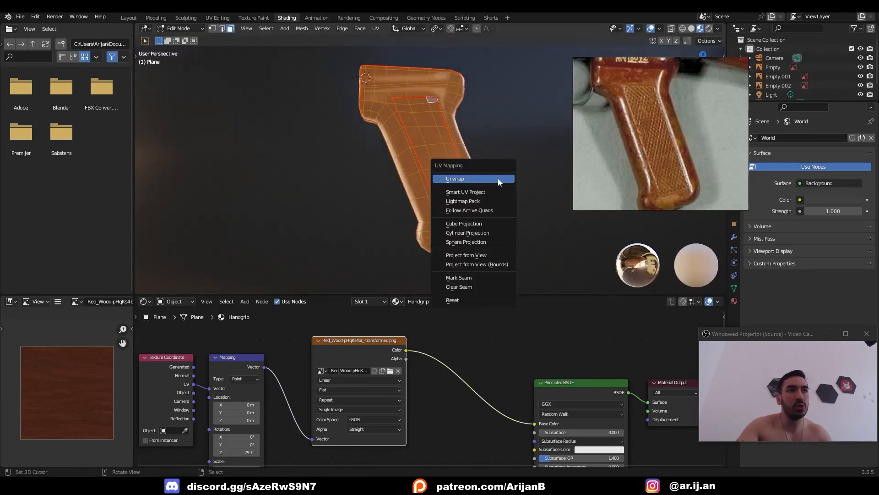
left_click(499, 177)
scroll(412, 110, "up", 2)
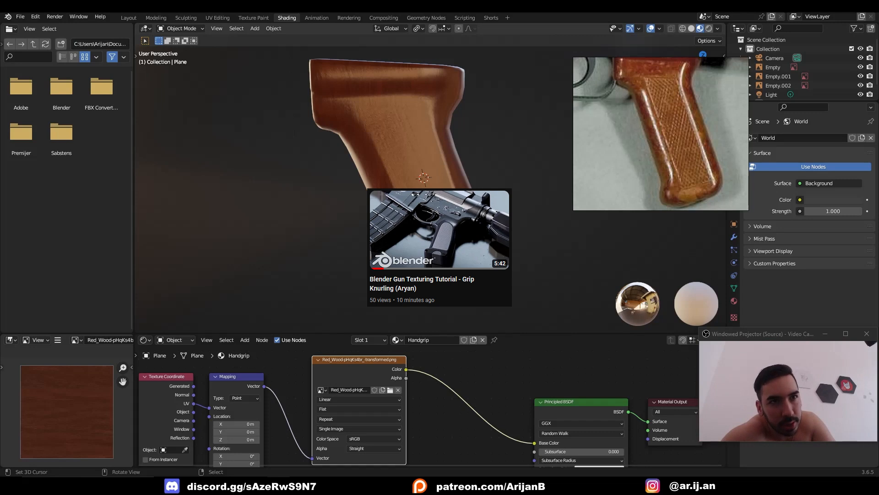
- Select the seam-bounded panel faces on both sides of the grip, checking the selection through the mesh
middle_click_drag(421, 229, 444, 230)
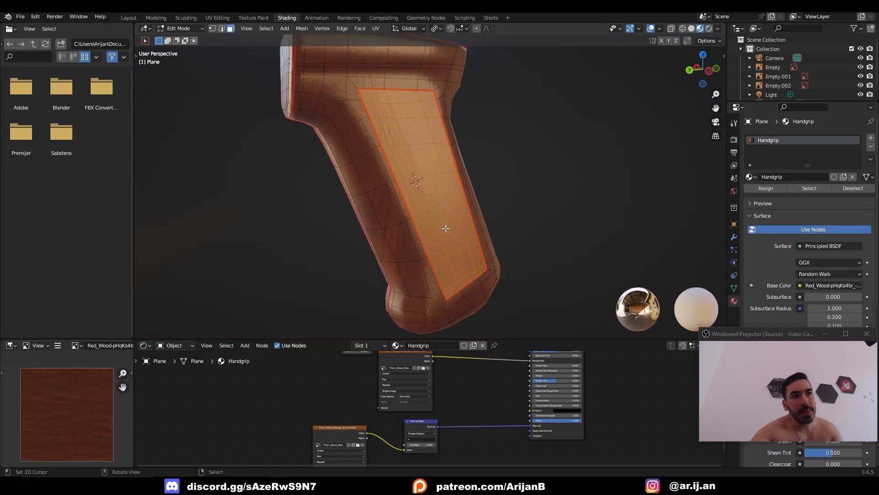
scroll(418, 147, "down", 2)
key("shift+z")
middle_click_drag(389, 169, 361, 171)
key("shift+z")
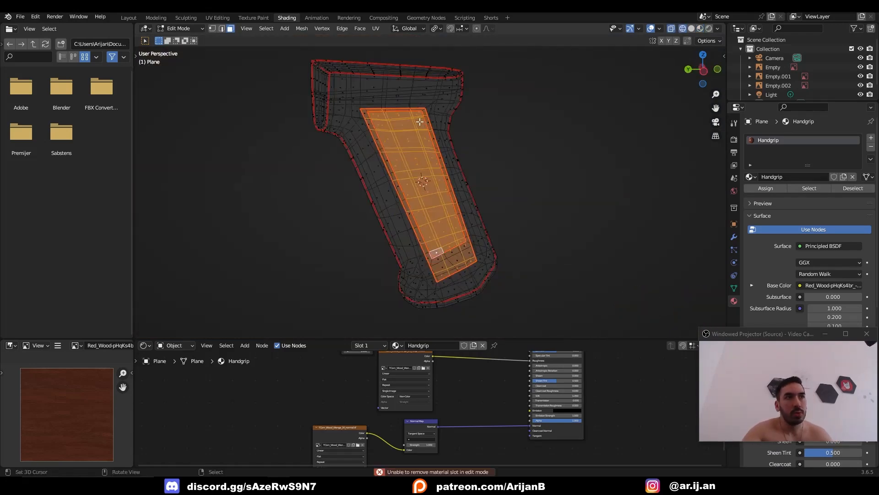
key("shift+z")
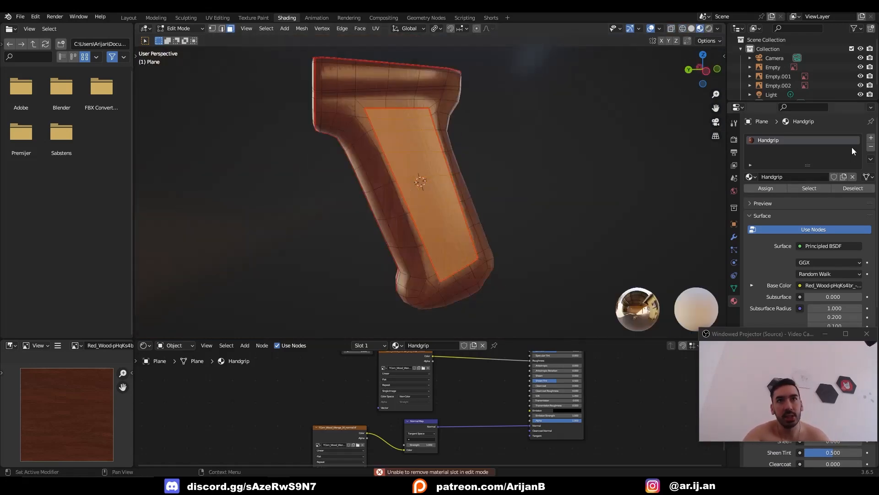
- Add a second material slot to the grip and assign the existing Handgrip material to that slot
left_click(871, 137)
left_click(750, 196)
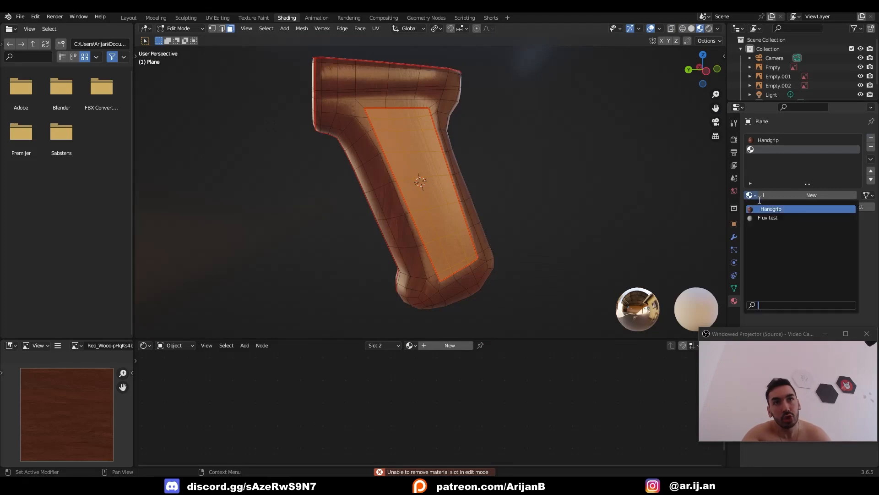
left_click(764, 208)
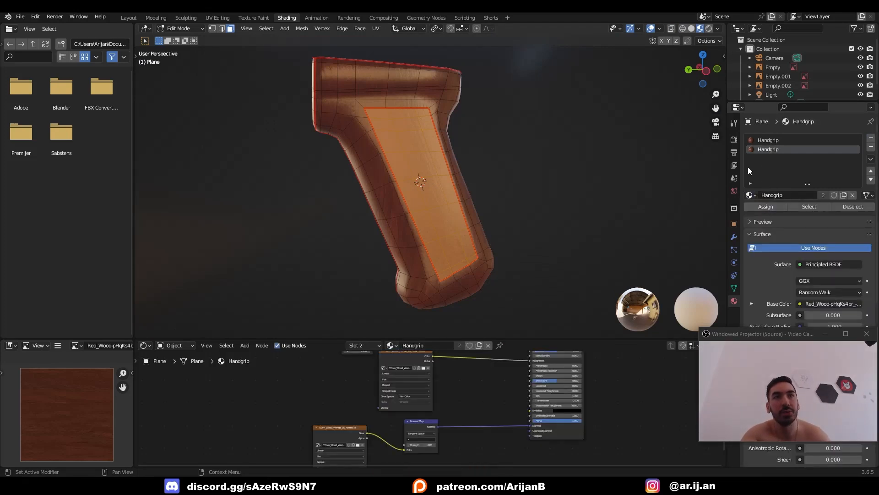
middle_click_drag(706, 167, 726, 174)
- Make the second slot's material an independent copy and rename it Handgrip Knurling
left_click(845, 196)
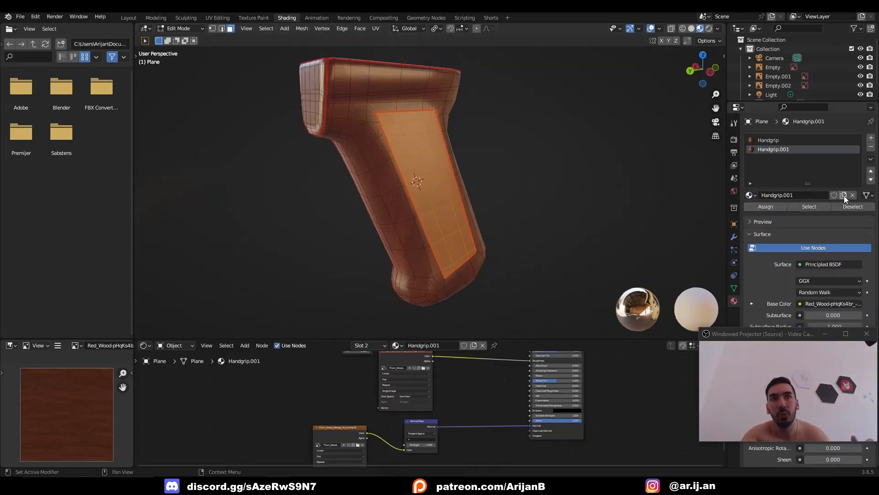
double_click(802, 194)
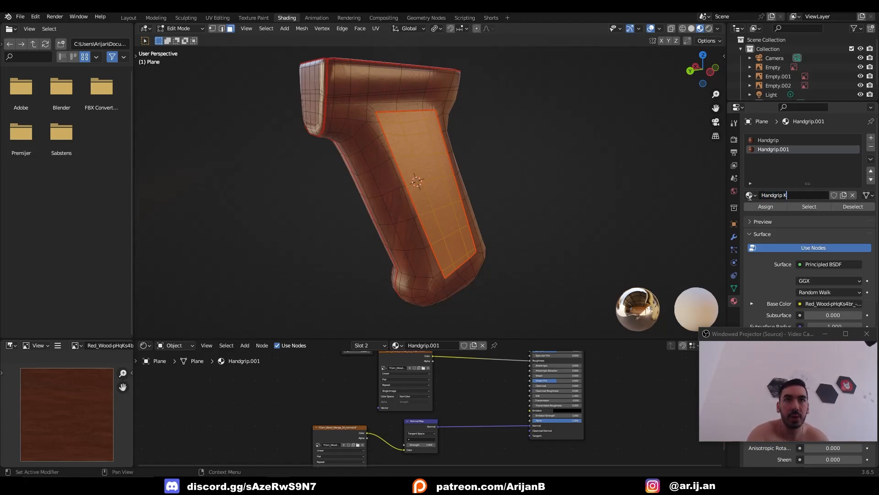
type("Handgrip Knurl")
type("ing")
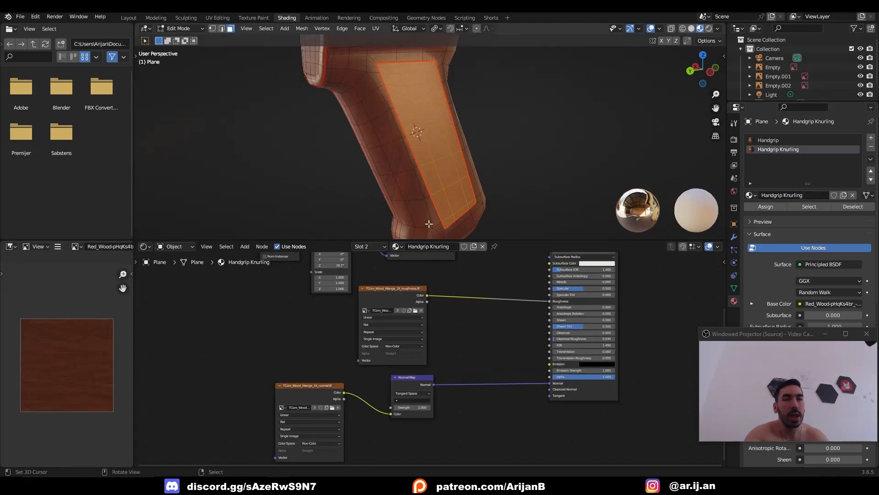
- Bring Normal Map Grip.png from the MK1 textures folder into the Handgrip Knurling node tree
key("alt+Tab")
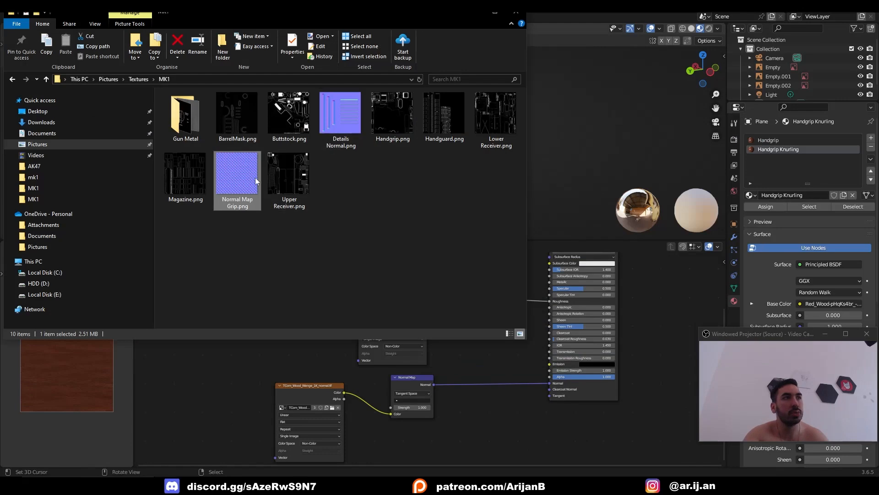
left_click_drag(239, 178, 496, 425)
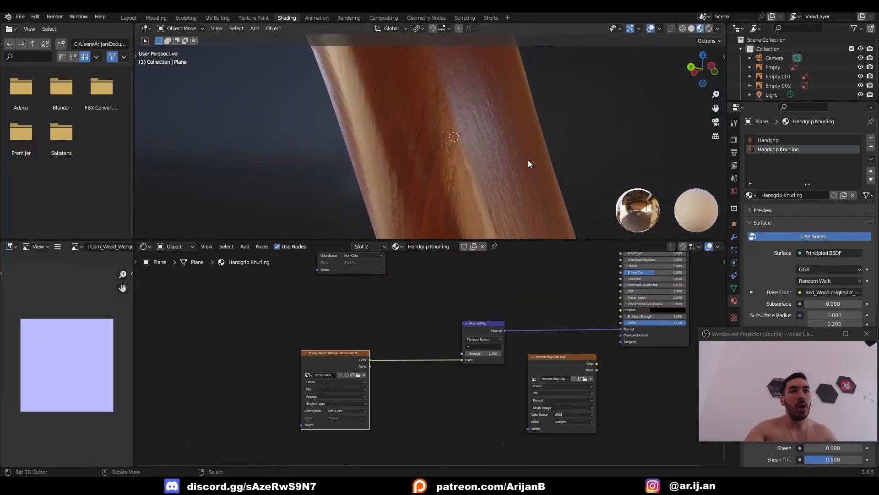
middle_click_drag(529, 160, 469, 131)
left_click(469, 130)
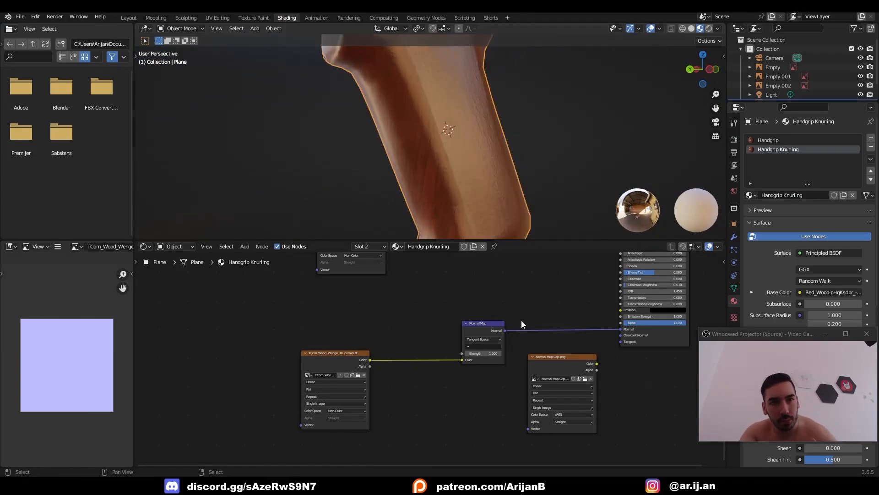
- Place the Normal Map Grip.png node above the wood normal texture and set its color space to Non-Color
left_click_drag(326, 353, 319, 381)
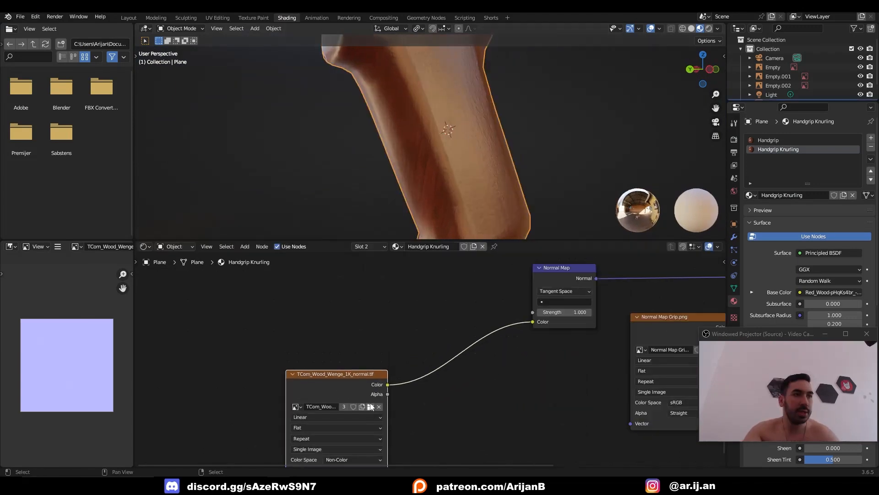
scroll(319, 381, "down", 2)
middle_click_drag(319, 381, 345, 349)
left_click_drag(392, 356, 410, 397)
middle_click_drag(434, 314, 444, 339)
left_click_drag(657, 328, 380, 278)
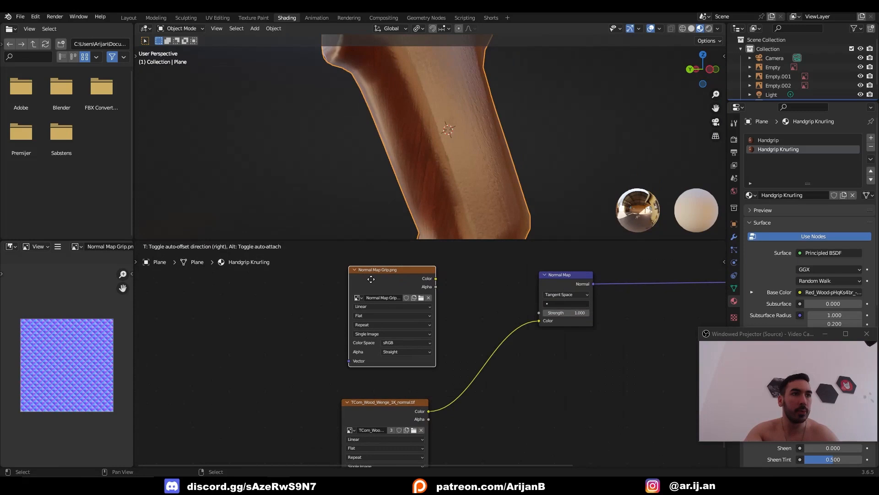
left_click(396, 339)
left_click(400, 387)
- Add a Mix Color node between the two normal textures and the Normal Map node
key("shift+a")
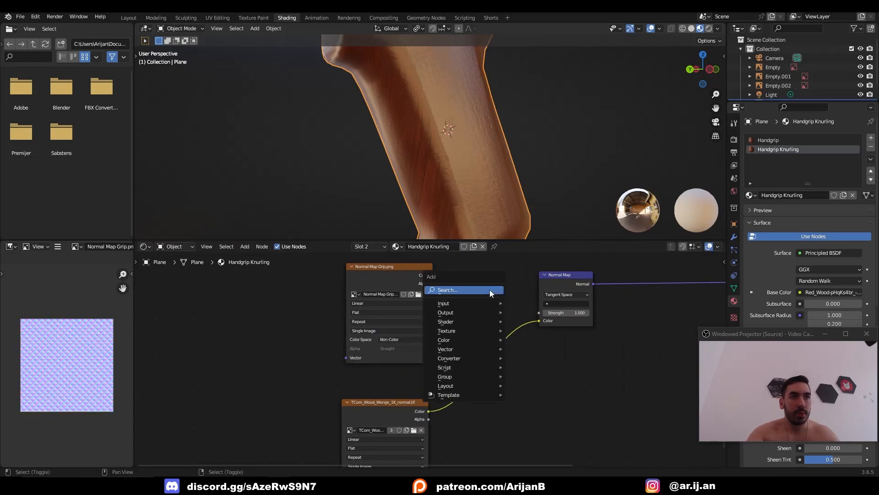
left_click(491, 290)
type("mix")
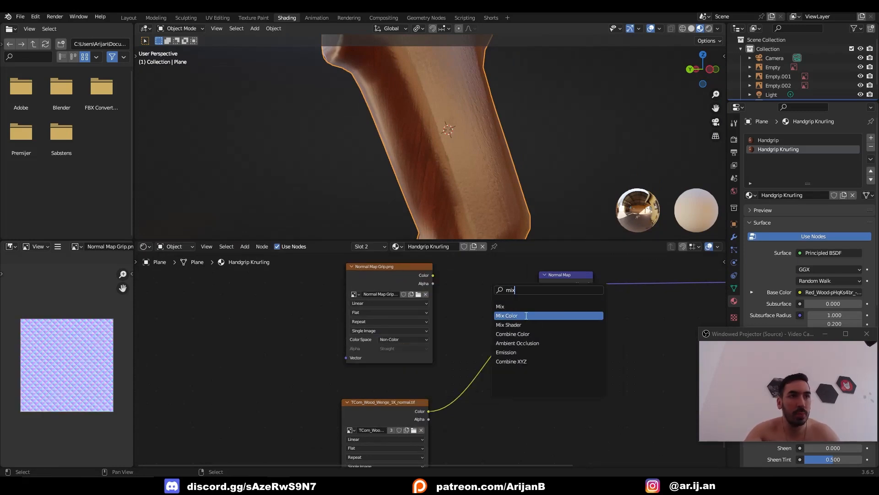
key("Return")
left_click(508, 286)
scroll(361, 279, "up", 1)
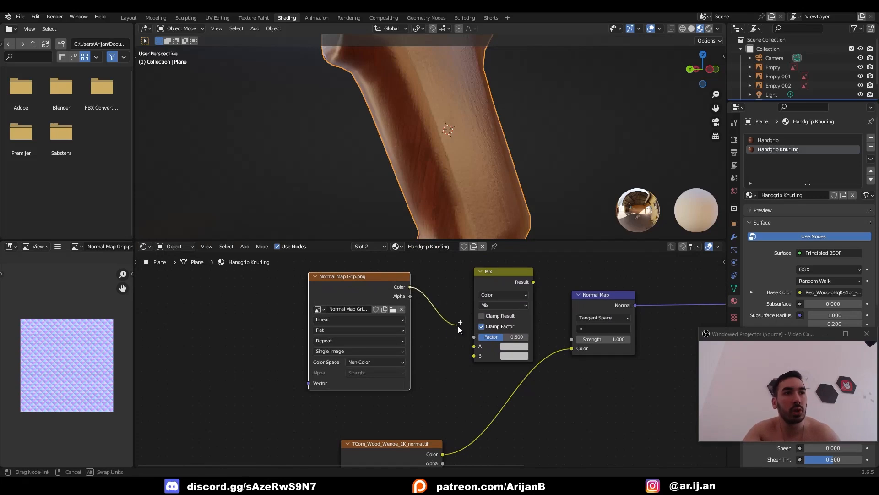
- Link the grip normal to Mix input A, the wood normal to B, and the Mix result to the Normal Map color
middle_click_drag(555, 355, 574, 325)
left_click(409, 428)
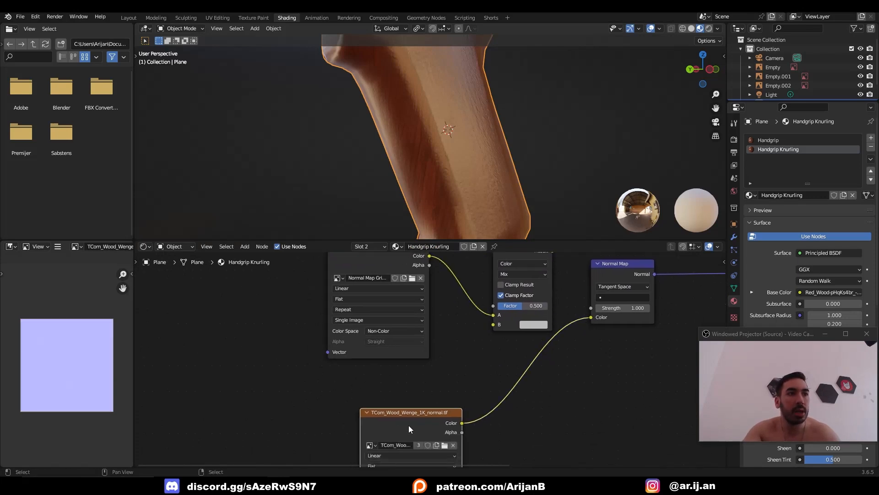
left_click_drag(591, 317, 493, 324)
middle_click_drag(556, 298, 528, 353)
scroll(528, 339, "up", 1)
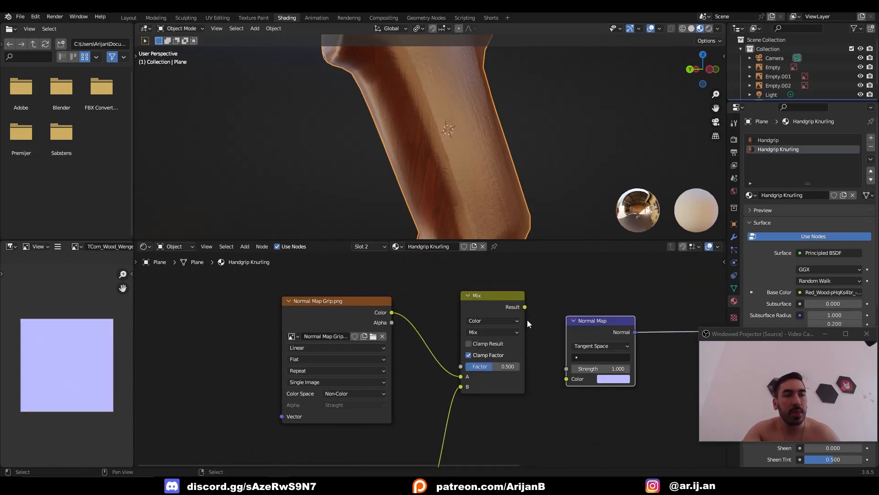
left_click_drag(525, 307, 532, 346)
left_click_drag(565, 383, 567, 379)
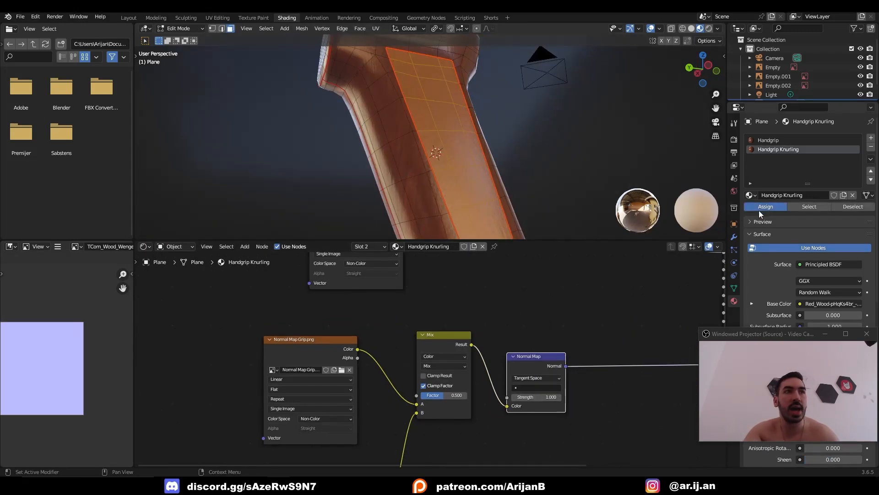
- Assign the Handgrip Knurling material to the selected side panel faces of the grip
left_click(762, 207)
key("Tab")
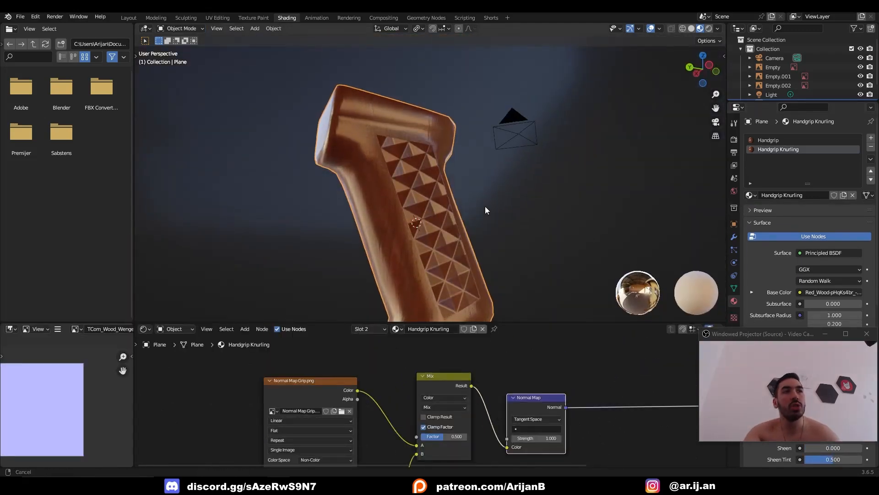
middle_click_drag(484, 209, 466, 188)
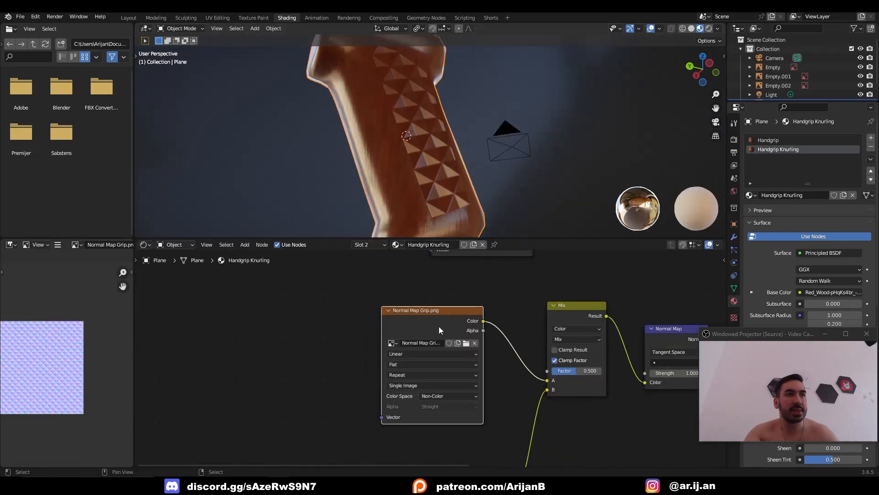
- Add Texture Coordinate and Mapping nodes to the Normal Map Grip.png node and set the mapping scale to 7 on all axes
key("ctrl+t")
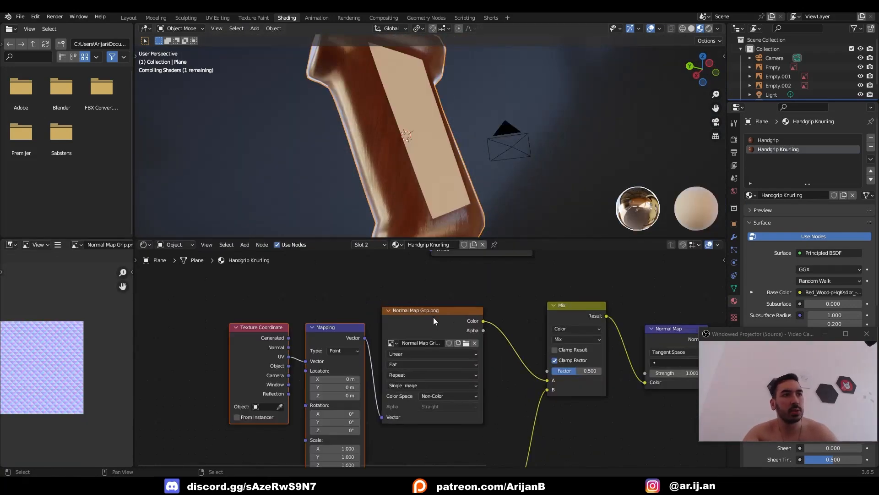
middle_click_drag(376, 412, 424, 376)
scroll(423, 375, "up", 2)
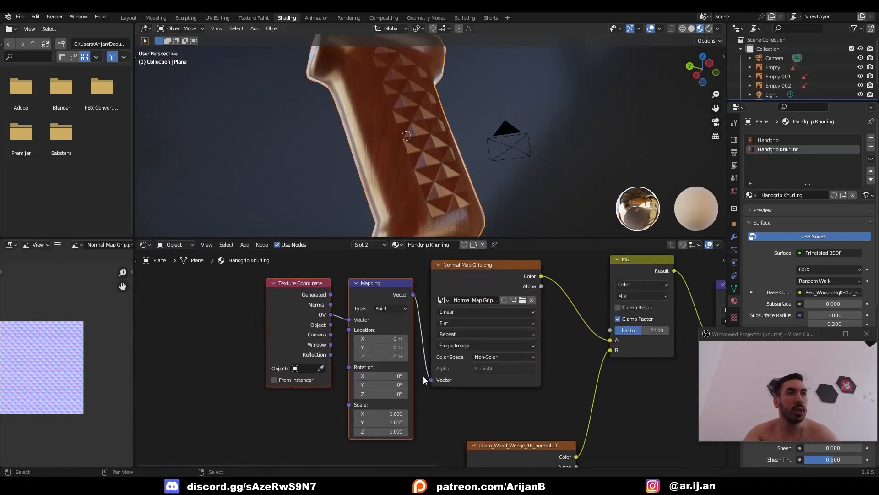
type("7")
key("Return")
- Set the grip normal's mapping scale to 5 on all axes and raise the Mix factor to 0.717
left_click(385, 419)
type("5")
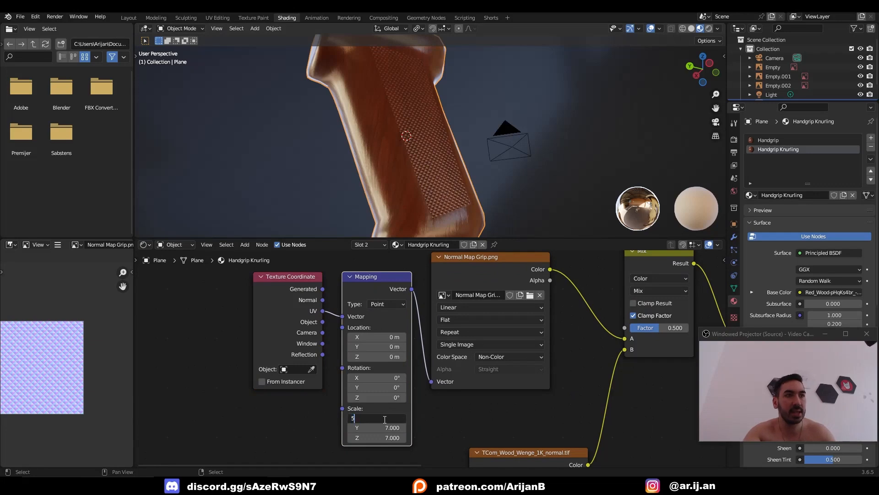
key("Tab")
type("5")
key("Tab")
type("5")
key("Return")
middle_click_drag(393, 146, 416, 162)
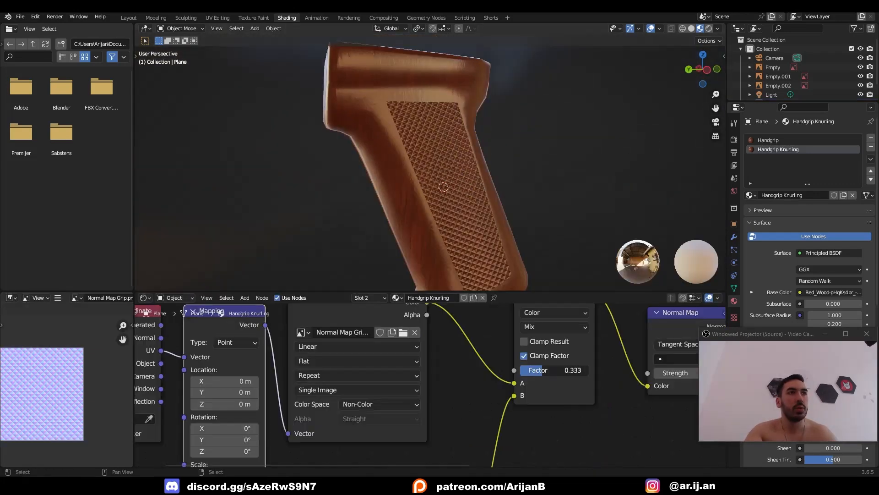
left_click_drag(555, 371, 570, 370)
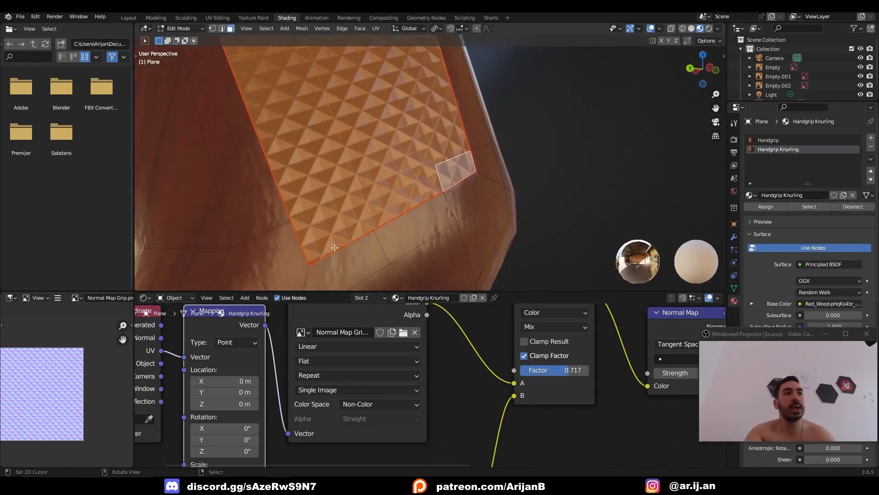
- Inset the selected knurled panel faces by about 0.001 m to form a thin border
scroll(392, 237, "up", 1)
key("i")
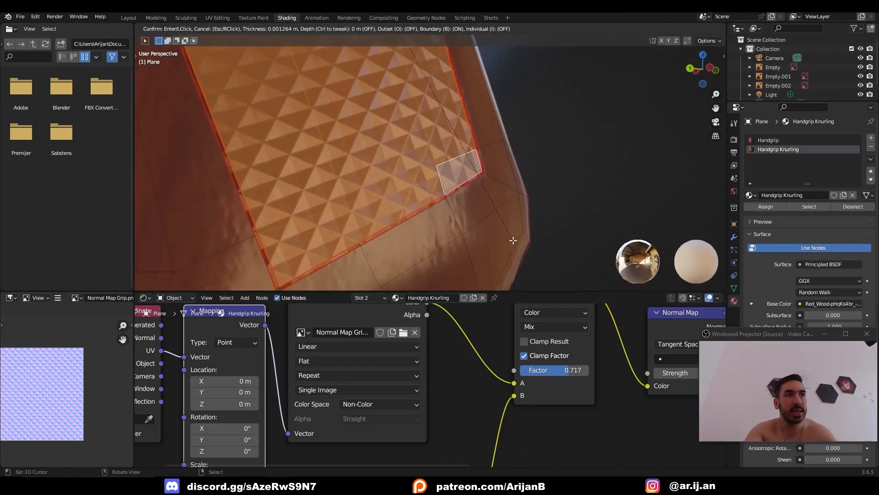
left_click(510, 240)
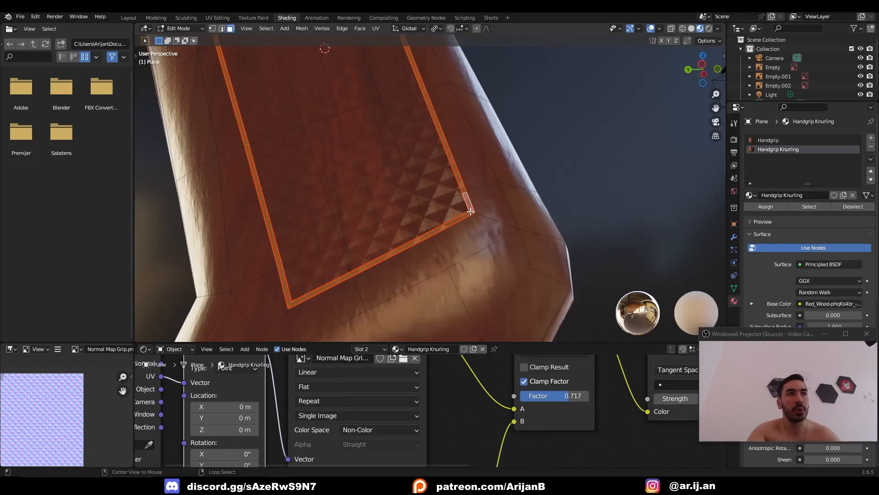
- Select the thin border face loops around both knurled panels and assign the Handgrip material to them
middle_click_drag(471, 211, 366, 219)
left_click(449, 245, "alt+shift")
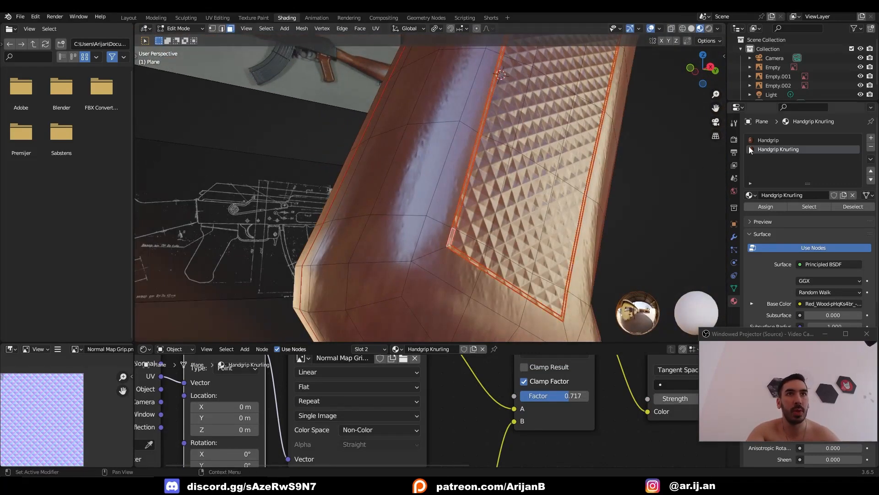
left_click(767, 140)
left_click(773, 207)
key("Tab")
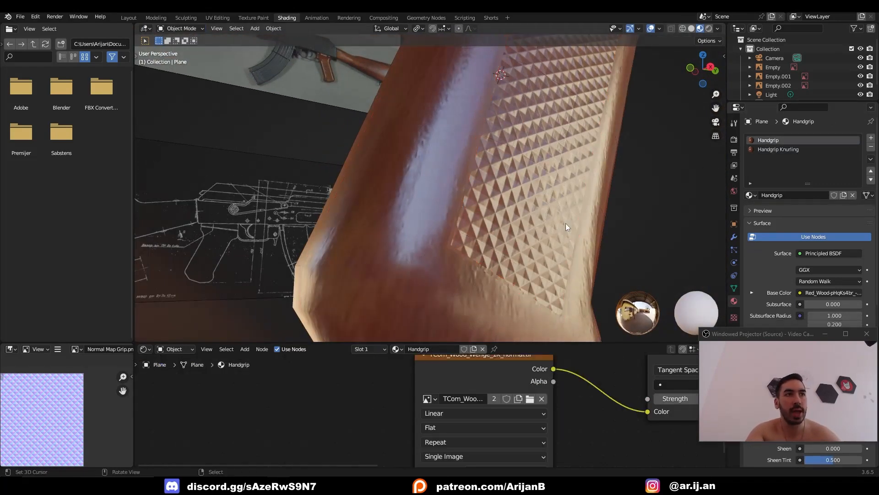
- Clear the seam from the outer edge loops of the panel borders
middle_click_drag(566, 224, 428, 220)
key("Tab")
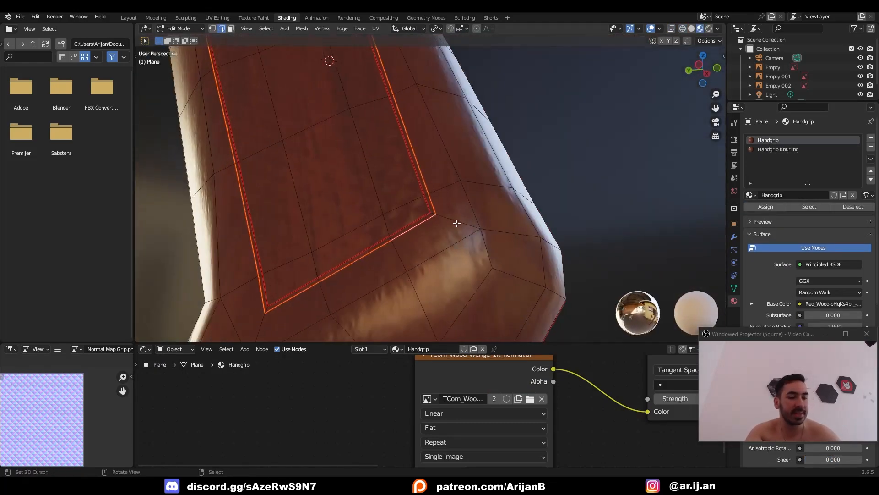
key("ctrl+e")
left_click(442, 199)
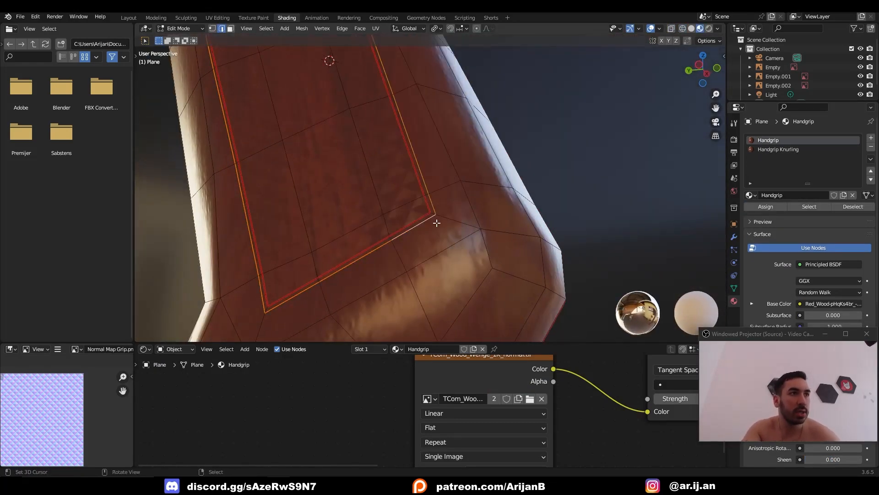
- Add a centered loop cut along the thin border strip of each knurled panel
middle_click_drag(436, 223, 460, 253)
key("ctrl+r")
left_click(461, 253)
right_click(458, 253)
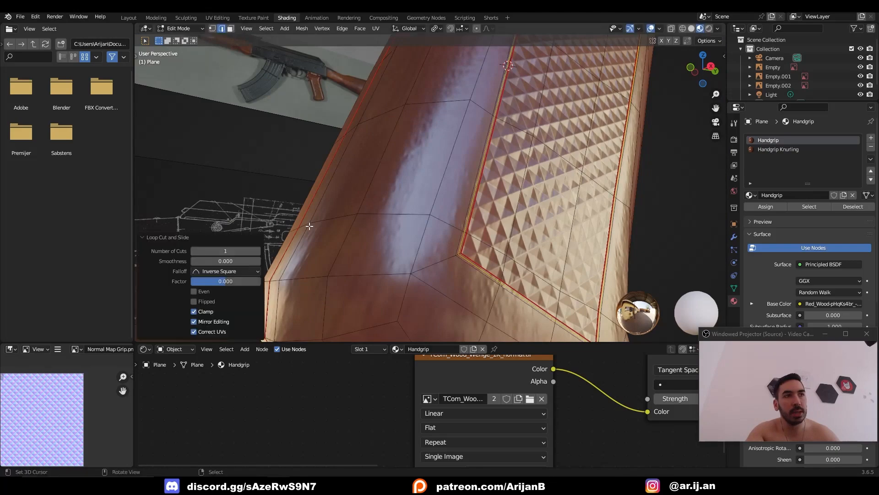
middle_click_drag(309, 226, 461, 219)
key("ctrl+r")
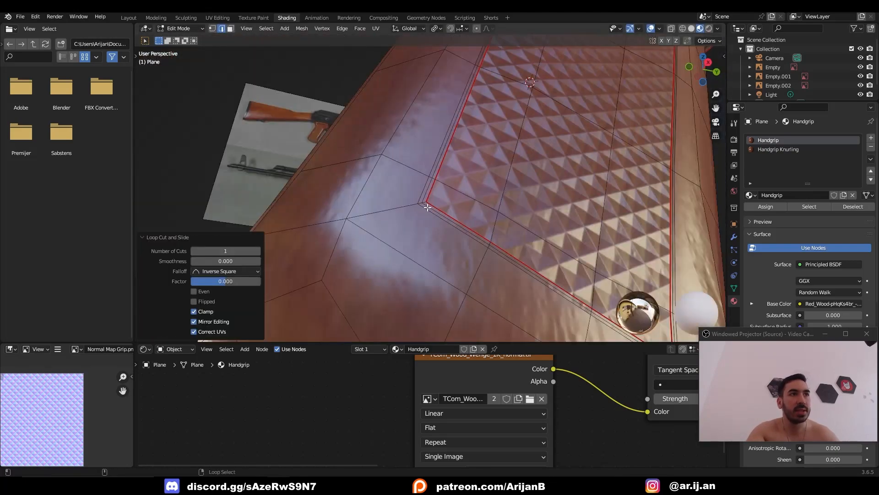
right_click(427, 208, "alt")
- Move the new border edge loops into the grip surface to form a groove around the knurled panels
middle_click_drag(427, 208, 456, 137)
scroll(448, 153, "up", 2)
key("g")
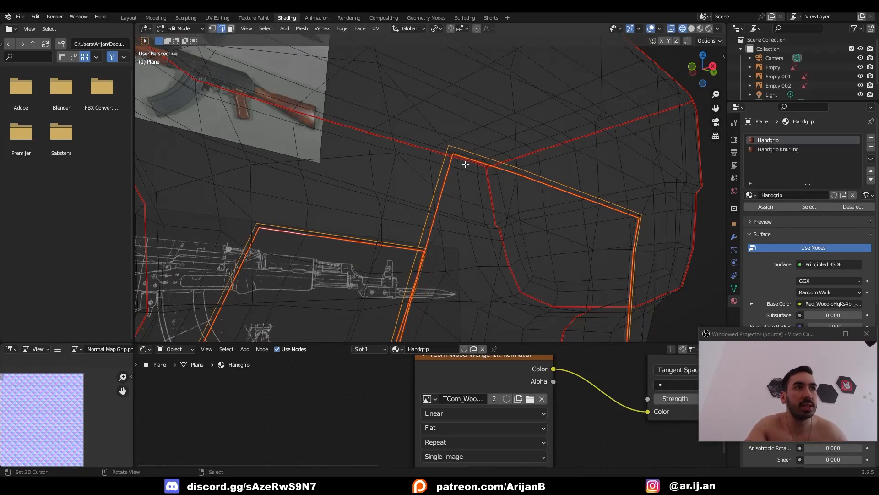
left_click(460, 159)
key("shift+z")
middle_click_drag(460, 160, 513, 193)
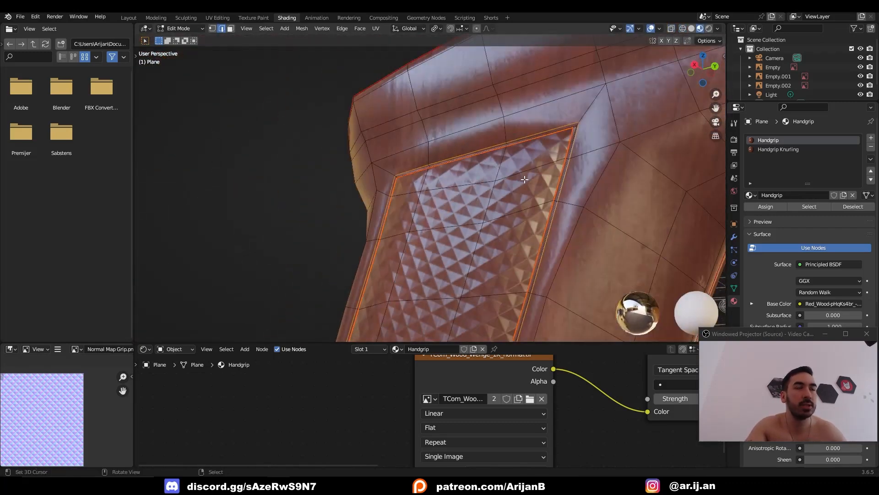
- Mark the selected border edge loops as sharp and return to Object Mode
right_click(514, 193)
left_click(513, 207)
key("Tab")
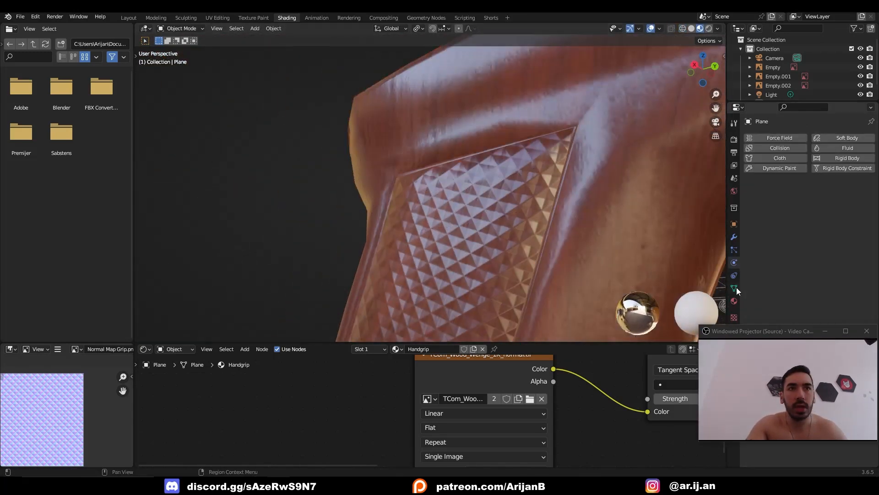
- Enable Auto Smooth for the grip mesh with an angle of 180°
left_click(734, 287)
left_click_drag(761, 337, 529, 361)
left_click(764, 326)
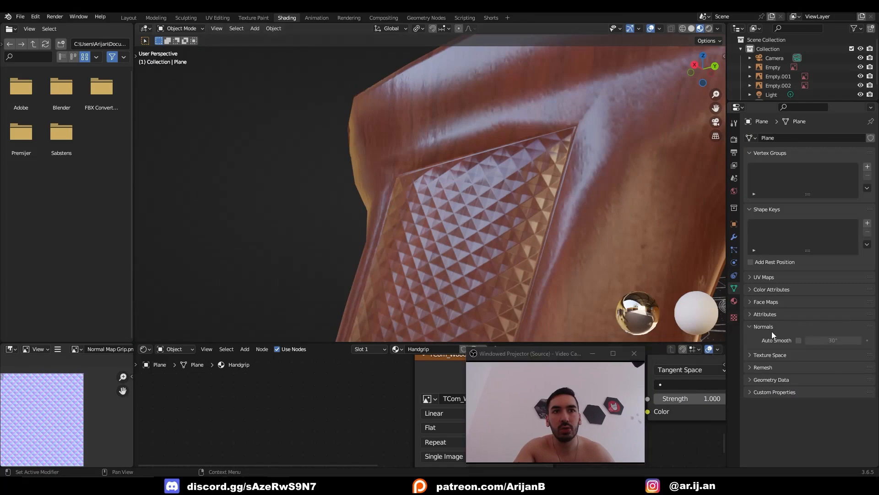
left_click(799, 340)
left_click_drag(831, 340, 873, 341)
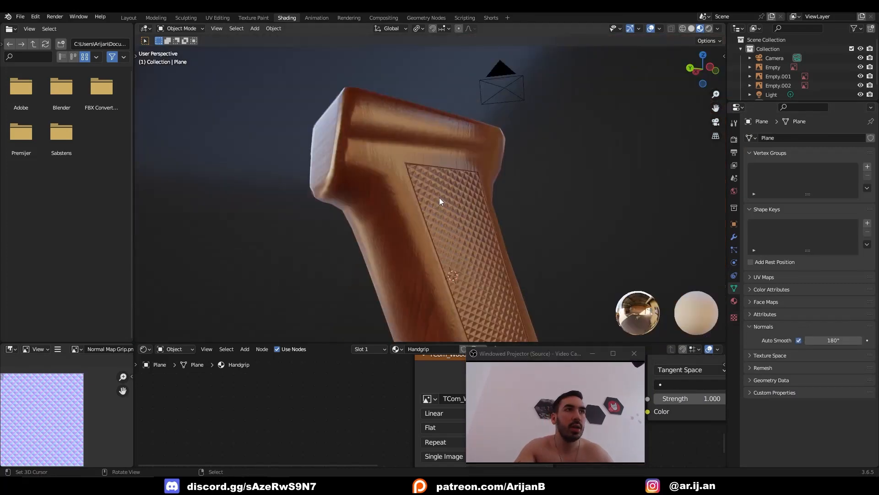
right_click(440, 197)
scroll(440, 197, "up", 2)
middle_click_drag(440, 197, 520, 230)
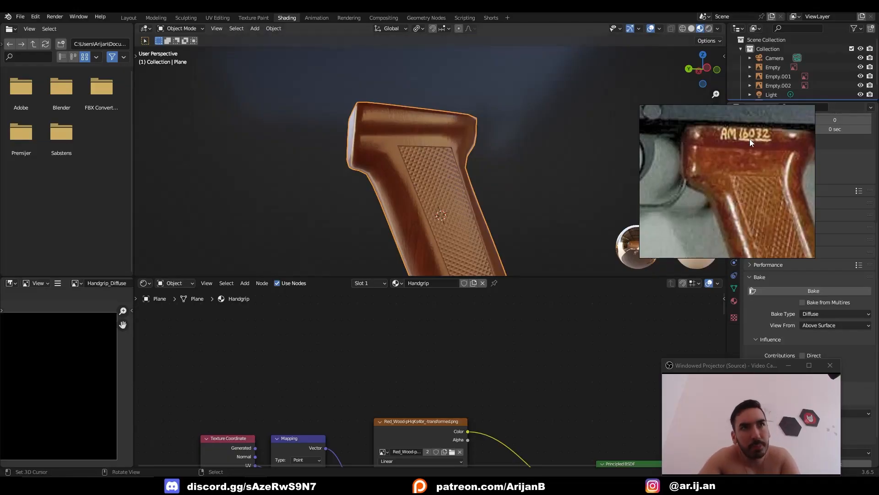
- Add an Image Texture node to the Handgrip material above the existing wood texture and shader nodes
scroll(729, 155, "down", 2)
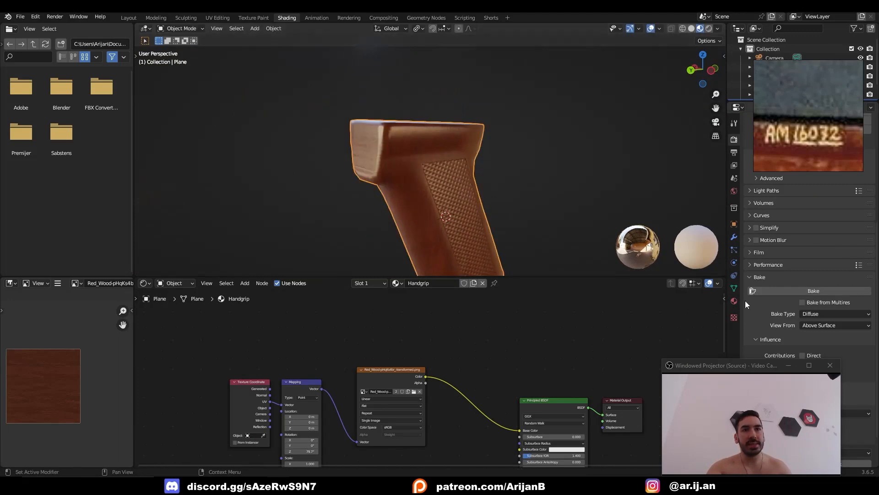
left_click(735, 301)
left_click_drag(771, 132, 798, 202)
scroll(772, 143, "up", 10)
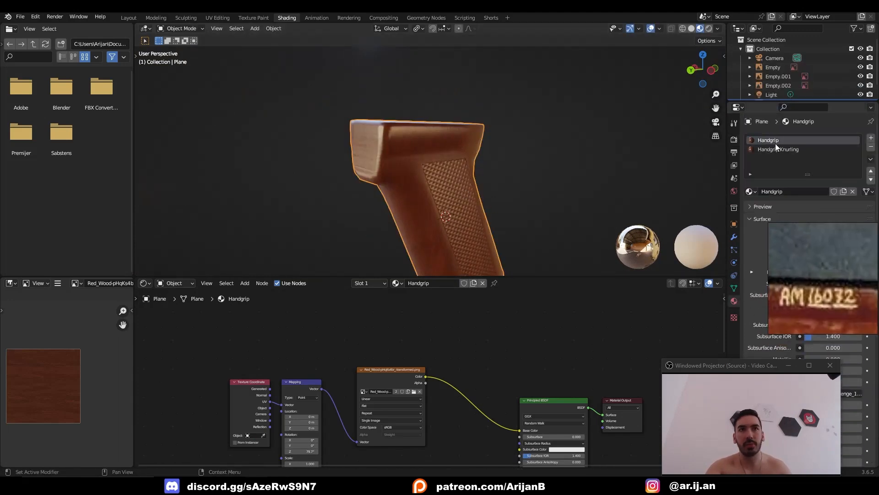
key("shift+a")
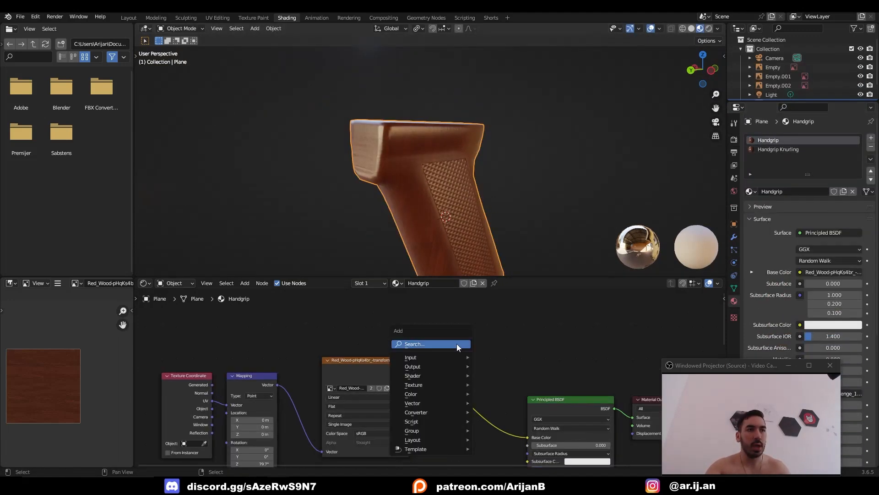
left_click(457, 343)
type("image")
key("Return")
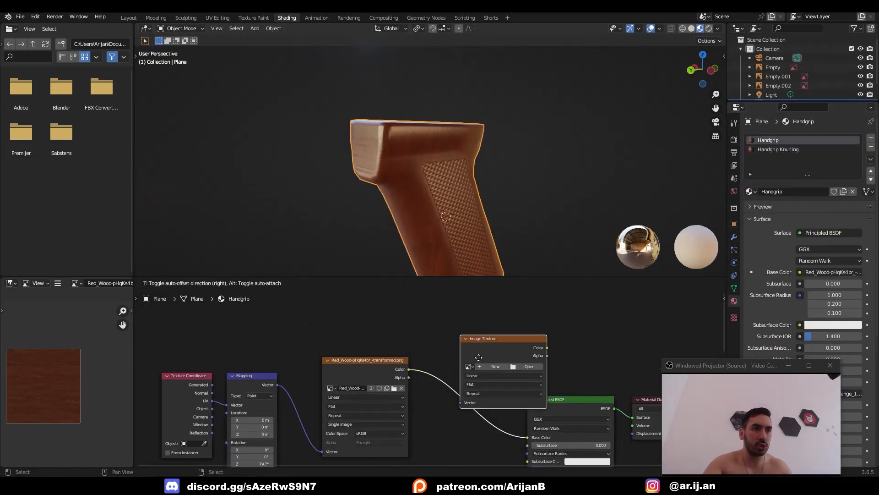
left_click(486, 339)
- Create a new 2048 × 2048 px image named HANDGRIP_DIFFUSE in the new Image Texture node
scroll(489, 331, "up", 3)
left_click(489, 328)
left_click(496, 344)
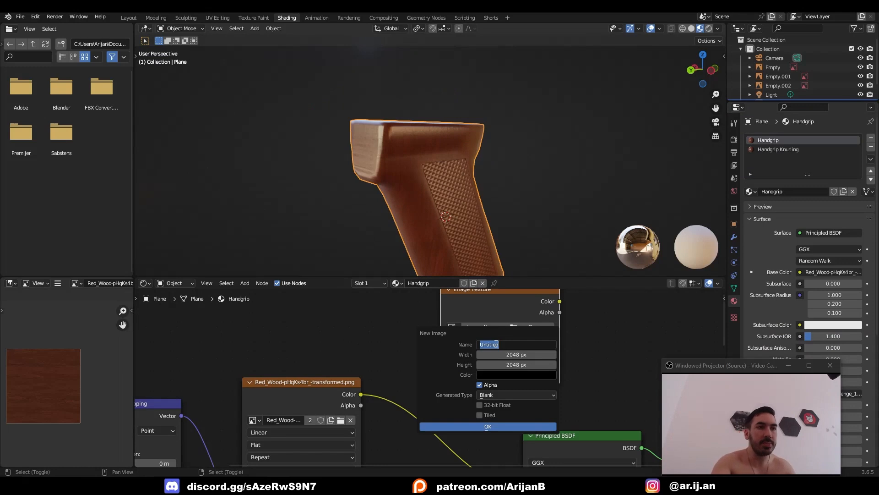
type("HANDGRIP_DIFF")
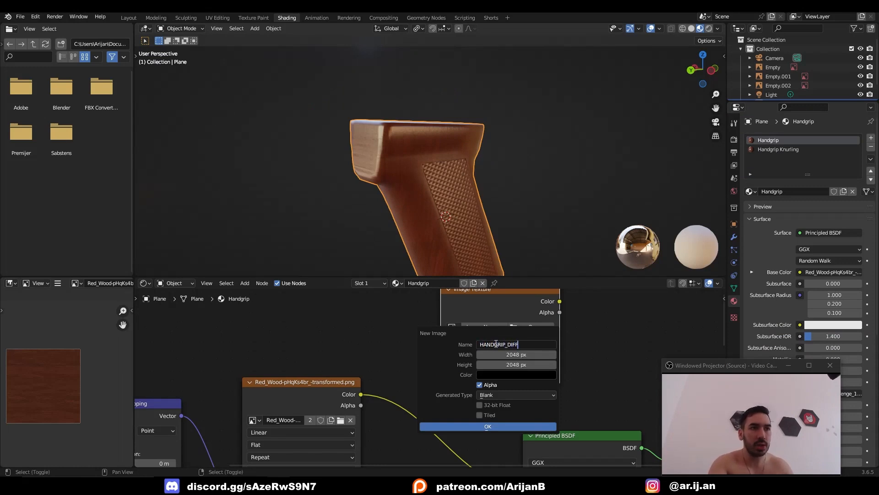
type("USE")
key("Return")
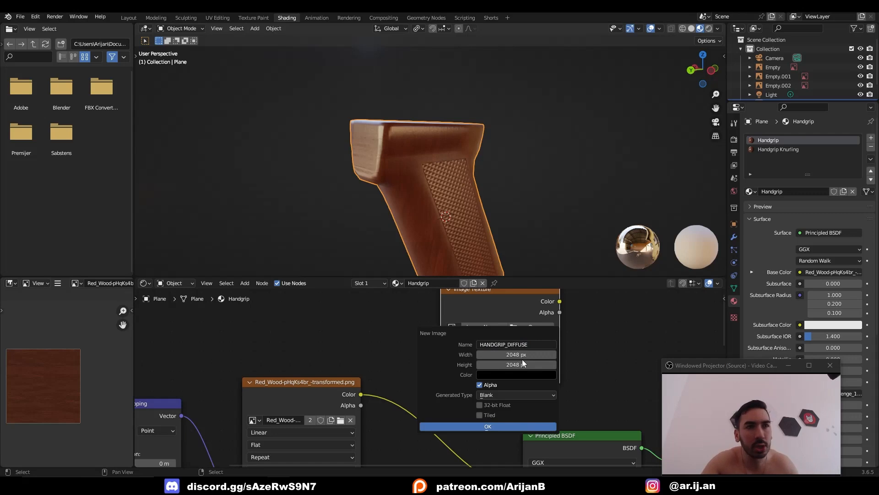
left_click(485, 425)
key("KP_Decimal")
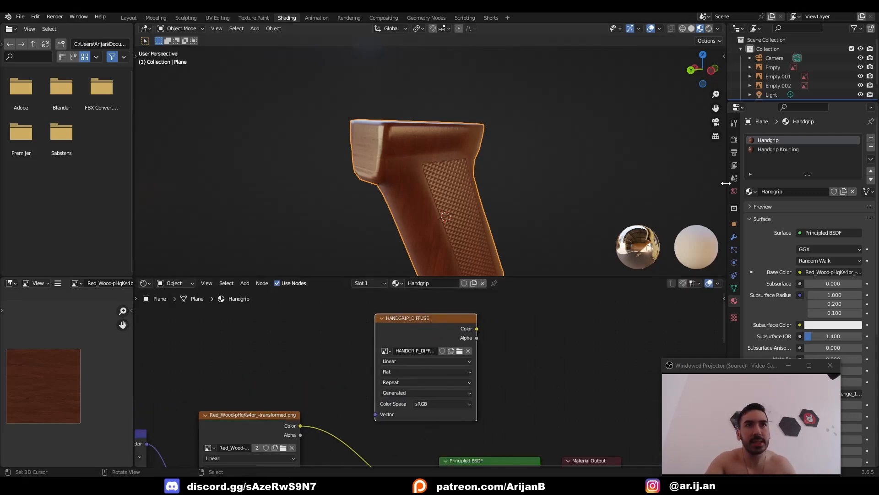
- Switch the render engine to Cycles and expand the Bake settings
left_click(734, 141)
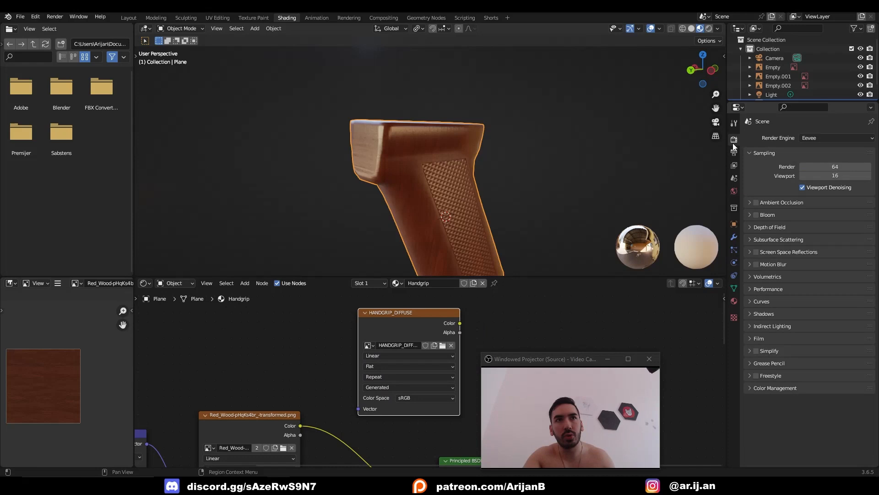
left_click(822, 139)
left_click(814, 171)
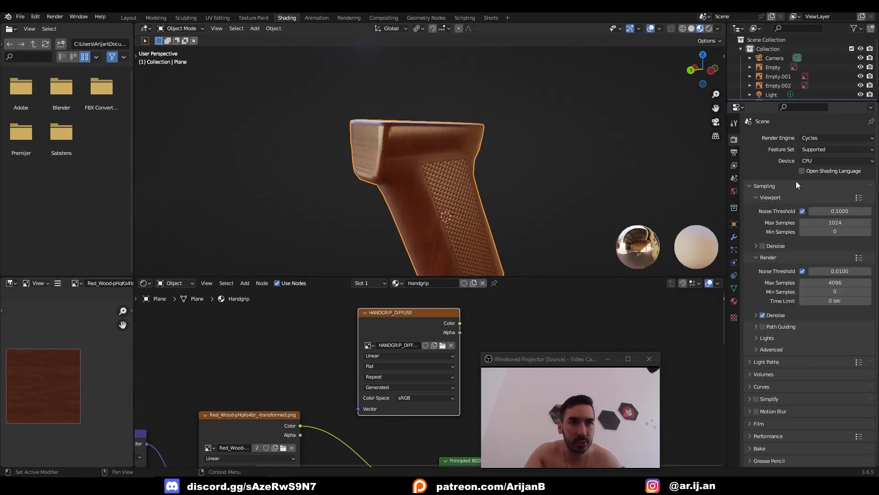
left_click(757, 422)
scroll(763, 397, "down", 6)
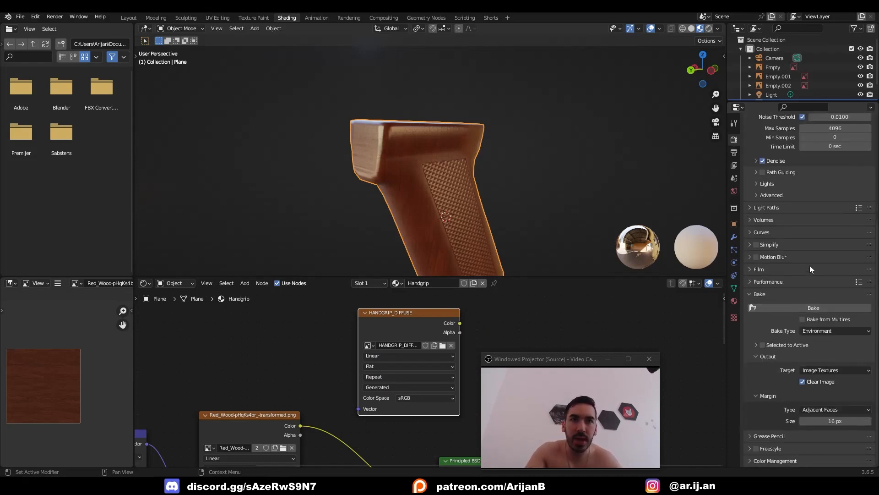
- Set the bake type to Diffuse and turn off the direct lighting contribution
left_click(820, 331)
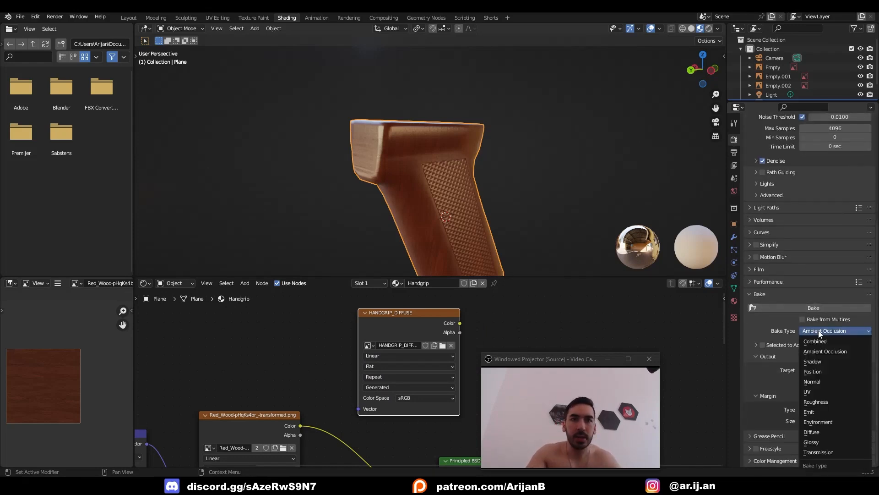
left_click(817, 432)
left_click(803, 373)
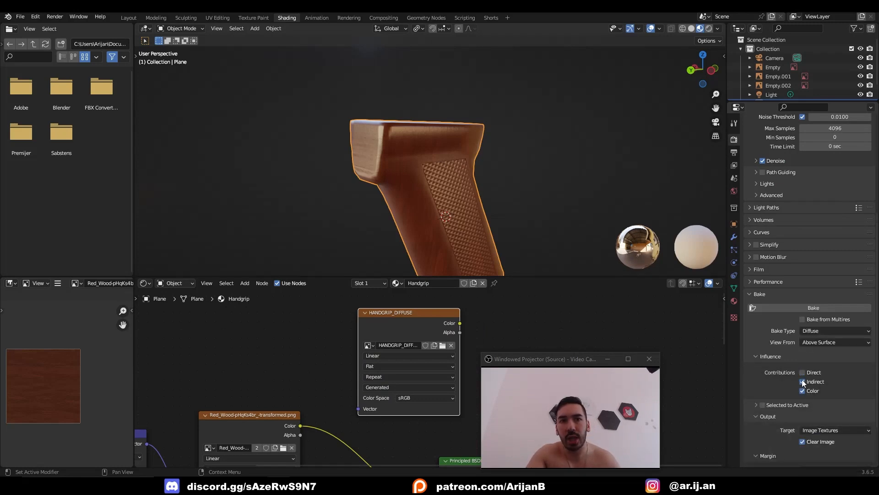
- Display the Handgrip_Diffuse image in the image editor and nudge the HANDGRIP_DIFFUSE texture node aside
left_click(76, 283)
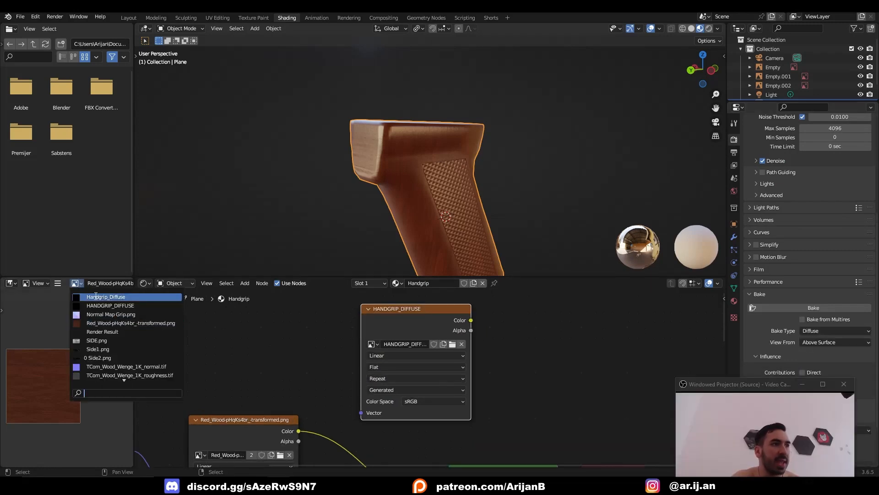
left_click(98, 297)
left_click_drag(391, 326, 401, 328)
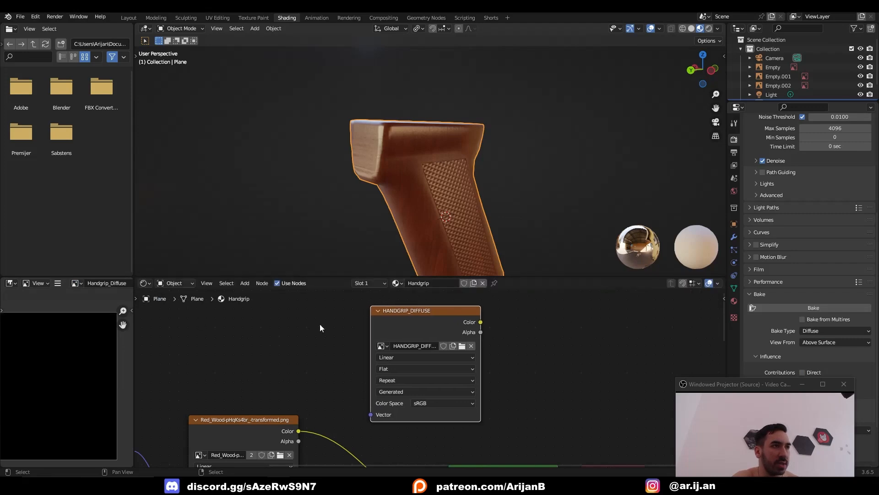
scroll(92, 297, "down", 1)
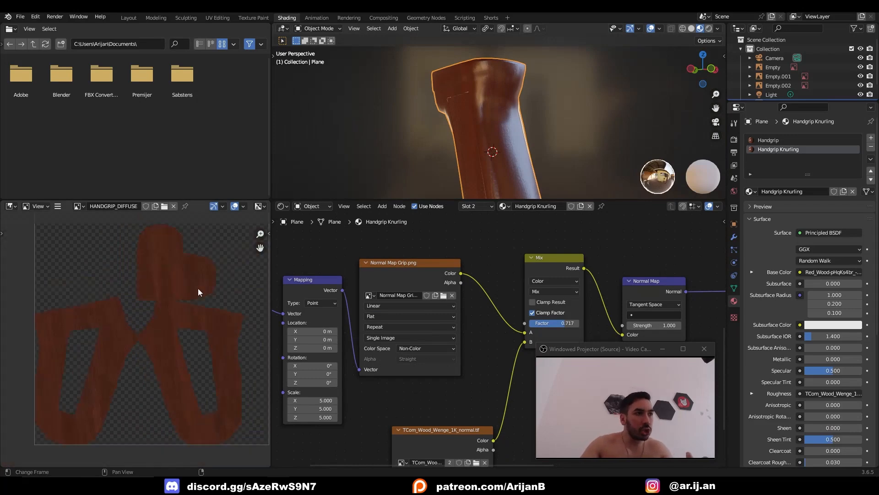
- Inspect the baked HANDGRIP_DIFFUSE image, its unconnected texture node and the grip's appearance in the model view
scroll(161, 293, "up", 2)
scroll(170, 307, "up", 1)
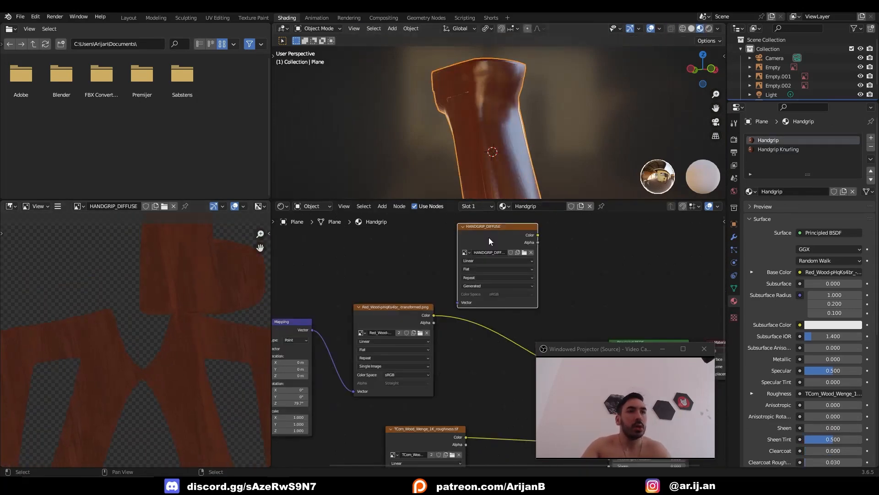
middle_click_drag(488, 238, 464, 293)
scroll(464, 297, "up", 1)
middle_click_drag(492, 184, 468, 121)
left_click_drag(487, 260, 492, 261)
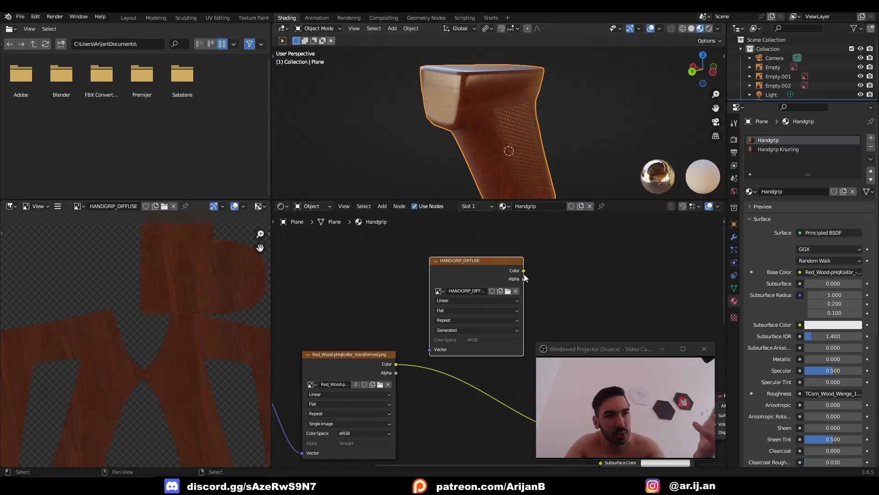
middle_click_drag(477, 261, 472, 253)
left_click_drag(472, 253, 479, 250)
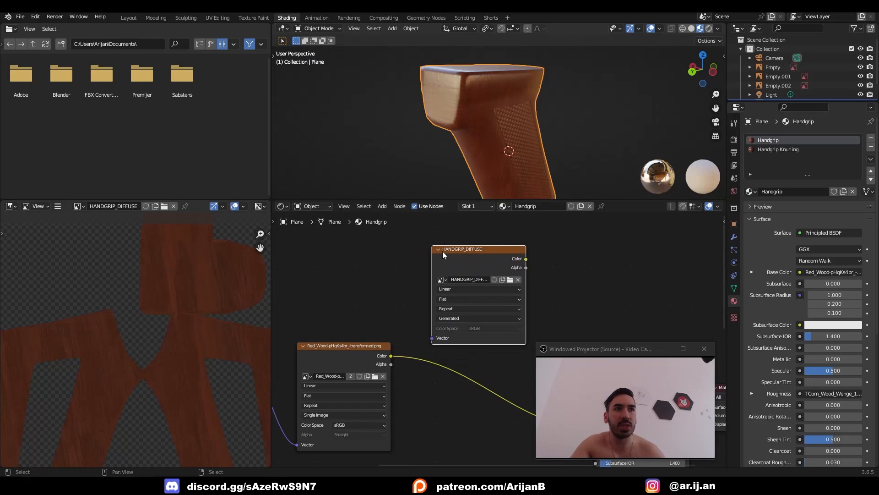
- Delete the red wood texture setup feeding the Handgrip shader and connect the HANDGRIP_DIFFUSE color output to Base Color
scroll(493, 347, "down", 6)
middle_click_drag(493, 346, 561, 290)
left_click_drag(334, 280, 463, 338)
scroll(502, 341, "up", 3)
key("x")
middle_click_drag(540, 301, 444, 303)
left_click_drag(414, 227, 479, 326)
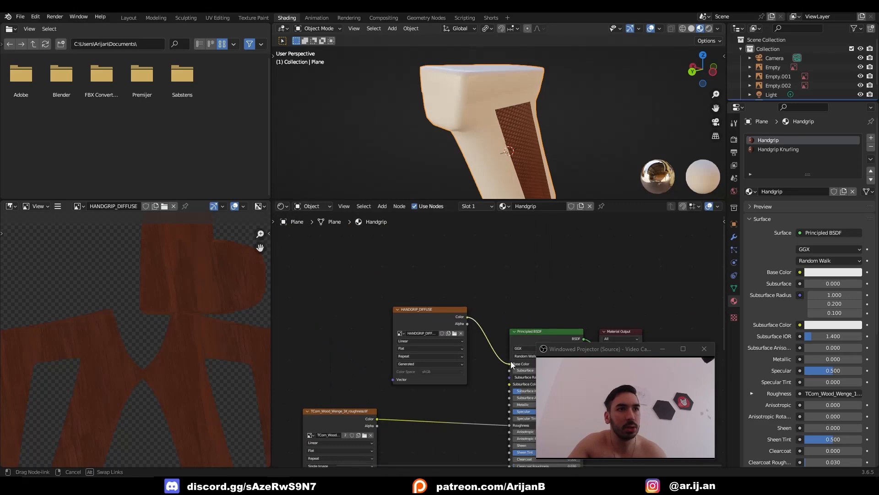
left_click_drag(512, 364, 510, 364)
- Switch to the Texture Paint workspace, test a brush stroke on the upper part of the grip and undo it
left_click(253, 17)
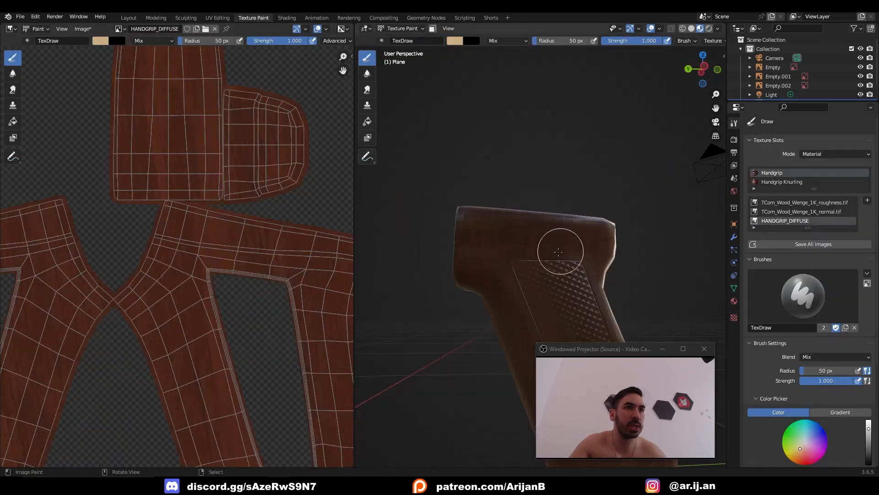
left_click_drag(558, 252, 540, 275)
middle_click_drag(541, 275, 432, 239)
key("ctrl+z")
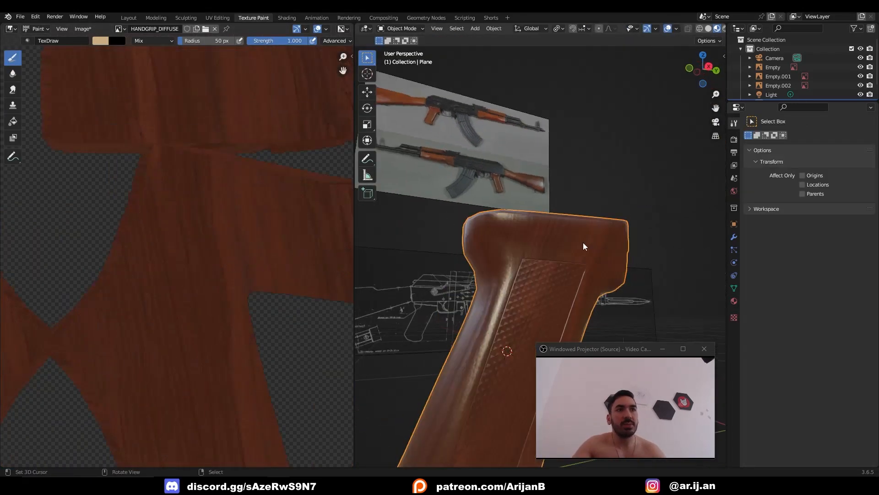
- Recalculate the normals of the whole grip mesh in Edit Mode and return to Object Mode
key("ctrl+Tab")
left_click(583, 237)
mouse_move(577, 231)
middle_mouse_down()
mouse_move(509, 245)
mouse_move(573, 256)
mouse_move(614, 289)
mouse_move(584, 261)
middle_mouse_up()
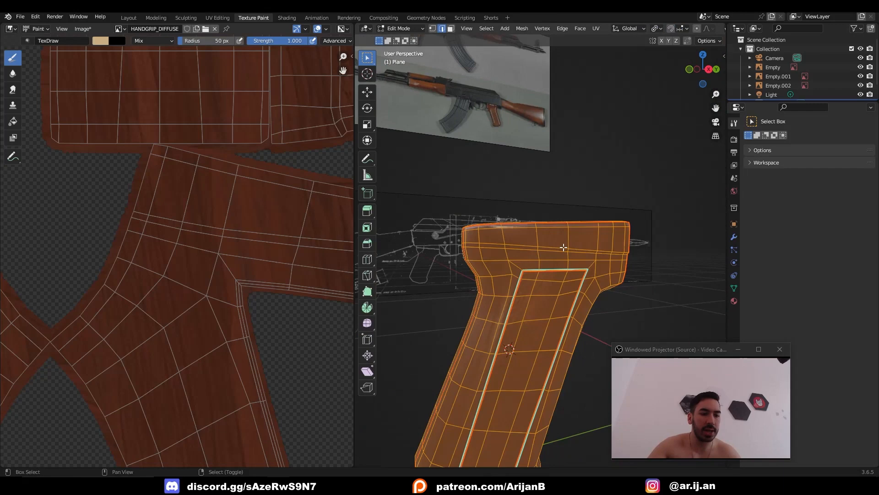
key("shift+n")
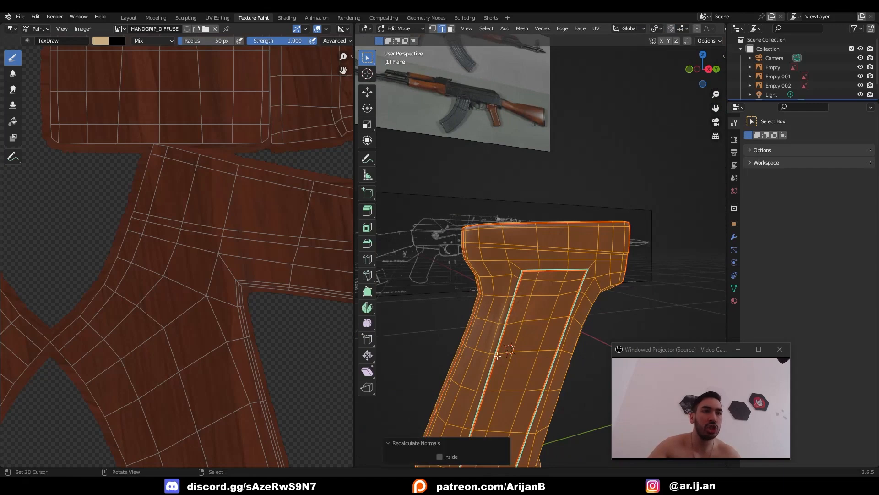
left_click(397, 443)
key("Tab")
- Enter Texture Paint mode for the grip, try a stroke on its upper side and undo the stroke
middle_click_drag(576, 256, 553, 253)
key("ctrl+Tab")
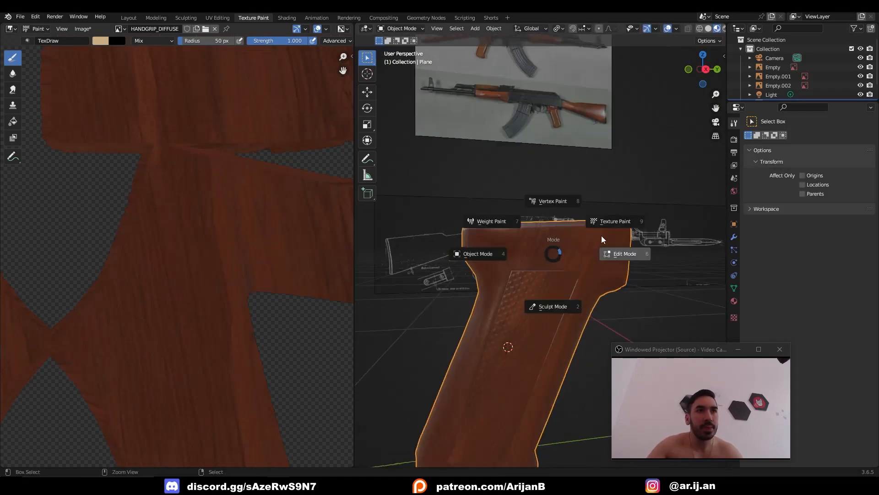
left_click(601, 232)
left_click_drag(596, 235, 556, 241)
mouse_move(556, 242)
middle_mouse_down()
mouse_move(520, 246)
mouse_move(615, 255)
middle_mouse_up()
key("ctrl+z")
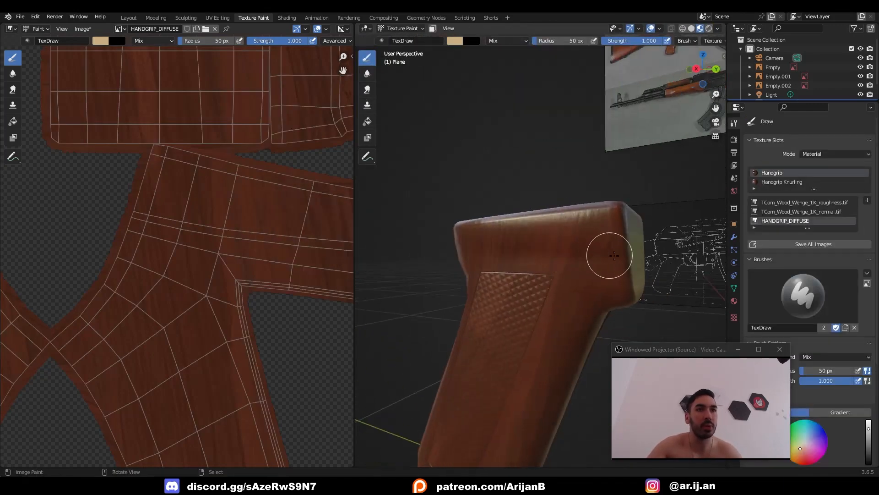
- Set the paint brush radius to 16 px and reshape its custom falloff curve, facing the grip from the side
right_click_drag(877, 197, 774, 153)
scroll(768, 150, "up", 2)
scroll(767, 149, "down", 3)
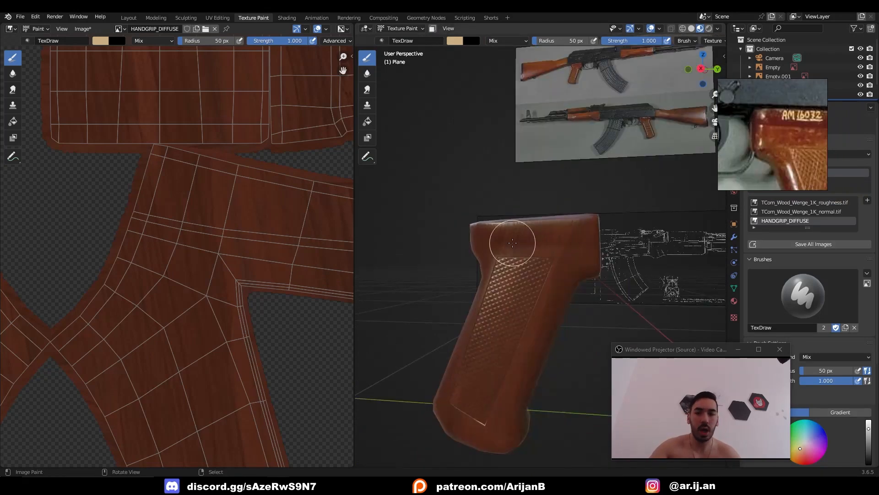
middle_click_drag(512, 244, 522, 240)
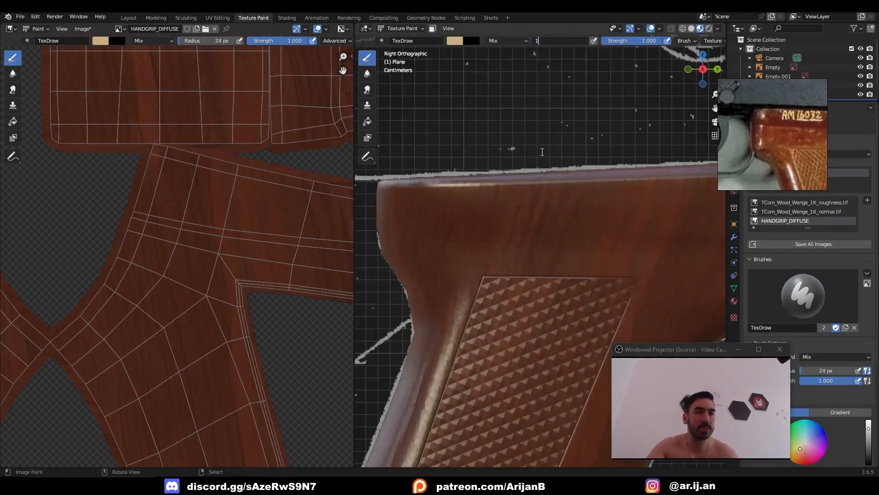
scroll(641, 40, "down", 4)
left_click(668, 41)
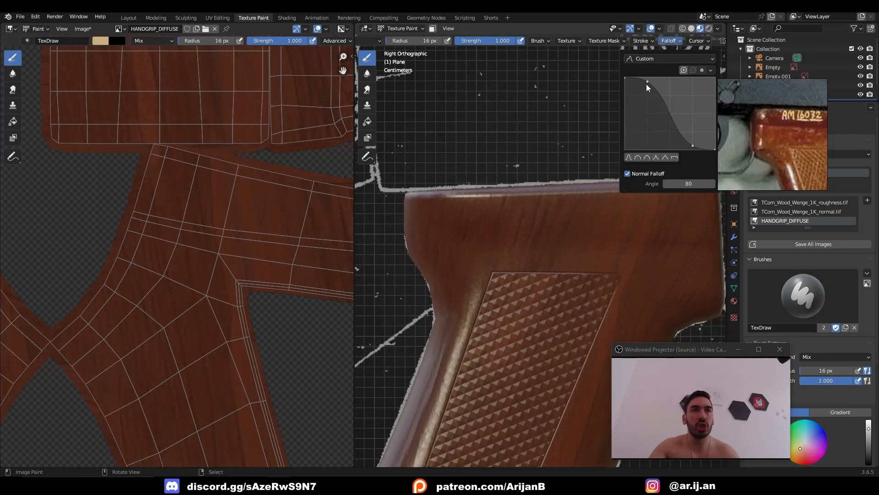
left_click_drag(673, 88, 677, 92)
middle_click_drag(626, 171, 600, 180, "ctrl")
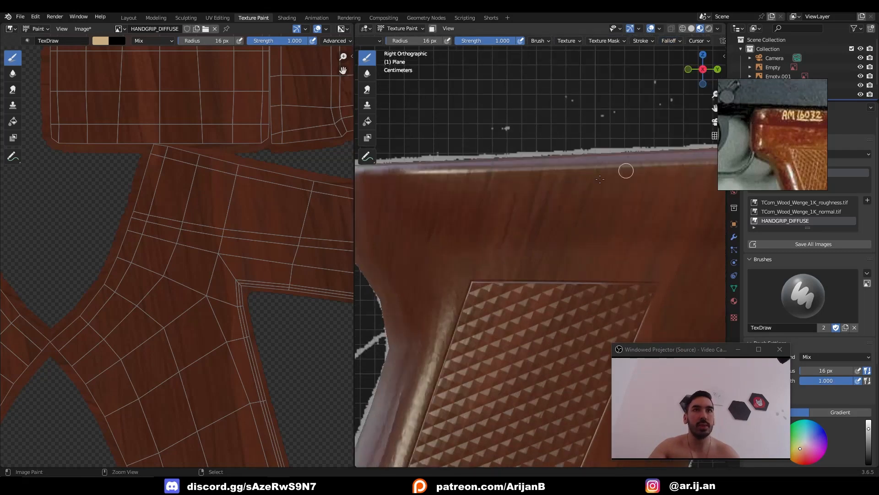
- Paint the underlined beige marking "AM 16072" above the knurled side panel with an 8 px brush
scroll(725, 128, "up", 4)
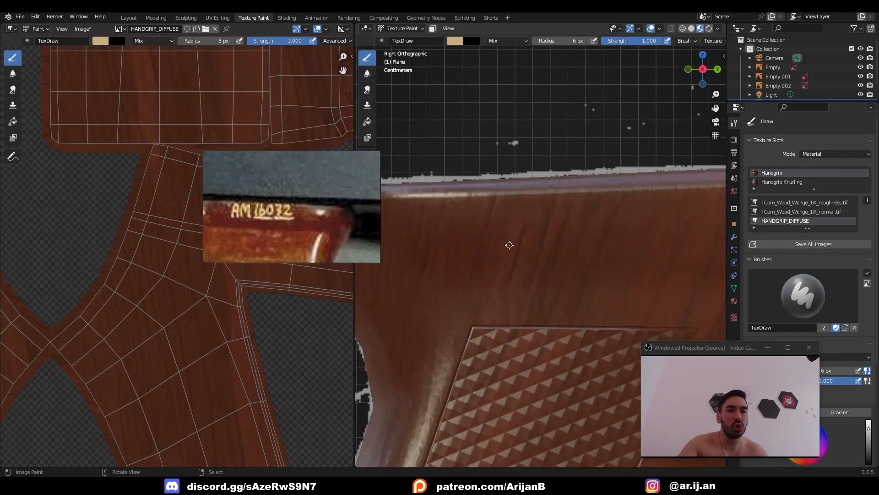
middle_click_drag(510, 245, 541, 254, "shift")
scroll(505, 253, "up", 1)
scroll(506, 253, "up", 1)
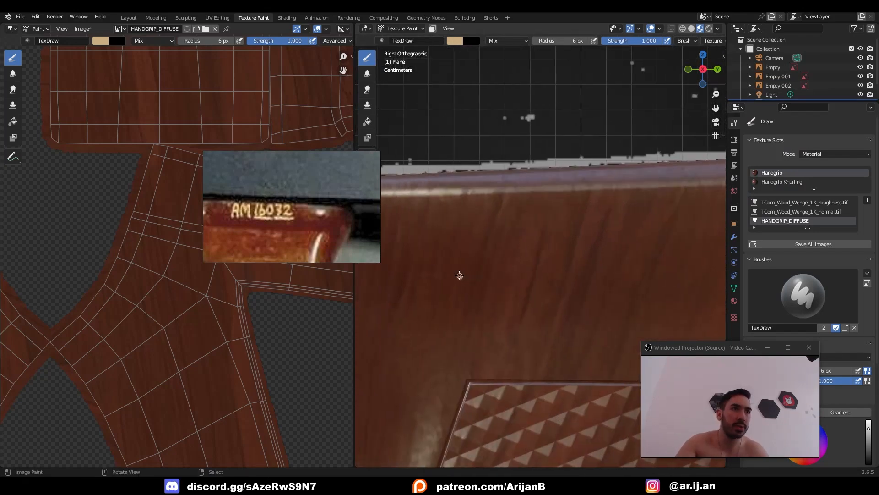
left_click_drag(487, 266, 489, 292)
left_click_drag(495, 293, 503, 225)
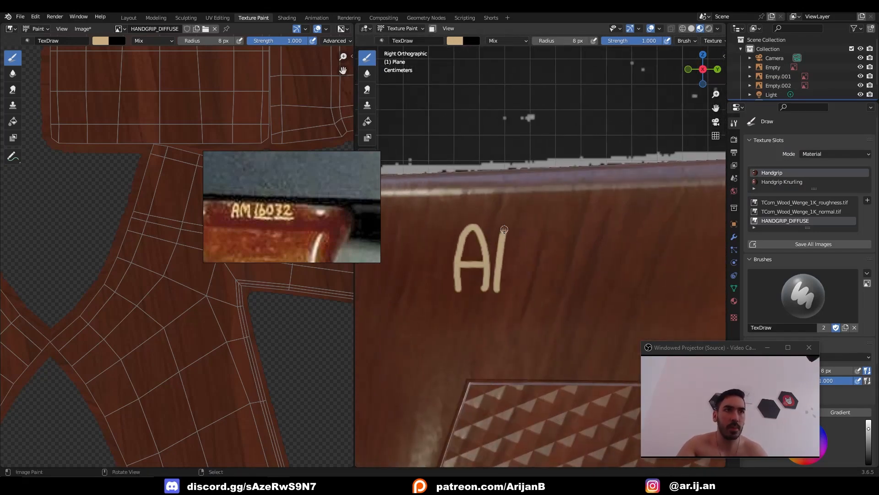
left_click_drag(529, 292, 527, 280)
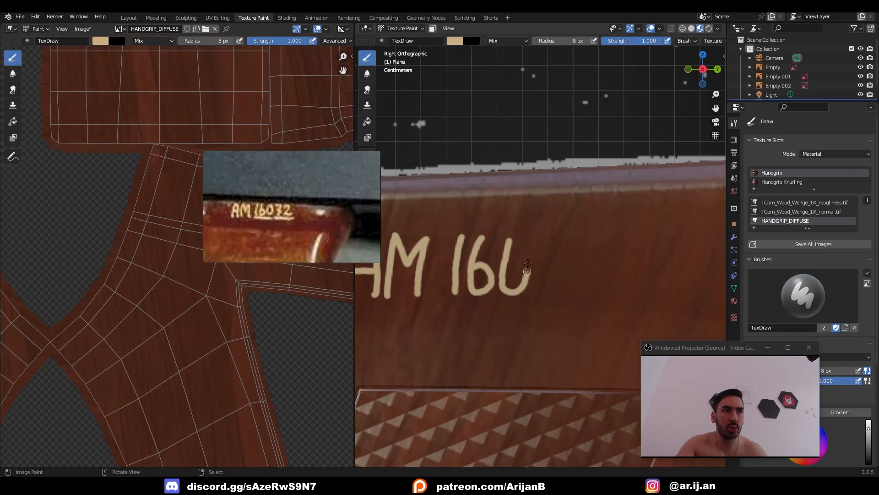
left_click_drag(573, 247, 614, 286)
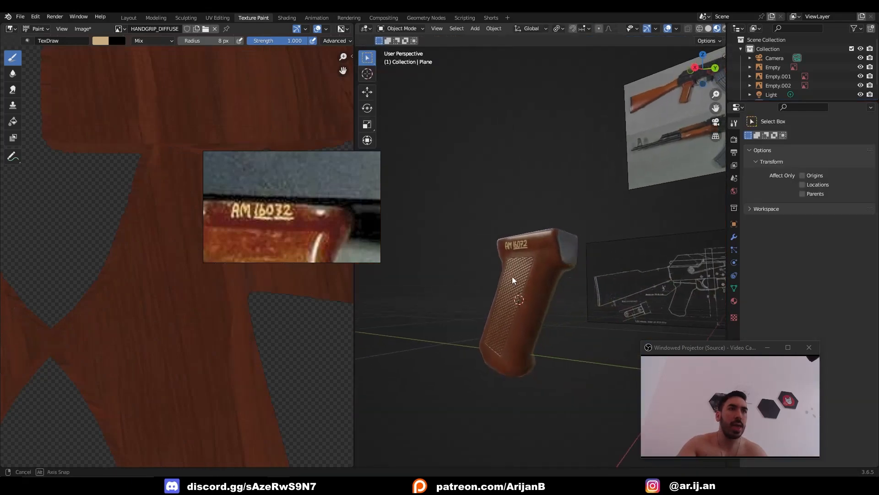
mouse_move(512, 276)
middle_mouse_down()
mouse_move(434, 283)
mouse_move(586, 282)
mouse_move(469, 288)
middle_mouse_up()
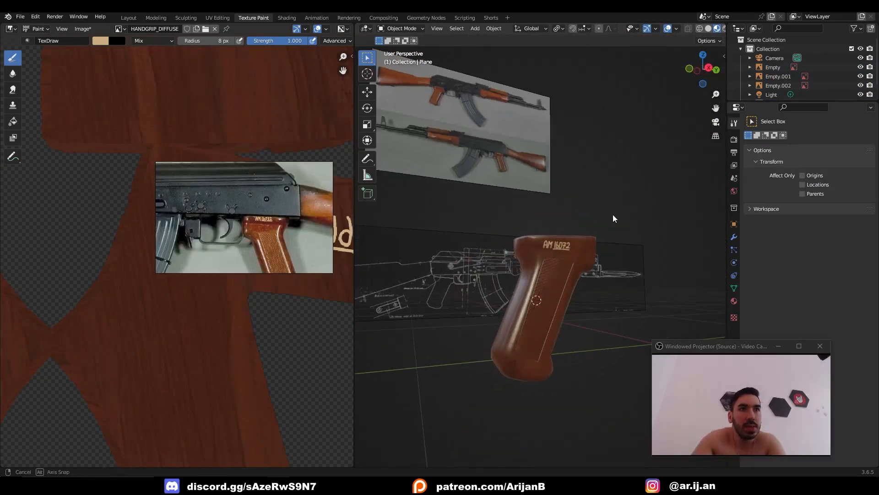
middle_click_drag(613, 215, 583, 206)
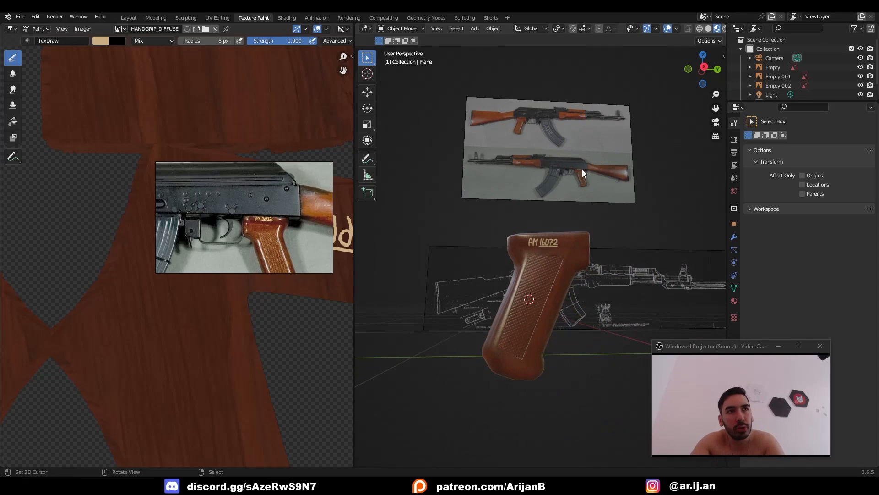
middle_click_drag(582, 169, 532, 248)
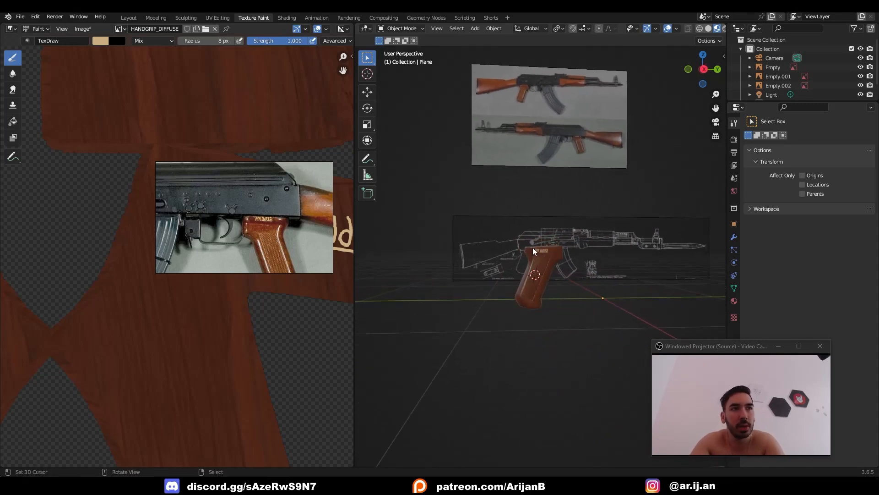
scroll(567, 238, "up", 3)
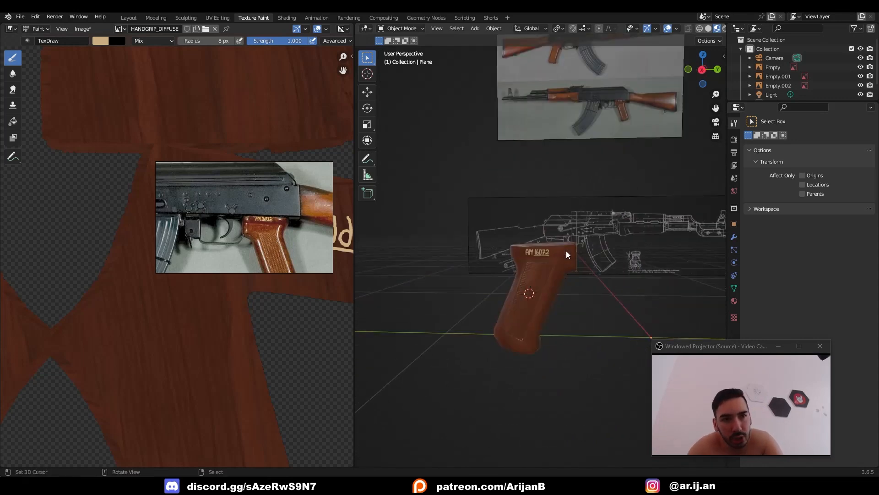